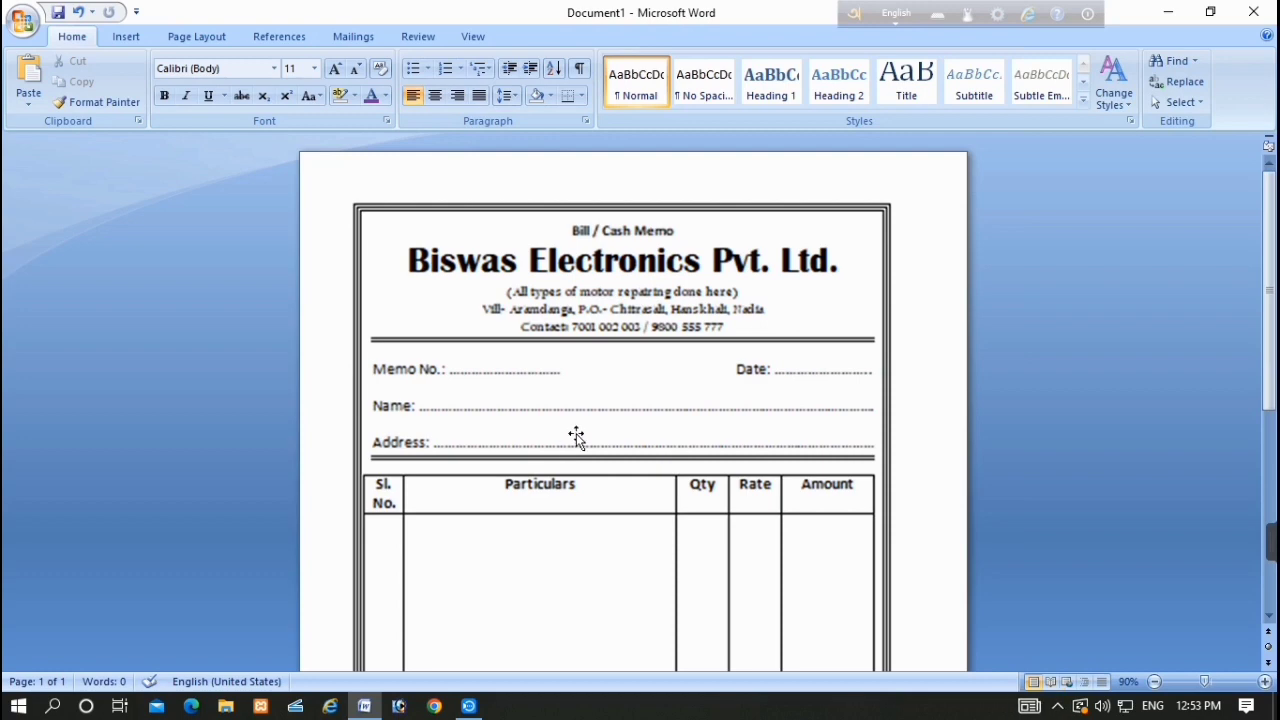
Step: Scroll through the finished sample Biswas Electronics cash memo and select its picture
{"action": "scroll", "coordinate": [614, 401], "scroll_direction": "down", "scroll_amount": 3}
{"action": "scroll", "coordinate": [614, 408], "scroll_direction": "down", "scroll_amount": 5}
{"action": "scroll", "coordinate": [615, 408], "scroll_direction": "up", "scroll_amount": 4}
{"action": "scroll", "coordinate": [614, 407], "scroll_direction": "up", "scroll_amount": 4}
{"action": "scroll", "coordinate": [614, 407], "scroll_direction": "down", "scroll_amount": 3}
{"action": "scroll", "coordinate": [614, 407], "scroll_direction": "down", "scroll_amount": 3}
{"action": "scroll", "coordinate": [614, 407], "scroll_direction": "down", "scroll_amount": 3}
{"action": "scroll", "coordinate": [614, 407], "scroll_direction": "up", "scroll_amount": 3}
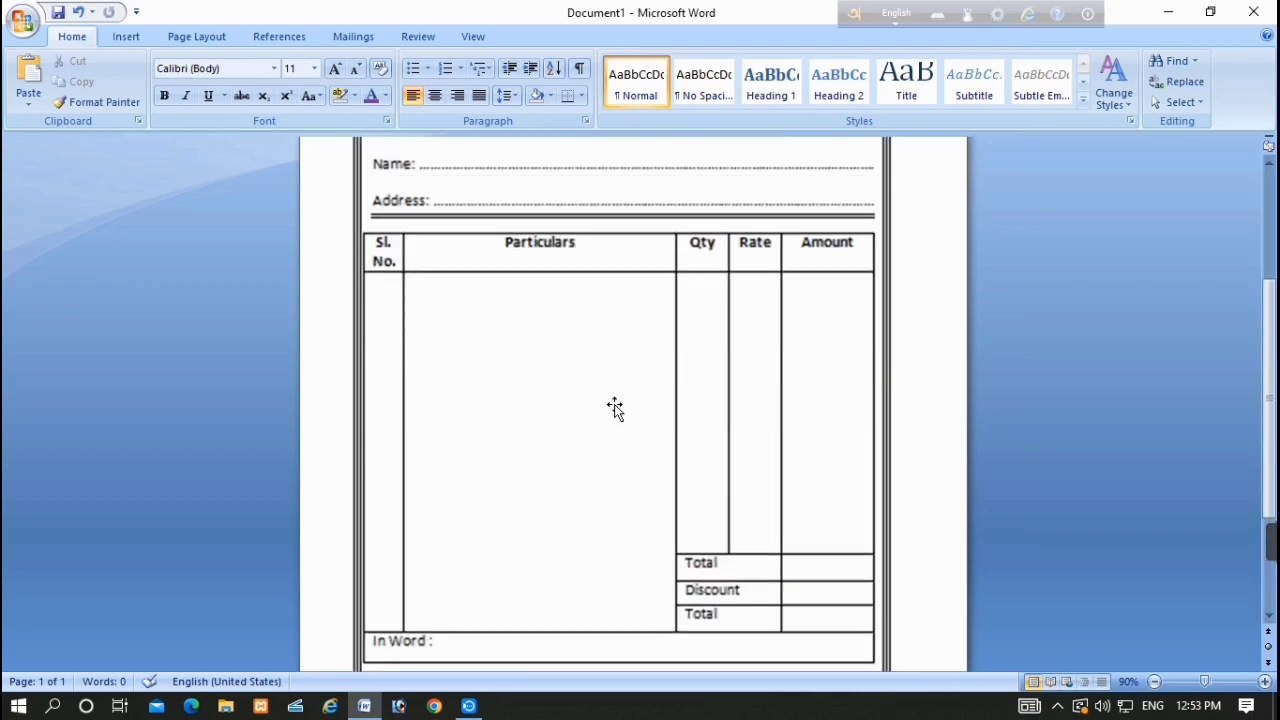
{"action": "scroll", "coordinate": [614, 407], "scroll_direction": "up", "scroll_amount": 4}
{"action": "scroll", "coordinate": [614, 407], "scroll_direction": "down", "scroll_amount": 4}
{"action": "scroll", "coordinate": [614, 404], "scroll_direction": "down", "scroll_amount": 3}
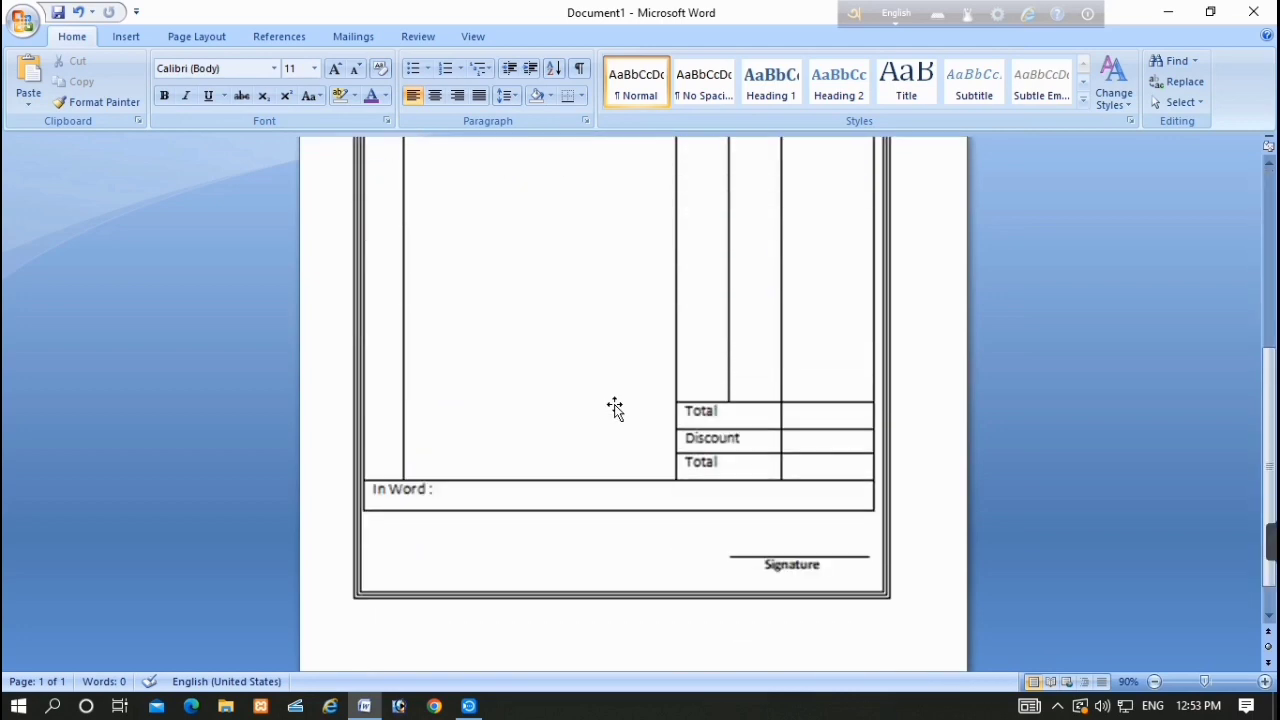
{"action": "scroll", "coordinate": [614, 404], "scroll_direction": "down", "scroll_amount": 1}
{"action": "scroll", "coordinate": [614, 404], "scroll_direction": "up", "scroll_amount": 2}
{"action": "scroll", "coordinate": [614, 407], "scroll_direction": "up", "scroll_amount": 3}
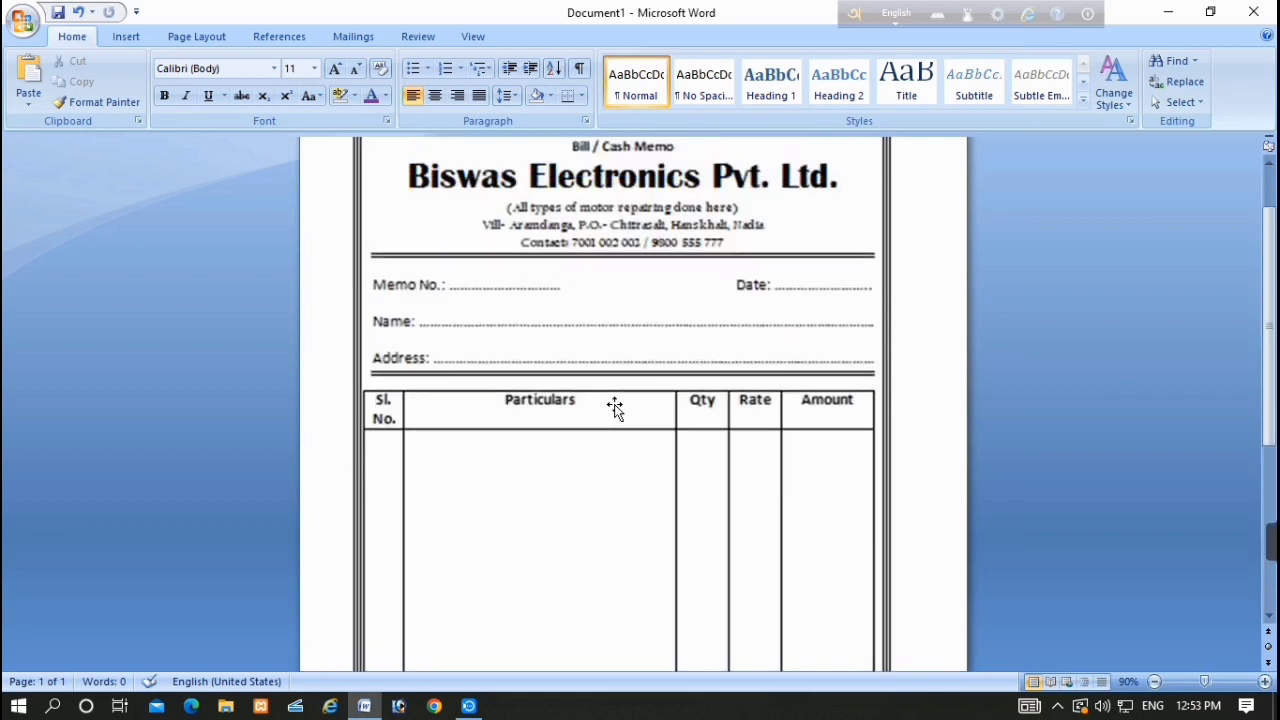
{"action": "scroll", "coordinate": [614, 407], "scroll_direction": "up", "scroll_amount": 1}
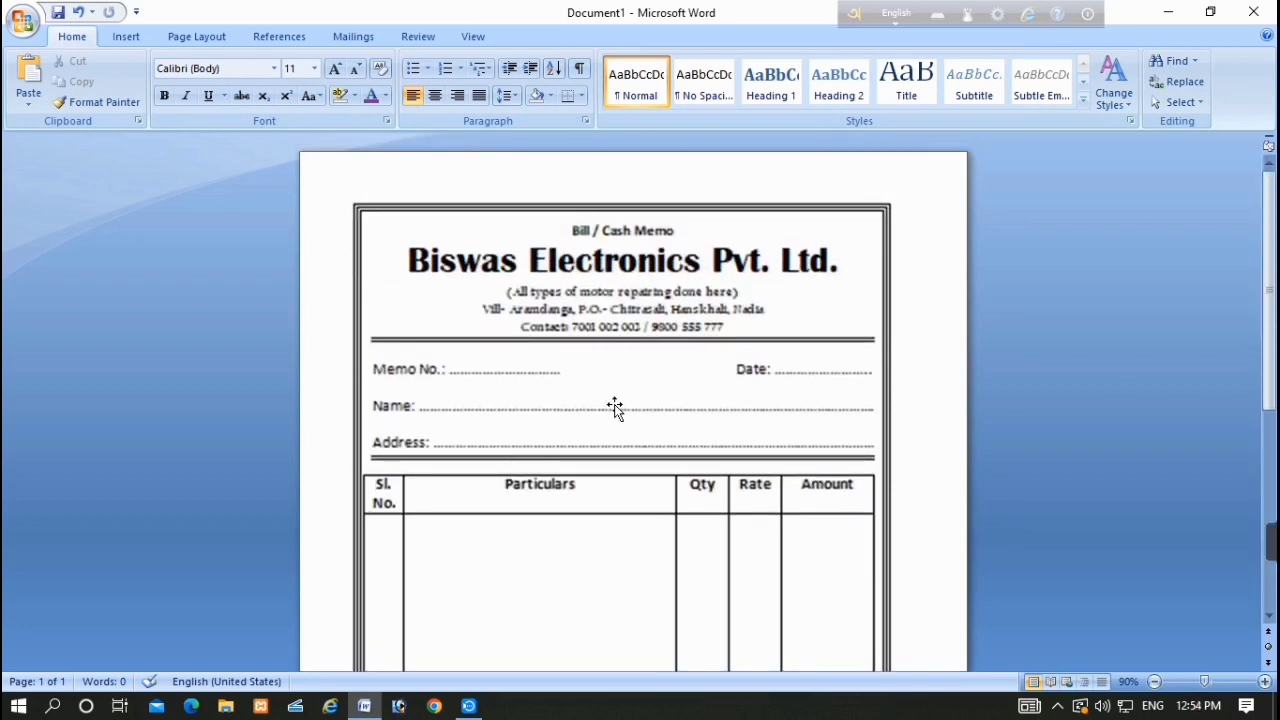
{"action": "left_click", "coordinate": [643, 380]}
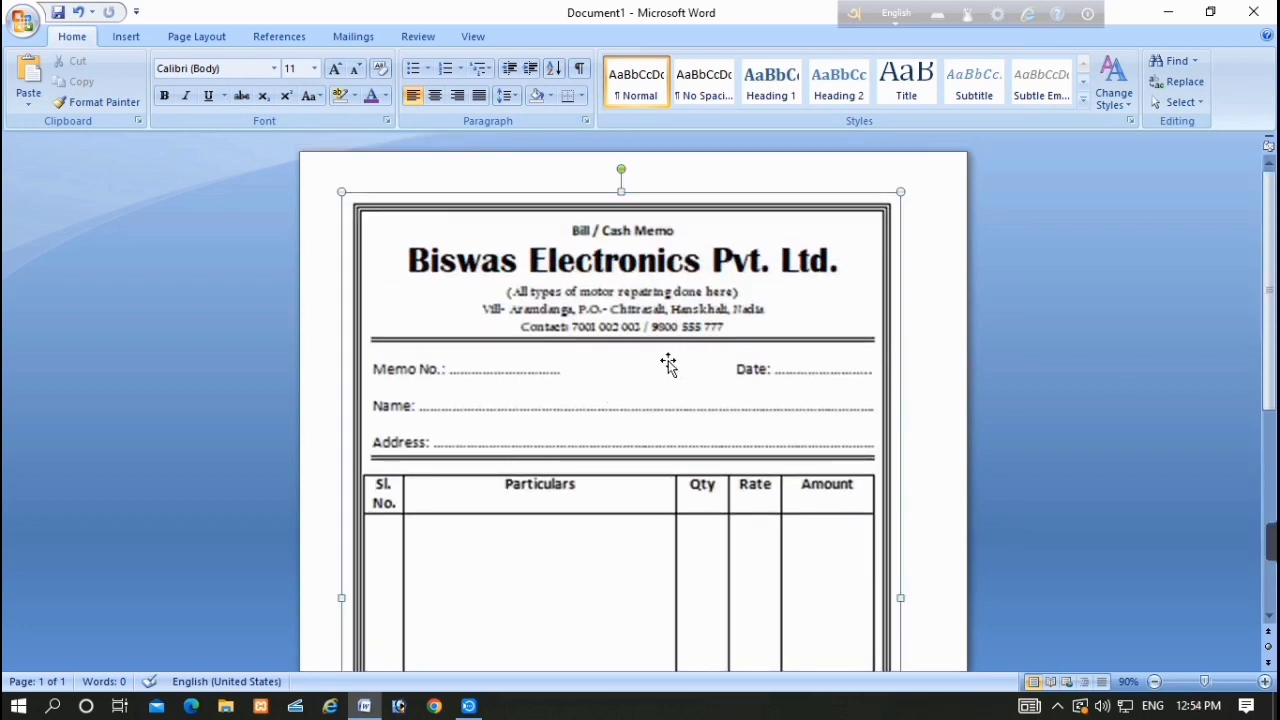
Step: Delete the sample picture and make the page A5 portrait with Narrow margins and centred alignment
{"action": "key", "text": "Delete"}
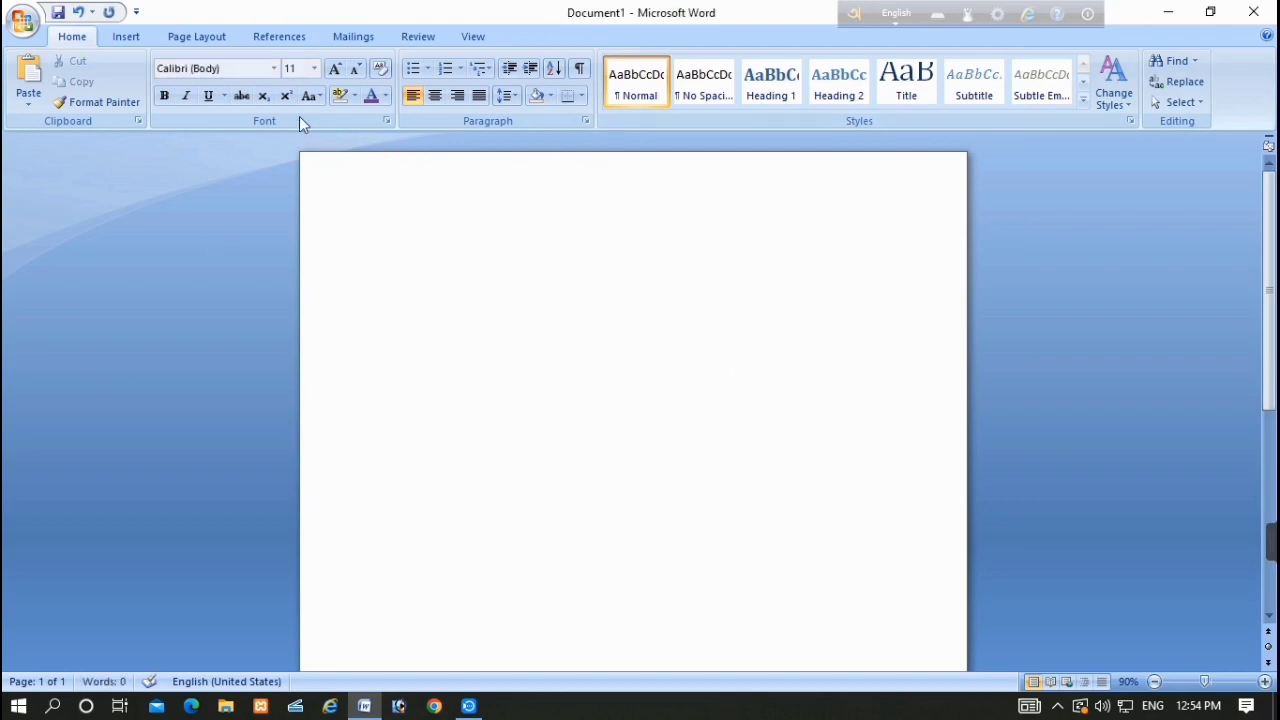
{"action": "left_click", "coordinate": [208, 38]}
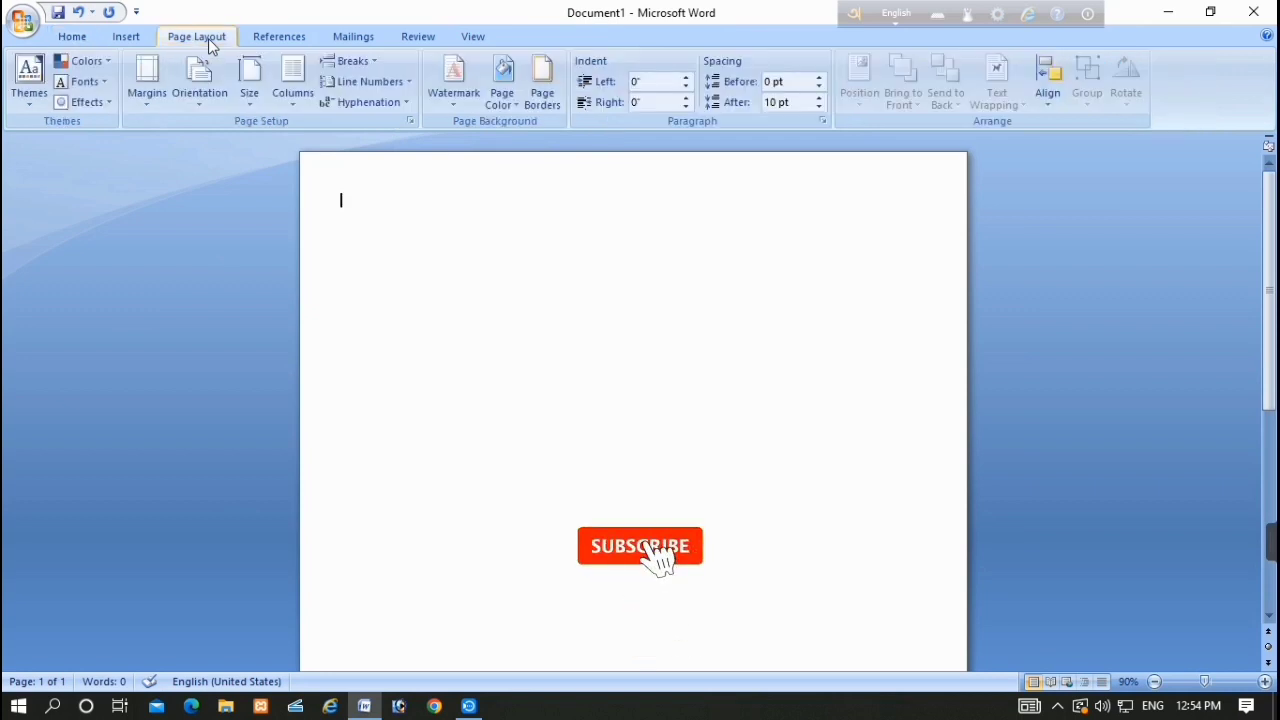
{"action": "left_click", "coordinate": [152, 108]}
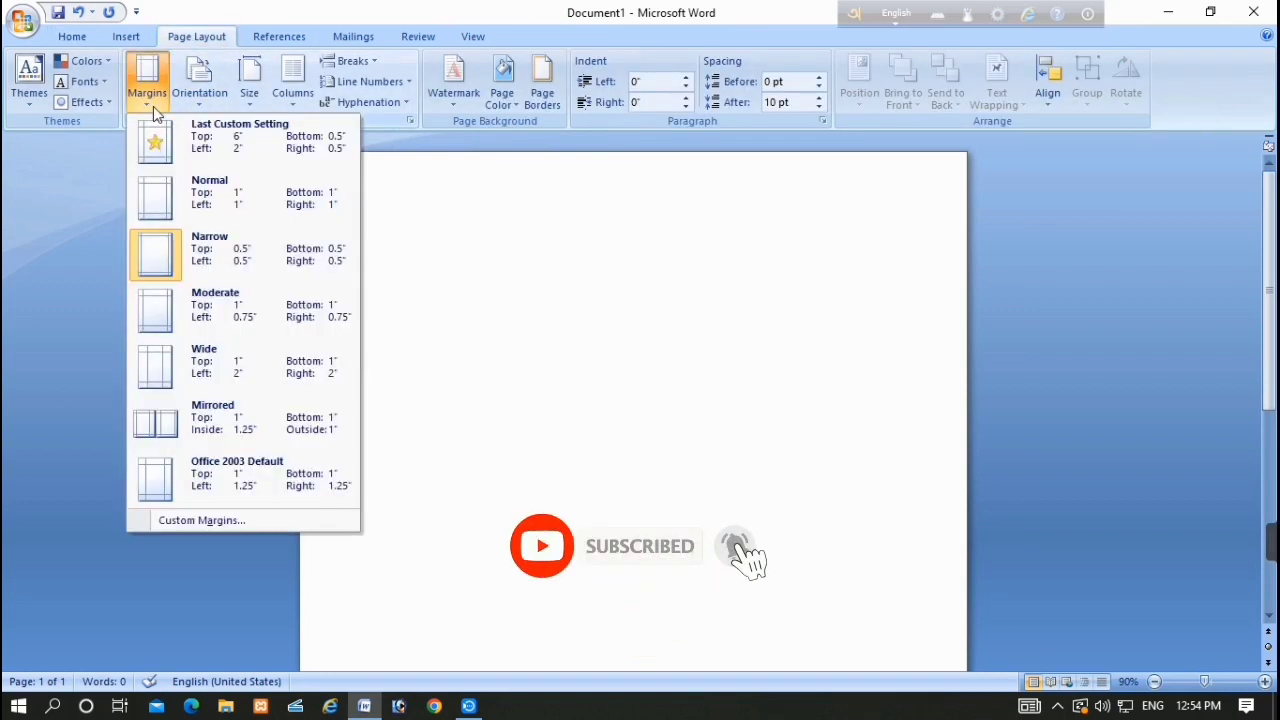
{"action": "left_click", "coordinate": [237, 251]}
{"action": "left_click", "coordinate": [209, 105]}
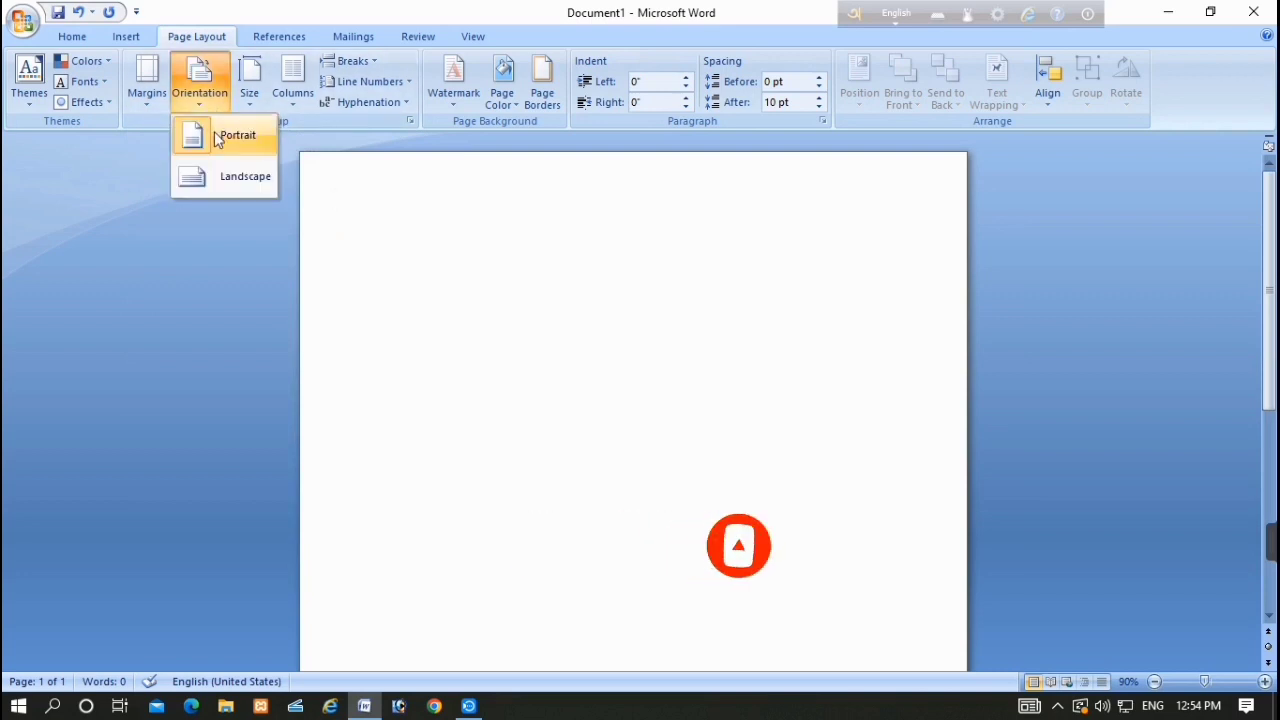
{"action": "left_click", "coordinate": [220, 135]}
{"action": "left_click", "coordinate": [252, 102]}
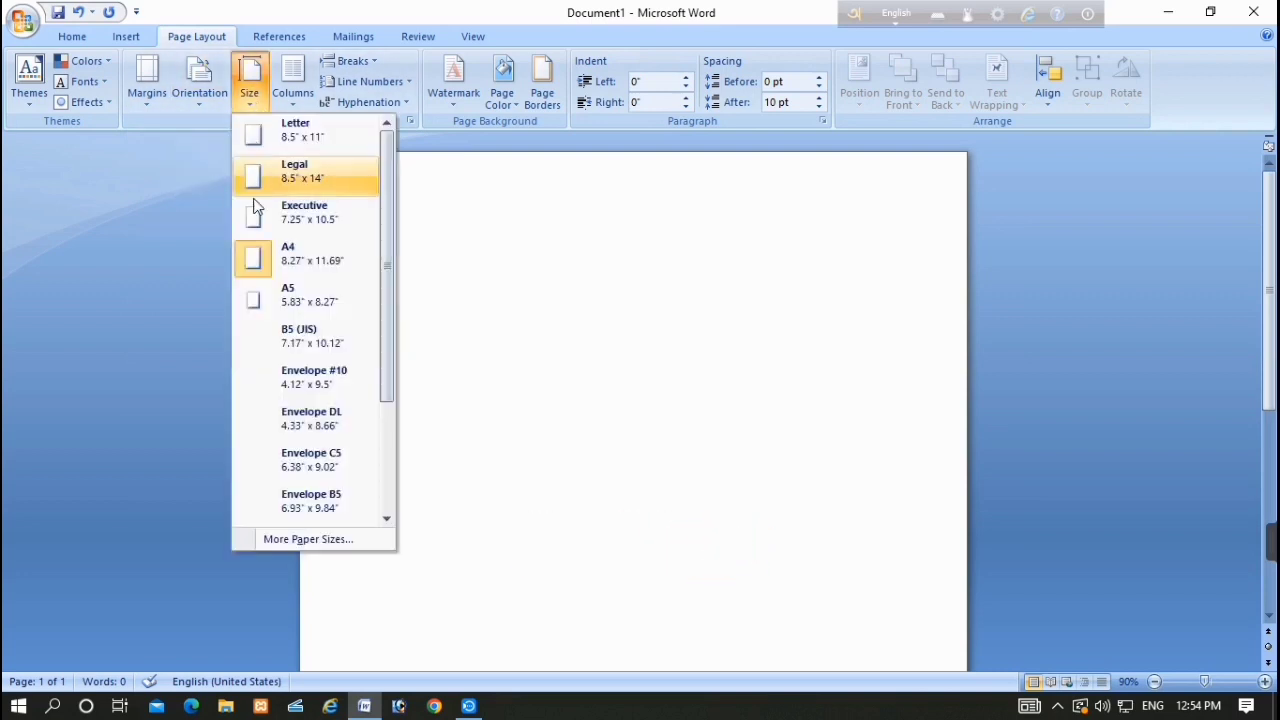
{"action": "left_click", "coordinate": [272, 300]}
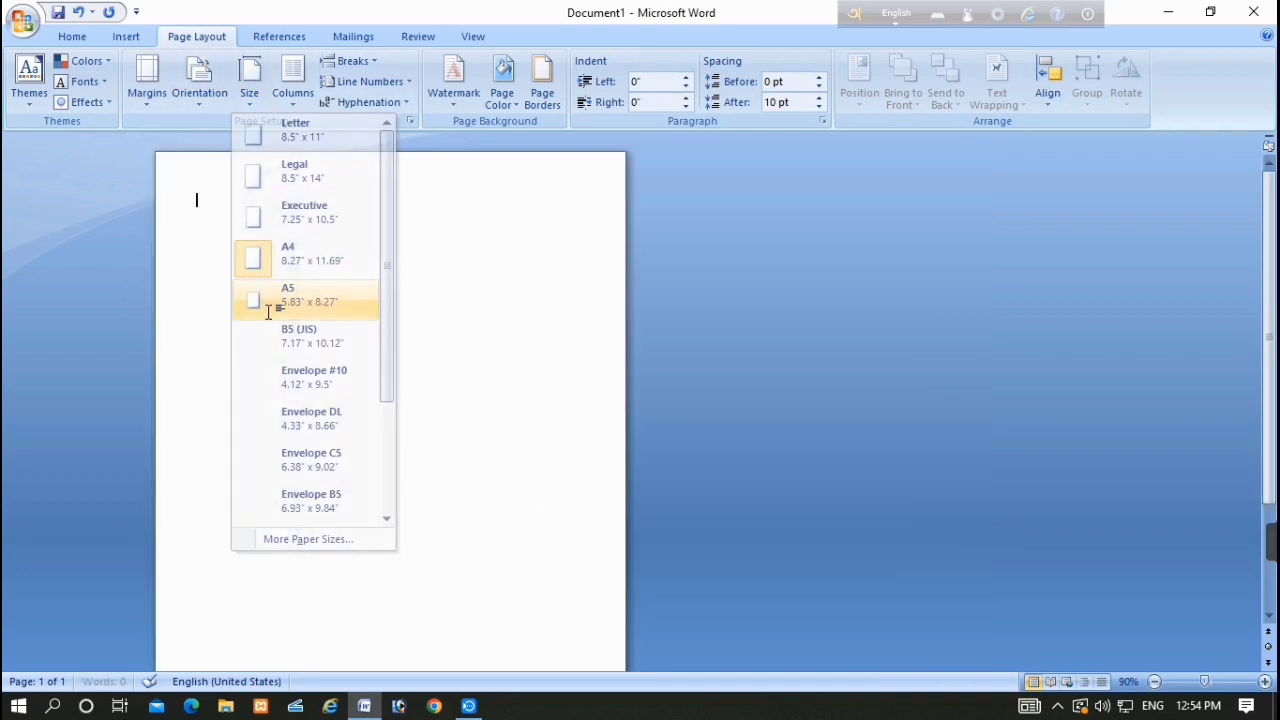
{"action": "left_click", "coordinate": [72, 36]}
{"action": "left_click", "coordinate": [434, 96]}
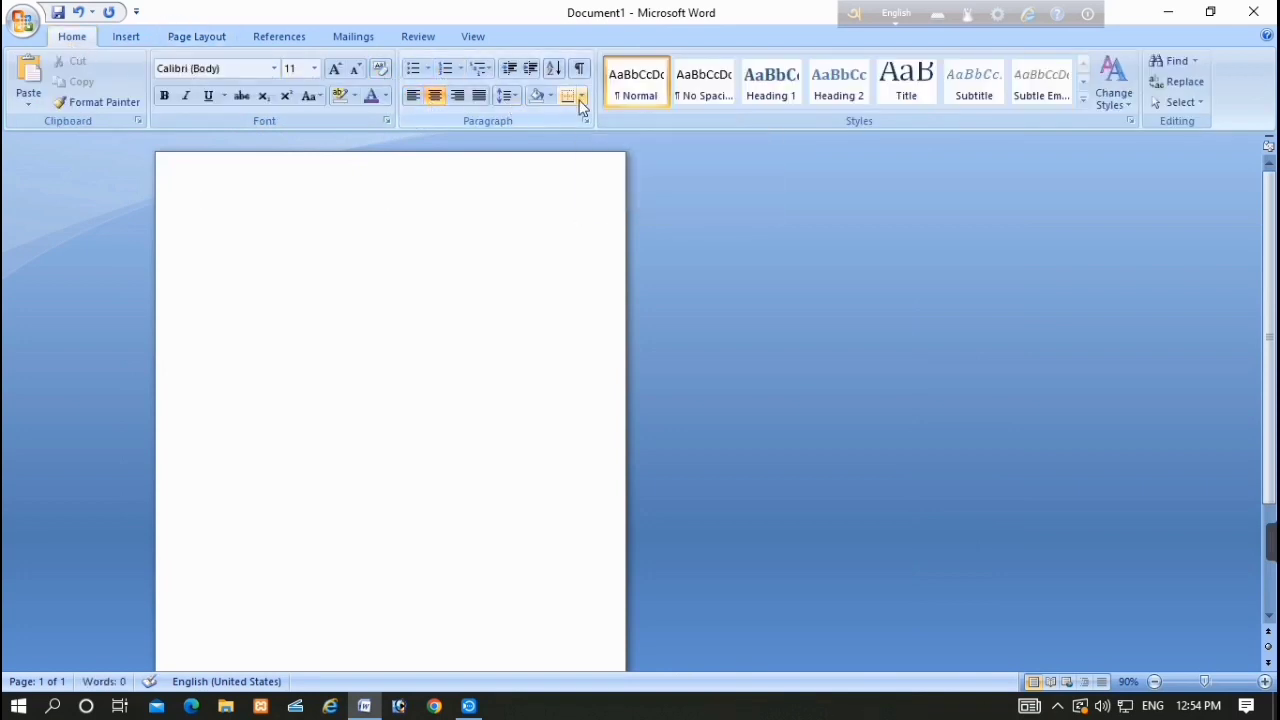
Step: Type the centred title 'Bill / Cash Memo' and the company name 'Biswas Electronics Pvt. Ltd.'
{"action": "type", "text": "Bill"}
{"action": "type", "text": " / Cash"}
{"action": "type", "text": " Memo"}
{"action": "type", "text": "Biswa"}
{"action": "type", "text": "s "}
{"action": "type", "text": "E"}
{"action": "type", "text": "lec"}
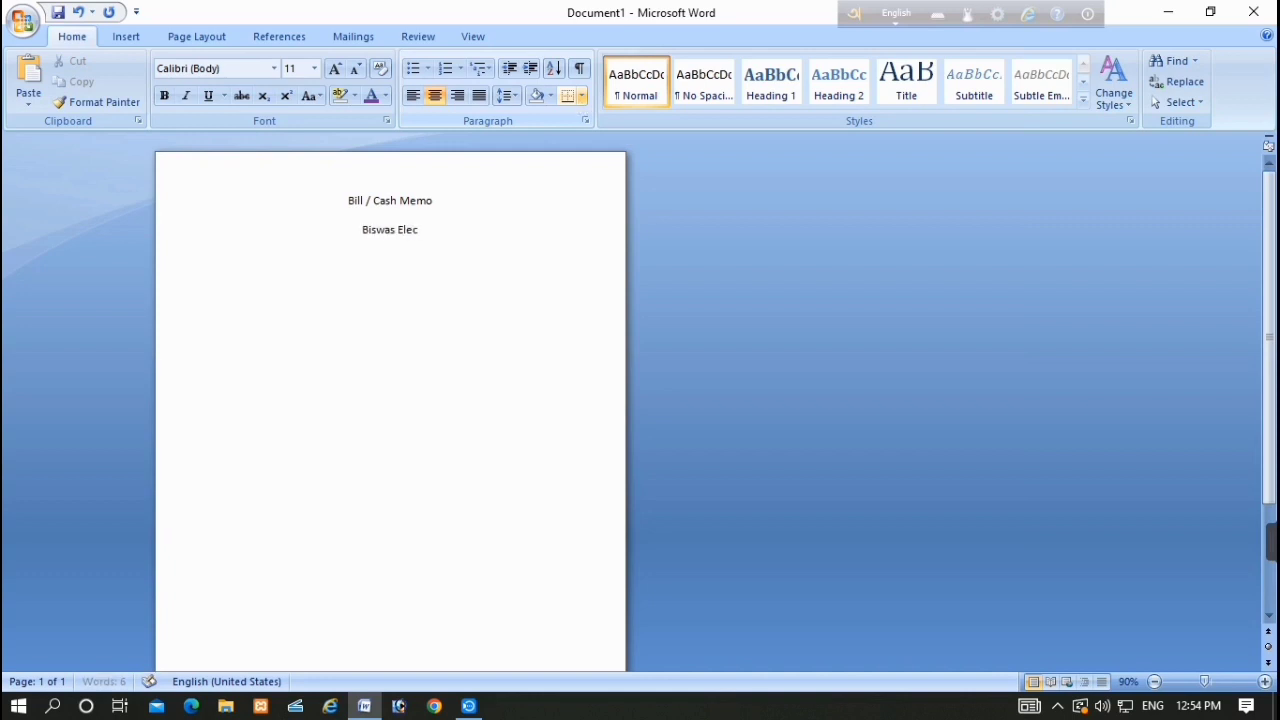
{"action": "type", "text": "to"}
{"action": "key", "text": "BackSpace"}
{"action": "type", "text": "roni"}
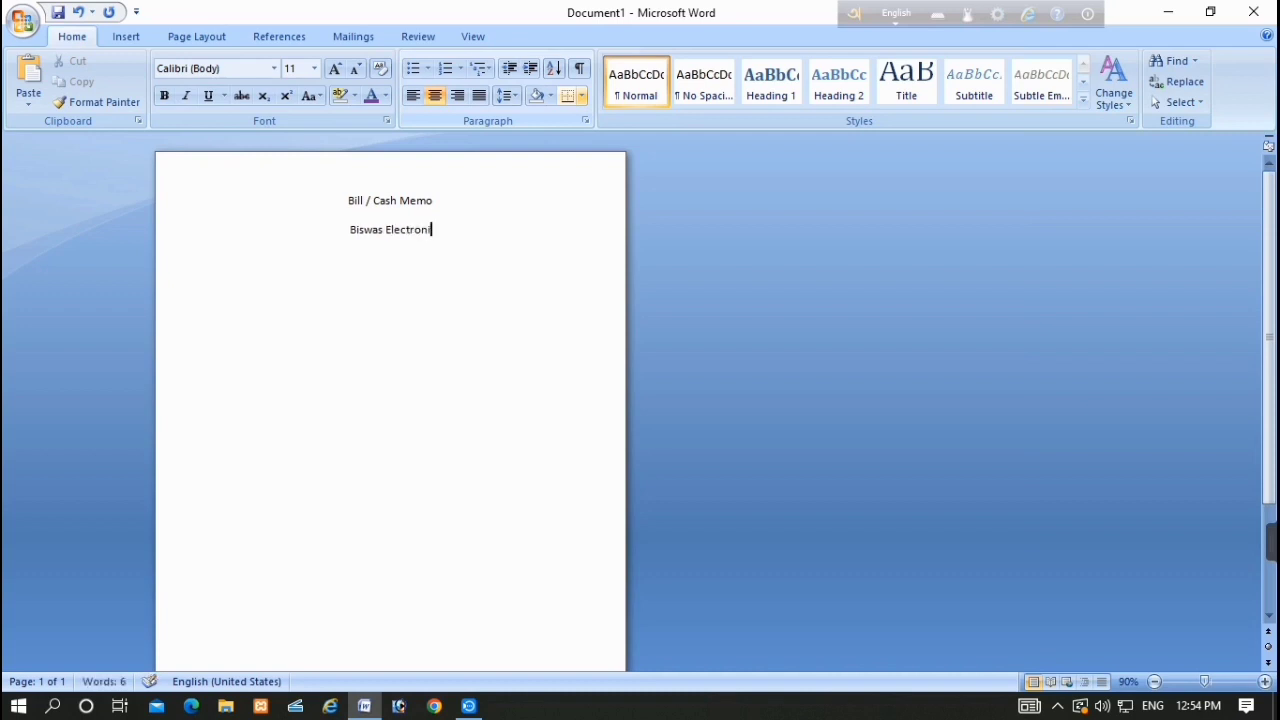
{"action": "type", "text": "s"}
{"action": "key", "text": "BackSpace"}
{"action": "type", "text": "cs P"}
{"action": "type", "text": "vt. "}
{"action": "type", "text": "Ltd "}
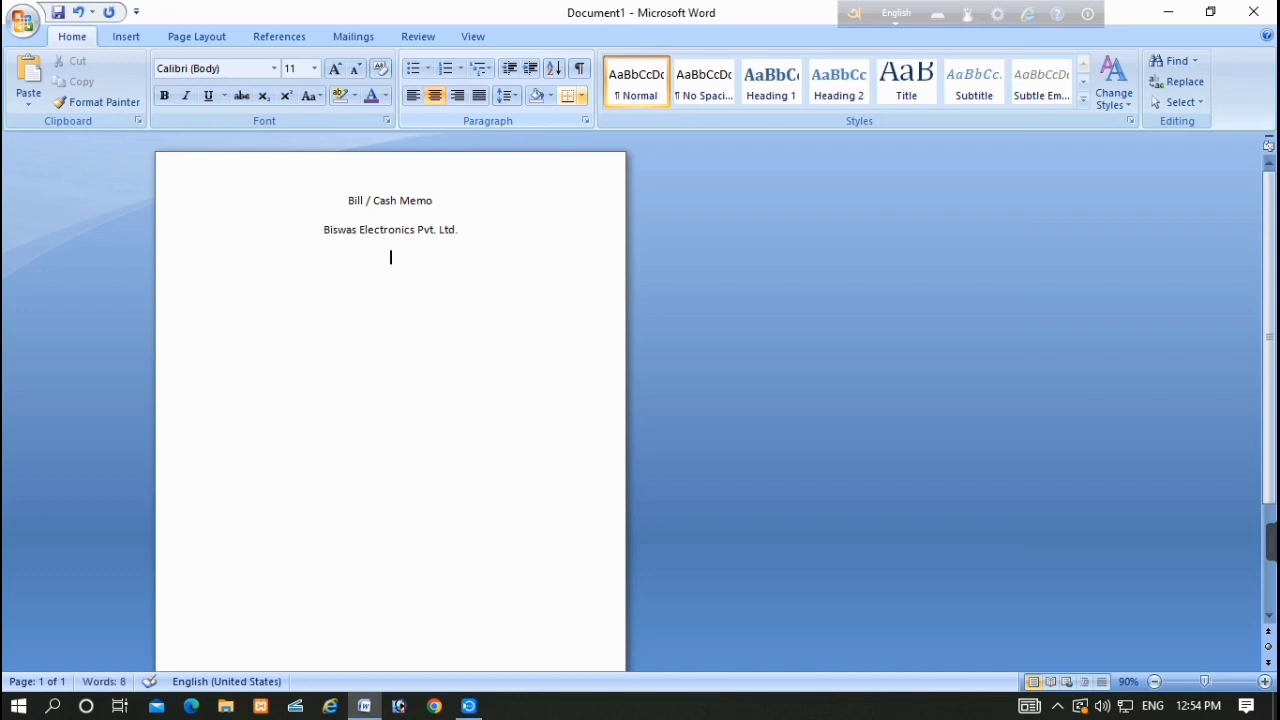
{"action": "type", "text": "("}
{"action": "type", "text": "AAL"}
{"action": "key", "text": "BackSpace"}
{"action": "type", "text": "L"}
Step: Add the tagline 'All types of motor repairing done here', the shop address, contact numbers and a double rule
{"action": "key", "text": "BackSpace"}
{"action": "key", "text": "BackSpace"}
{"action": "type", "text": ";;"}
{"action": "key", "text": "BackSpace"}
{"action": "key", "text": "BackSpace"}
{"action": "key", "text": "BackSpace"}
{"action": "type", "text": "Al"}
{"action": "type", "text": "l type"}
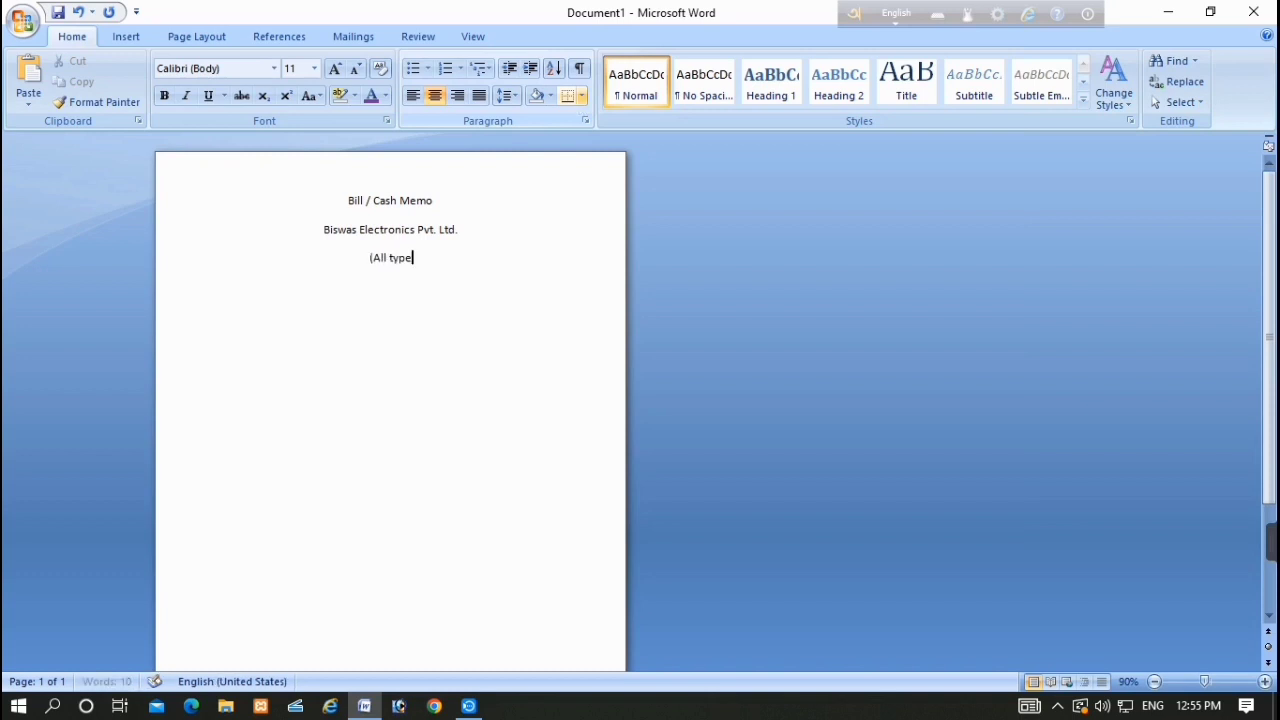
{"action": "type", "text": "s"}
{"action": "type", "text": " p"}
{"action": "key", "text": "BackSpace"}
{"action": "type", "text": "o"}
{"action": "type", "text": "f mo"}
{"action": "type", "text": "tor r"}
{"action": "type", "text": "epair"}
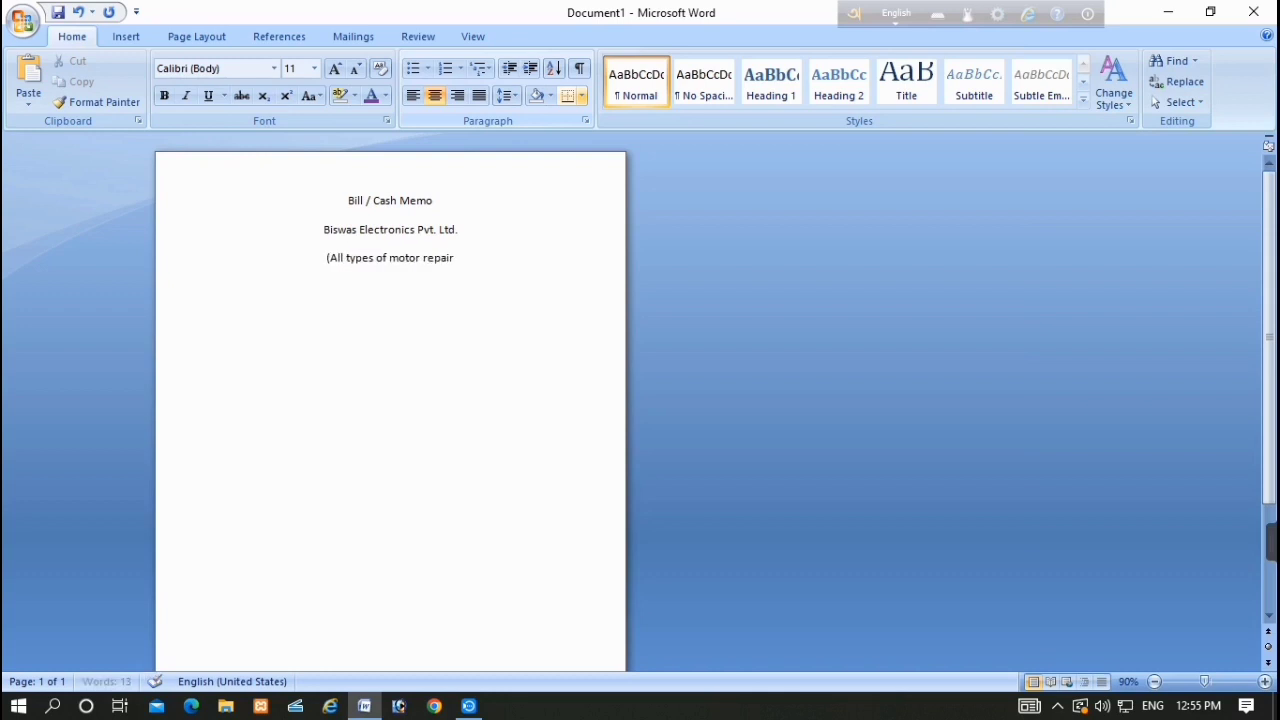
{"action": "type", "text": "ing do"}
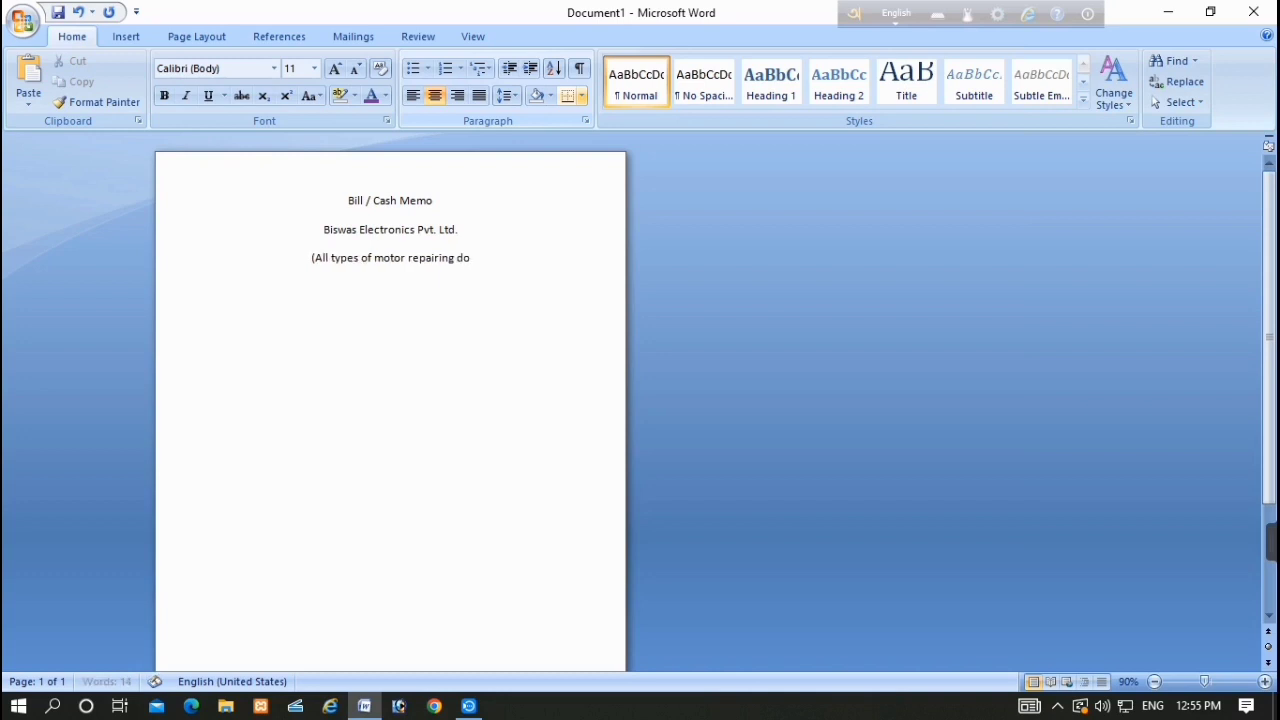
{"action": "type", "text": "ne here"}
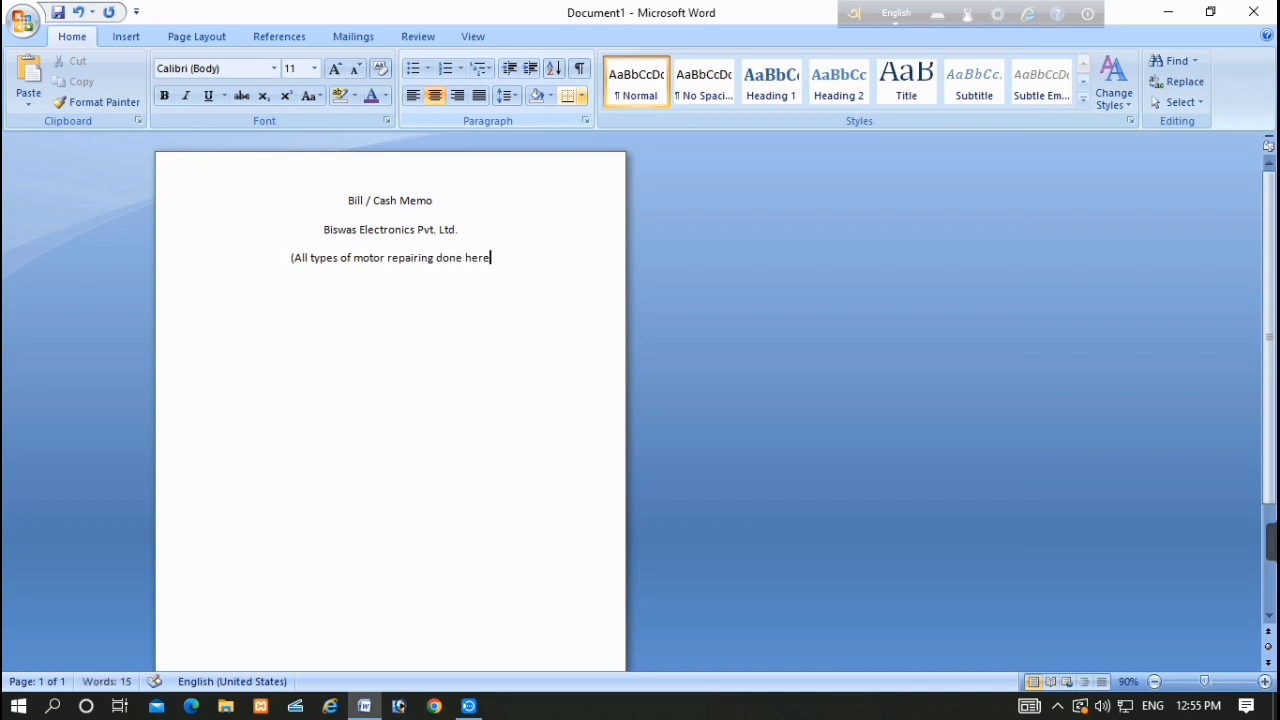
{"action": "type", "text": ") "}
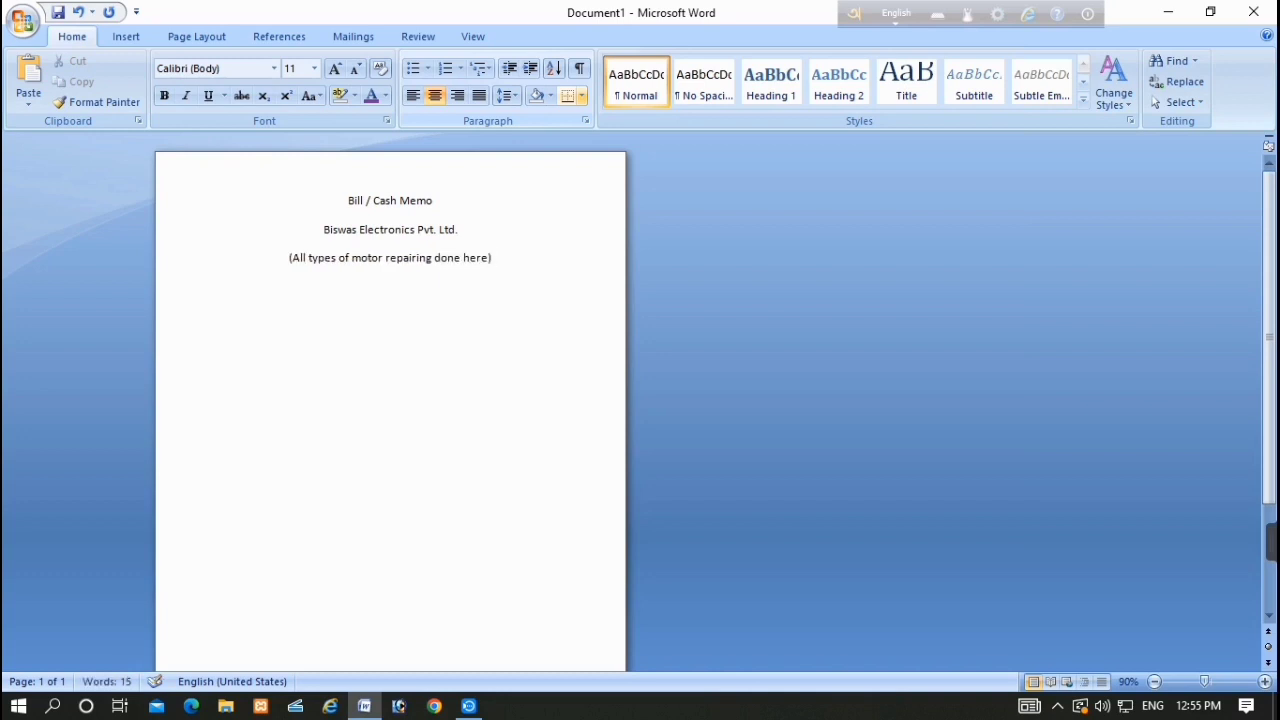
{"action": "type", "text": "Vill"}
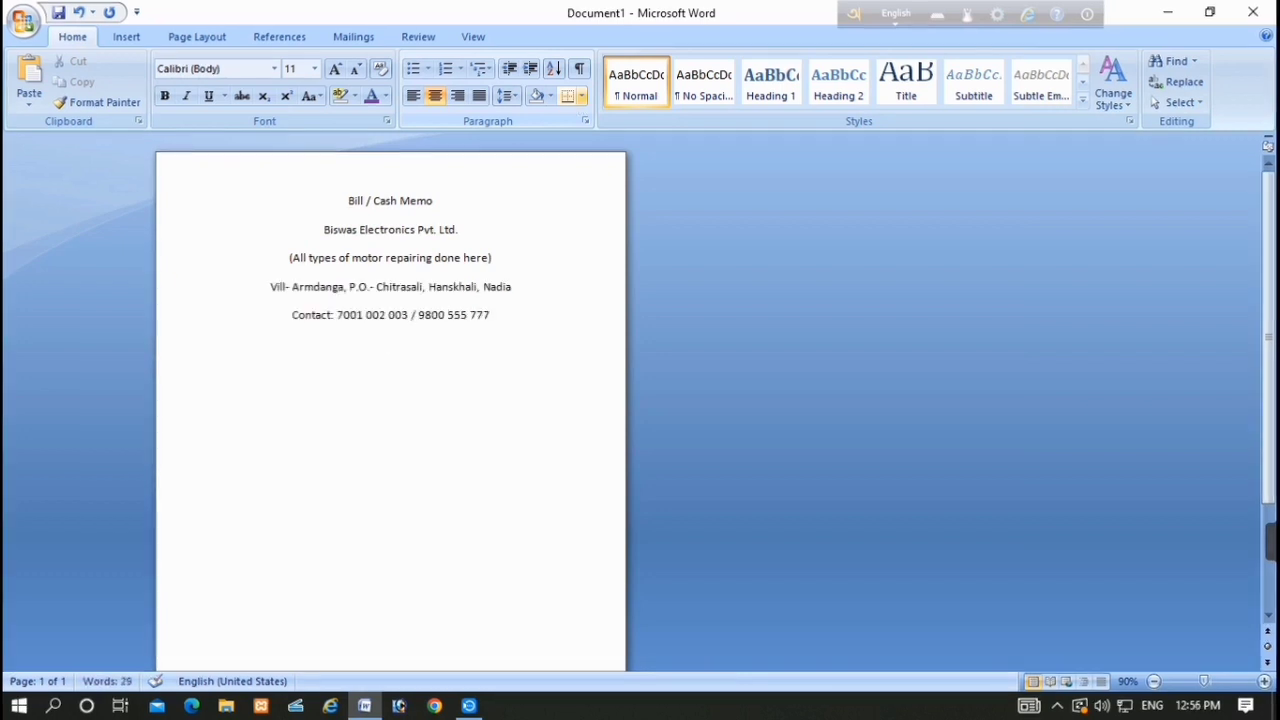
{"action": "type", "text": "===="}
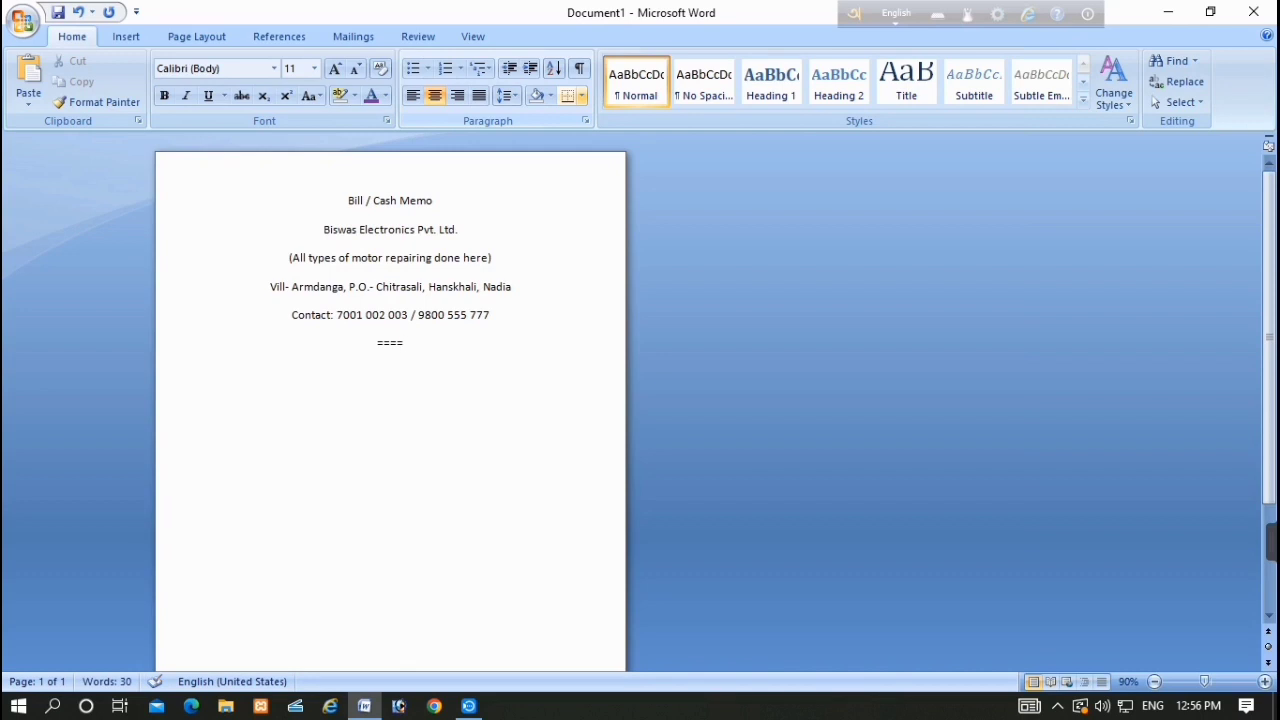
{"action": "key", "text": "Return"}
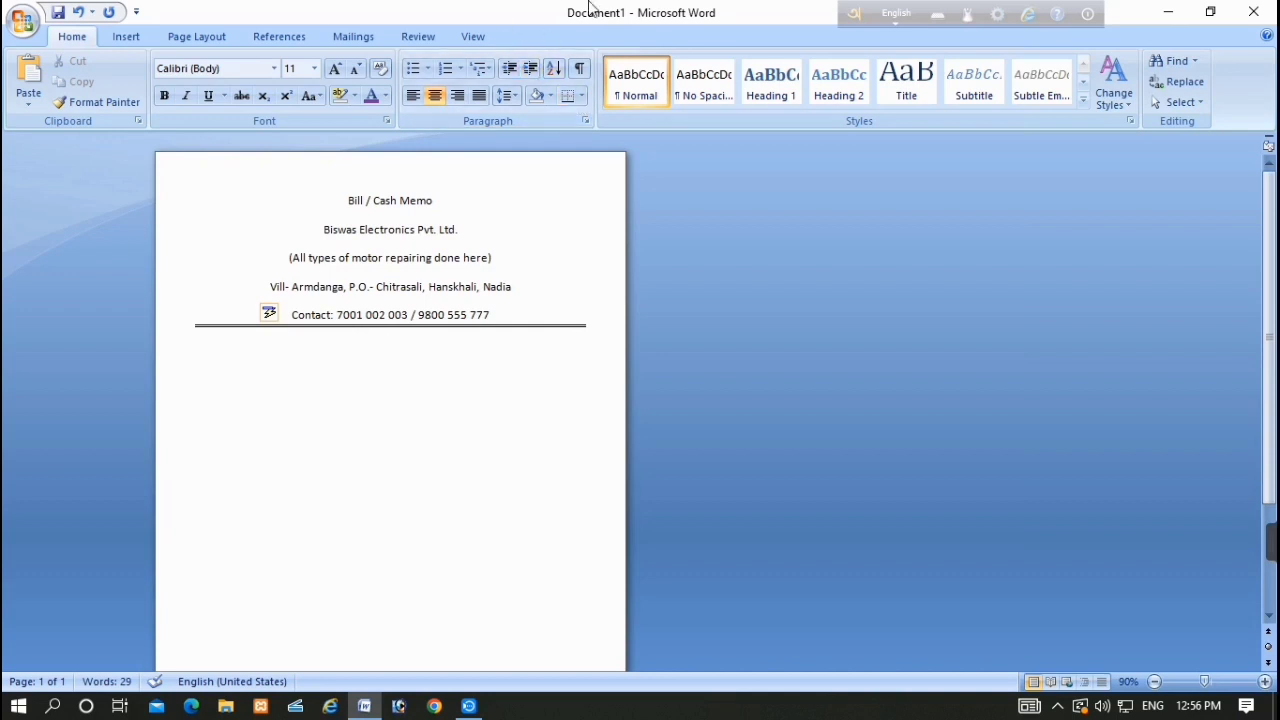
Step: Remove the space after the header paragraphs and left-align the line below the double rule
{"action": "left_click_drag", "start_coordinate": [346, 197], "coordinate": [484, 312]}
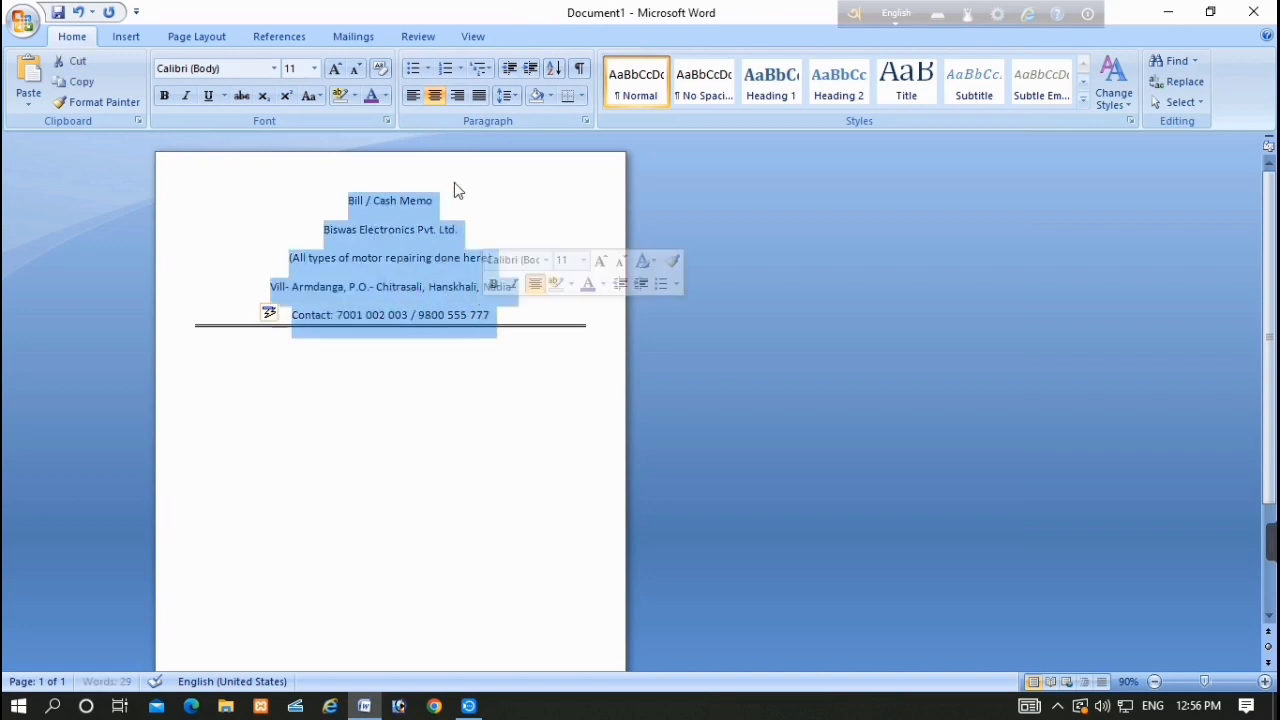
{"action": "left_click", "coordinate": [511, 95]}
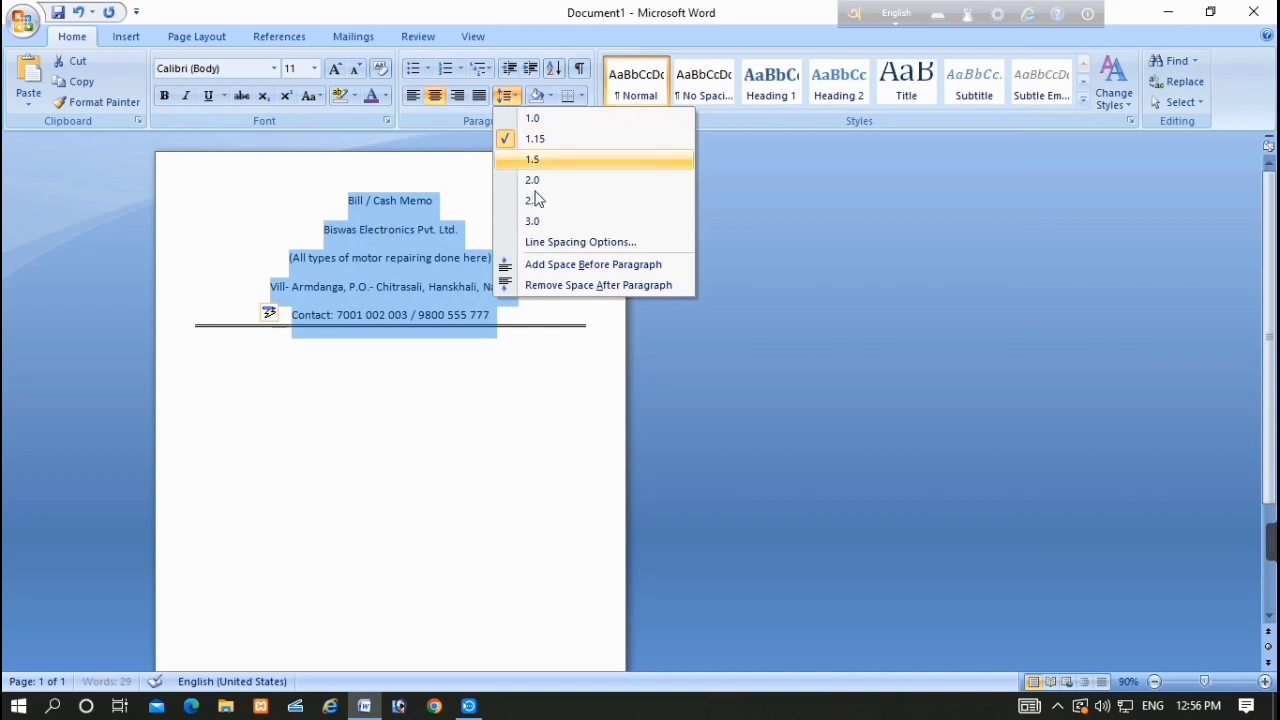
{"action": "left_click", "coordinate": [559, 287]}
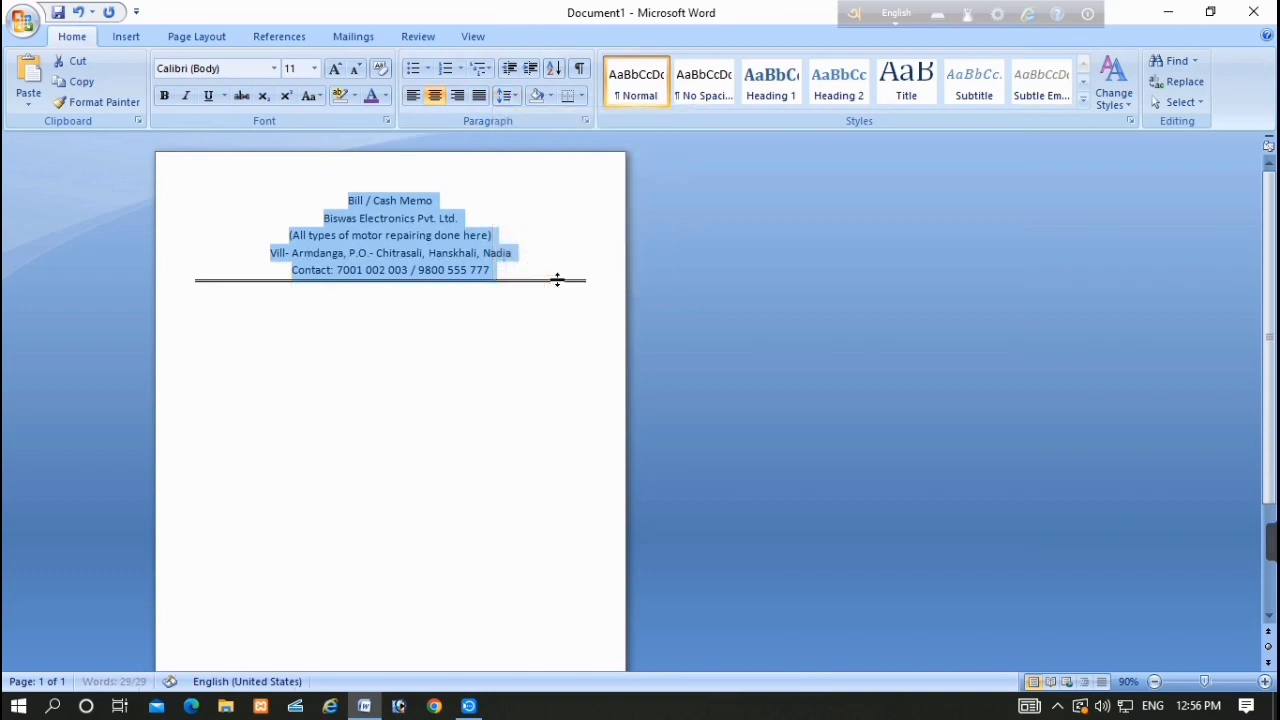
{"action": "left_click", "coordinate": [443, 217]}
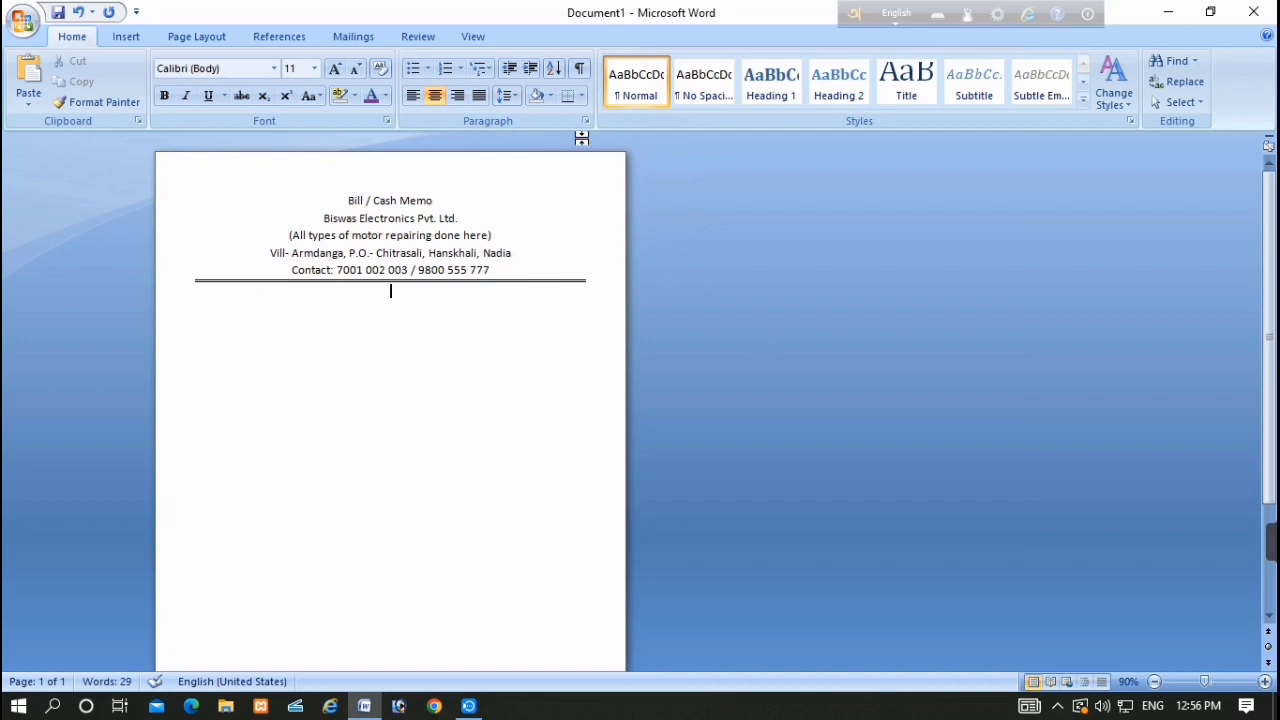
{"action": "left_click", "coordinate": [411, 99]}
Step: Add dotted 'Memo No.' and tabbed 'Date:' fields on one line
{"action": "type", "text": "Me"}
{"action": "type", "text": "mo"}
{"action": "type", "text": " No"}
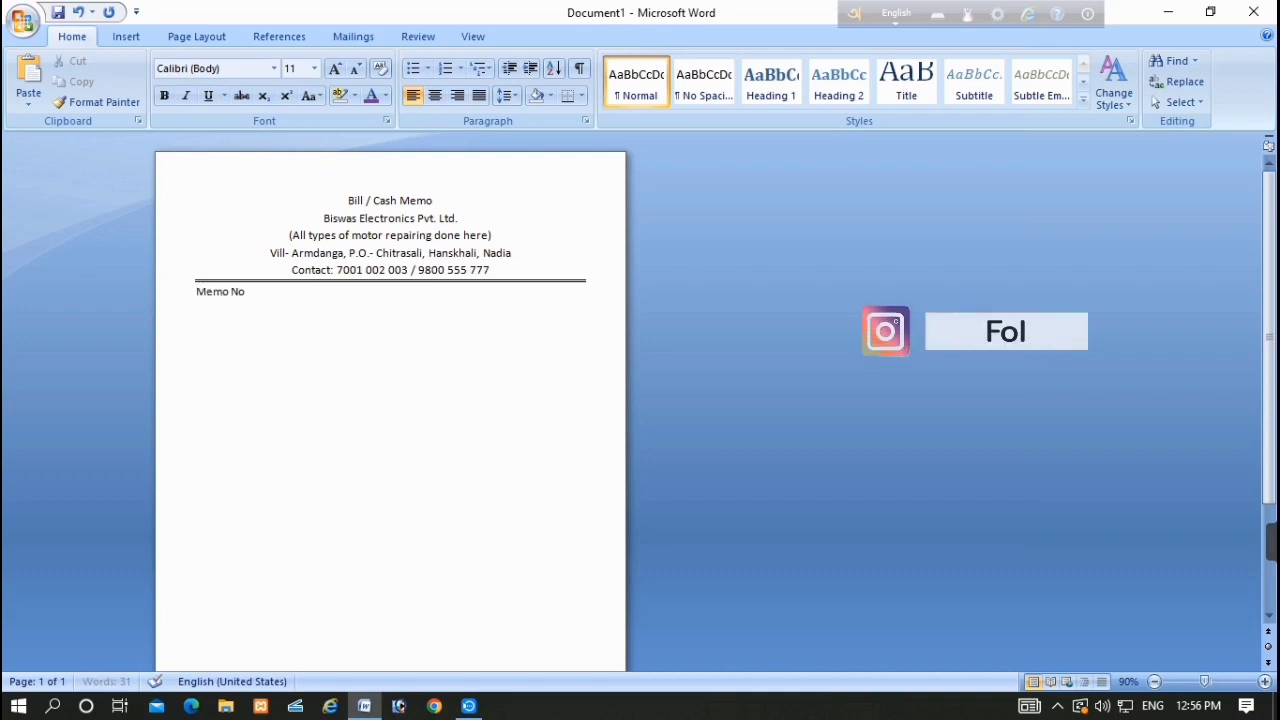
{"action": "type", "text": ". : "}
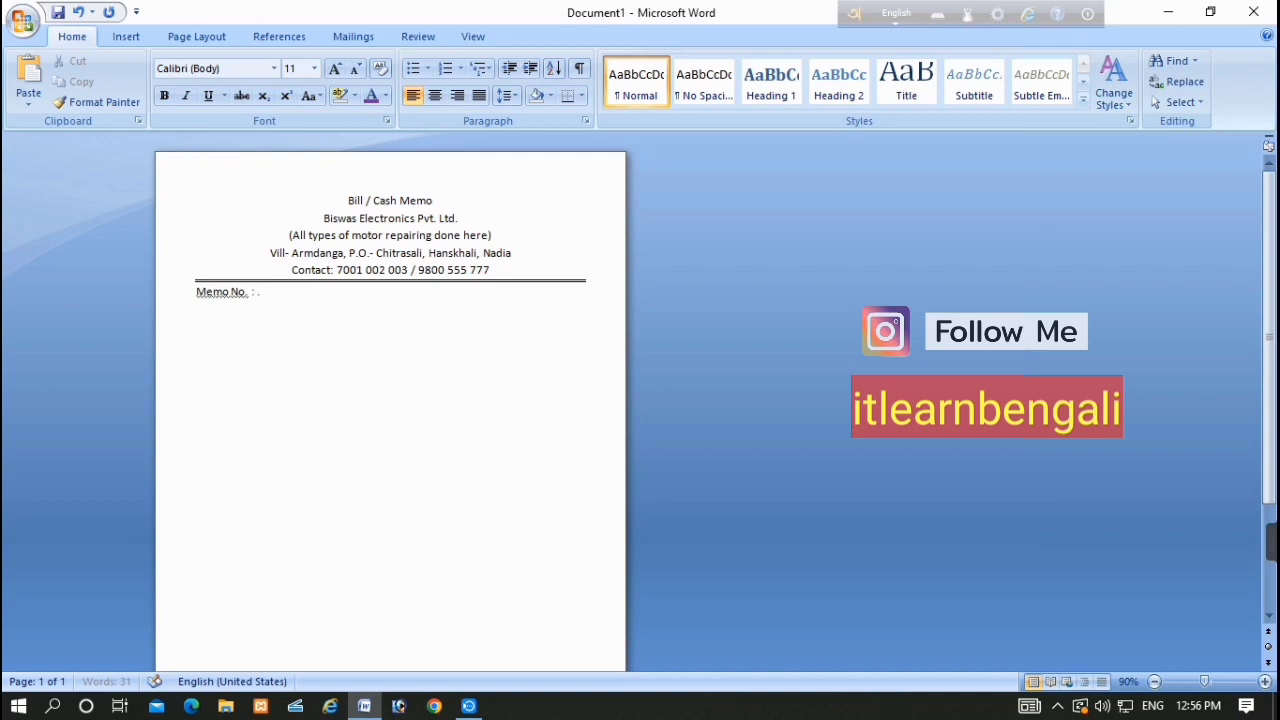
{"action": "type", "text": "......................................"}
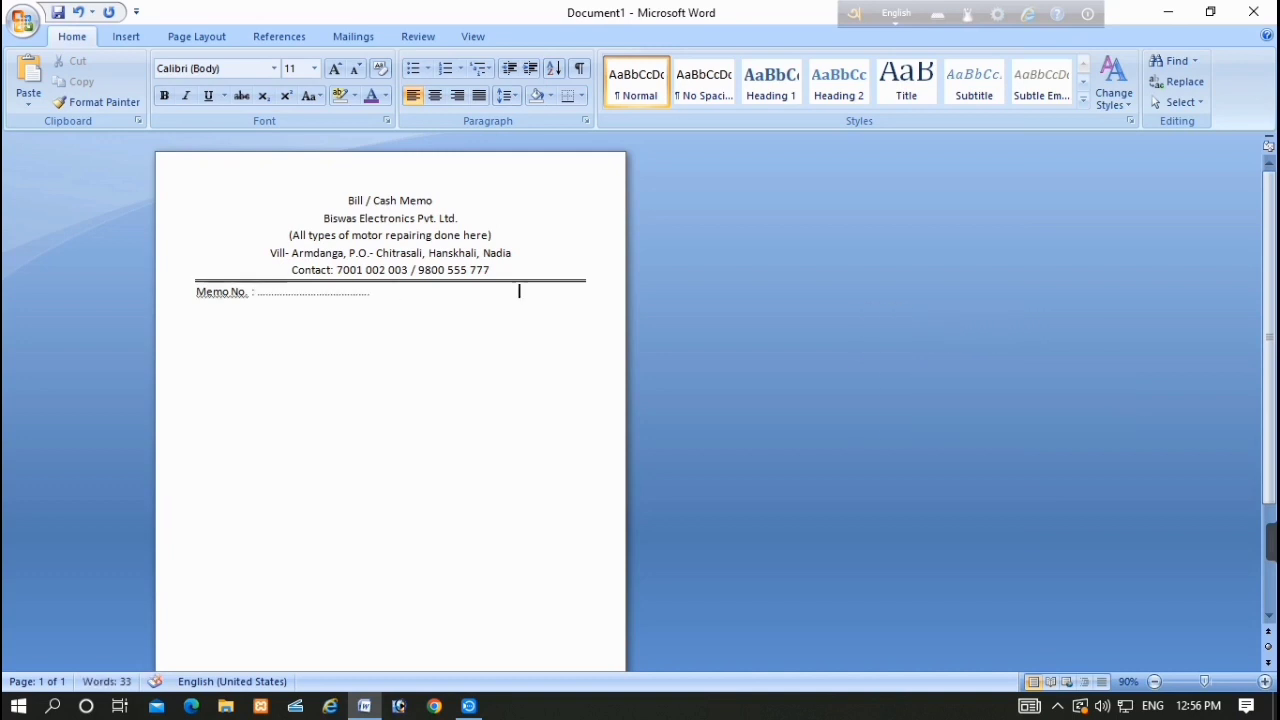
{"action": "key", "text": "Tab"}
{"action": "type", "text": "Date"}
{"action": "type", "text": ": /"}
{"action": "key", "text": "BackSpace"}
{"action": "type", "text": "............"}
{"action": "type", "text": "..."}
{"action": "type", "text": "."}
{"action": "key", "text": "BackSpace"}
{"action": "key", "text": "Return"}
Step: Add dotted 'Name:' and 'Address: ... Mob:' lines, closed by a double rule from =====
{"action": "type", "text": "Na"}
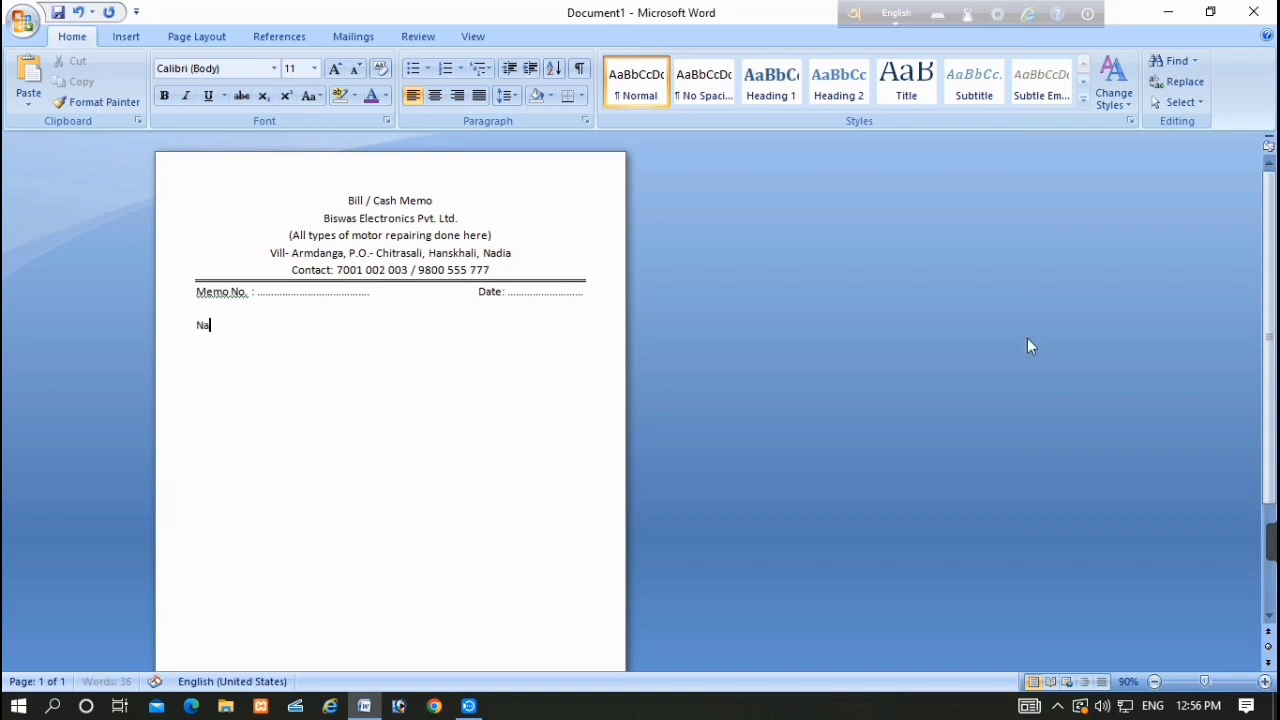
{"action": "type", "text": "me: .."}
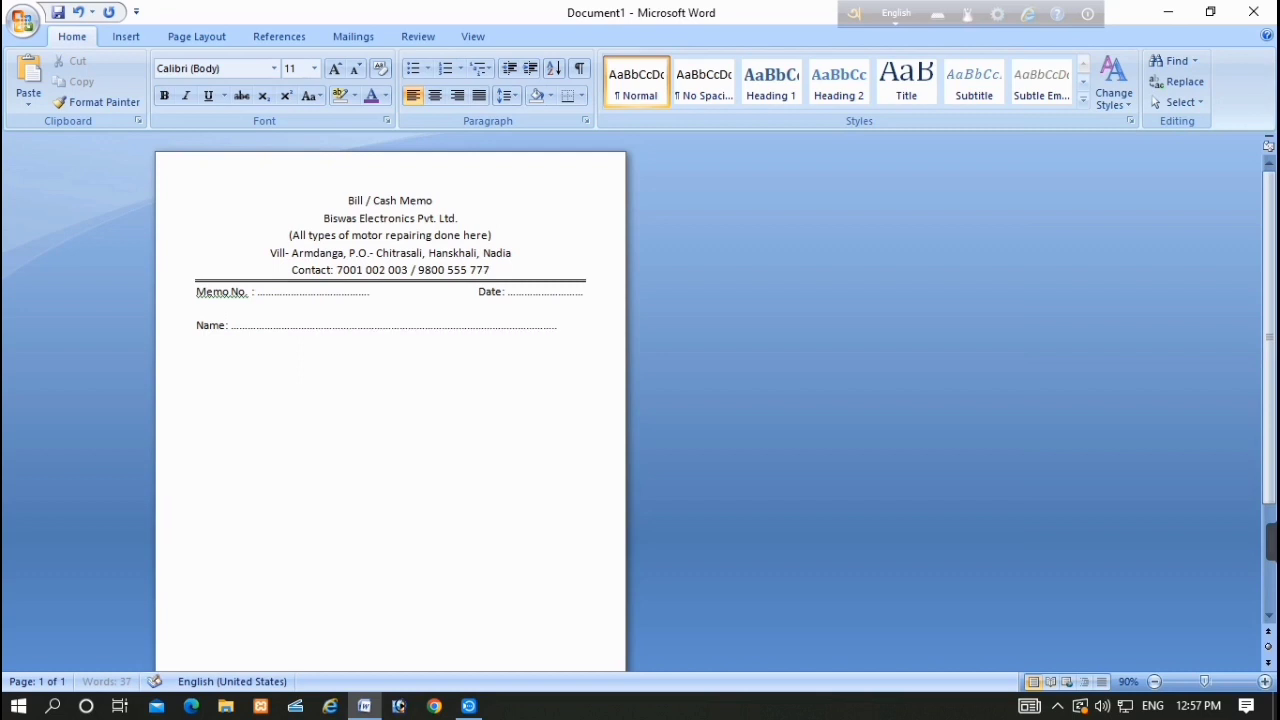
{"action": "type", "text": "......"}
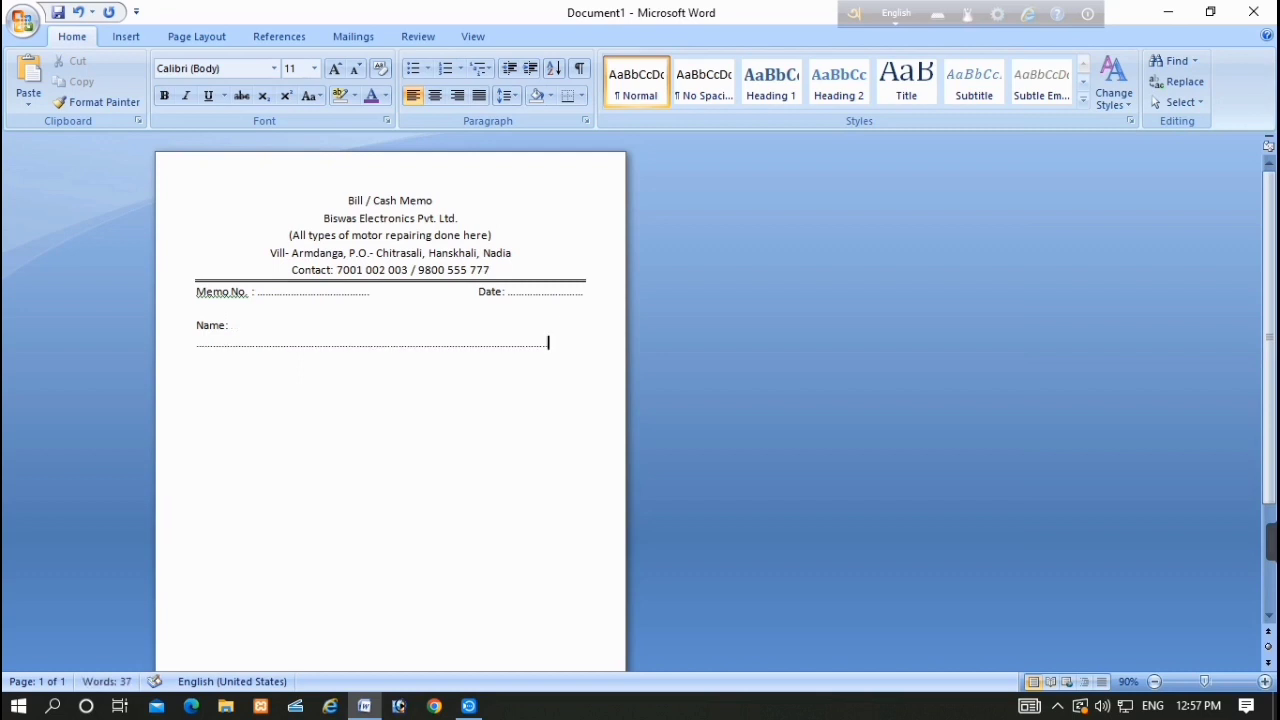
{"action": "key", "text": "BackSpace"}
{"action": "key", "text": "Return"}
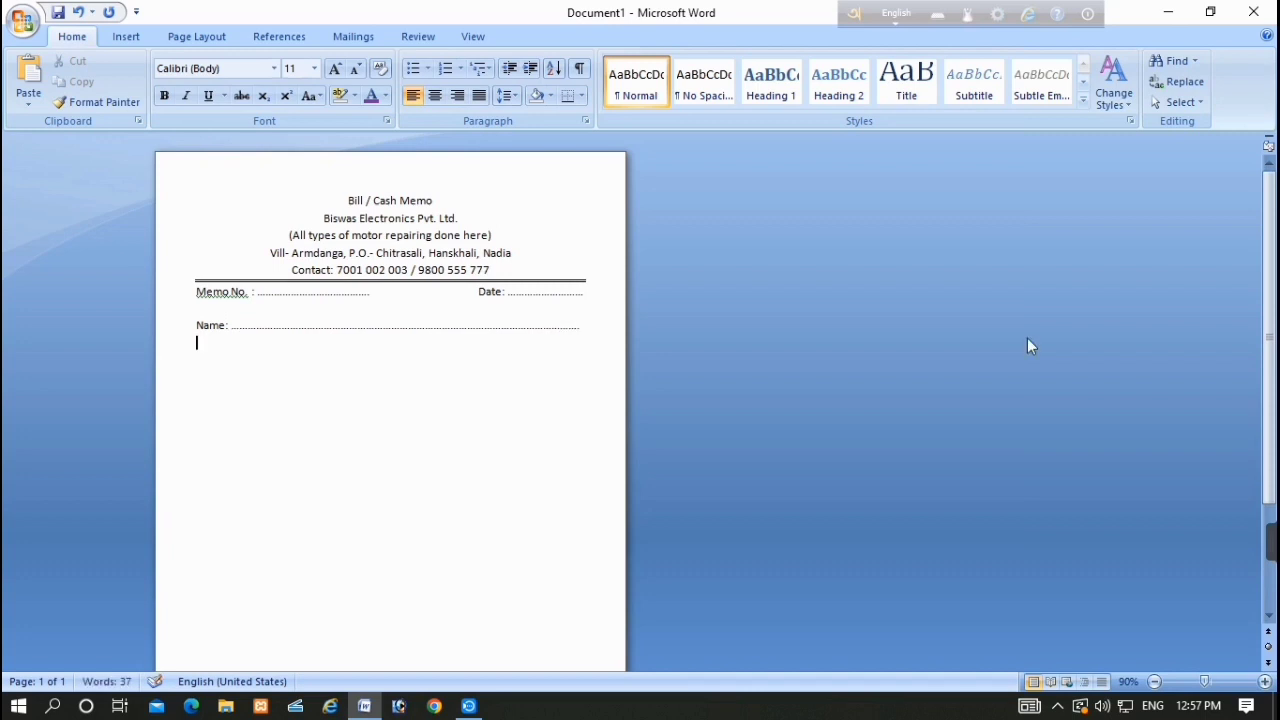
{"action": "type", "text": "Addre"}
{"action": "type", "text": "ss"}
{"action": "type", "text": ": ........."}
{"action": "type", "text": "............................................"}
{"action": "type", "text": " Mob"}
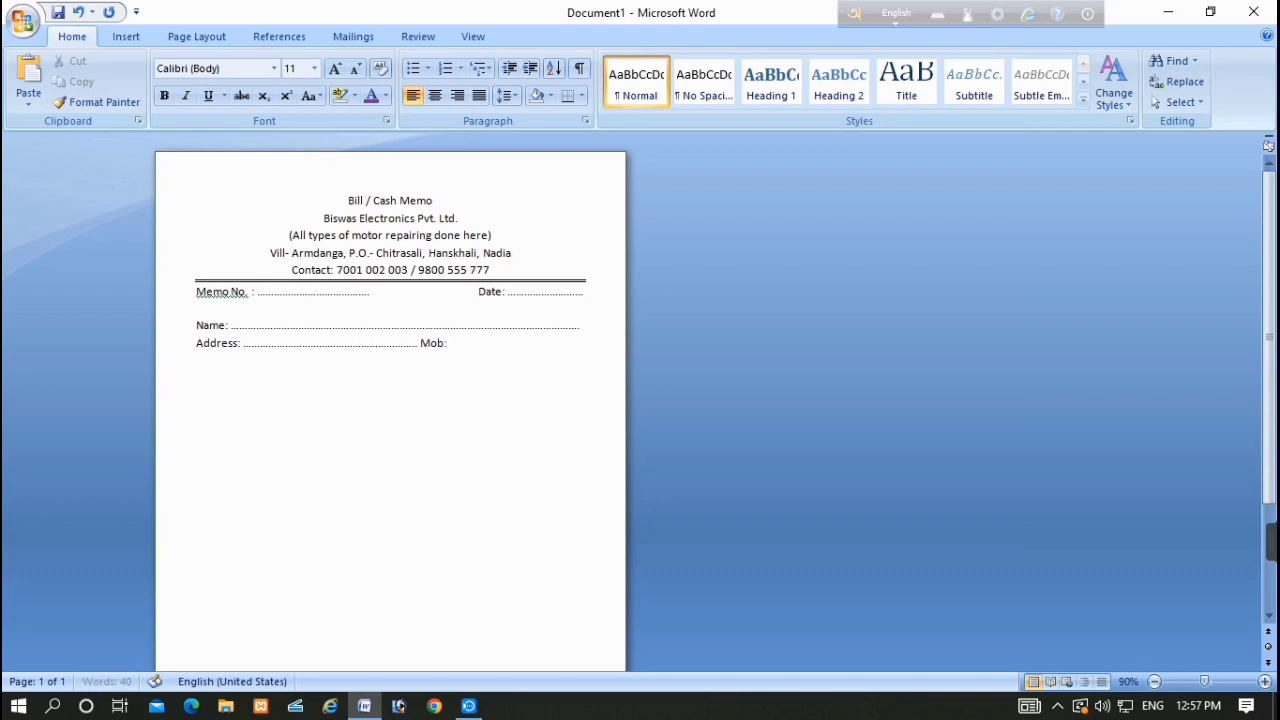
{"action": "type", "text": ": ."}
{"action": "key", "text": "Return"}
{"action": "type", "text": "====="}
{"action": "key", "text": "Return"}
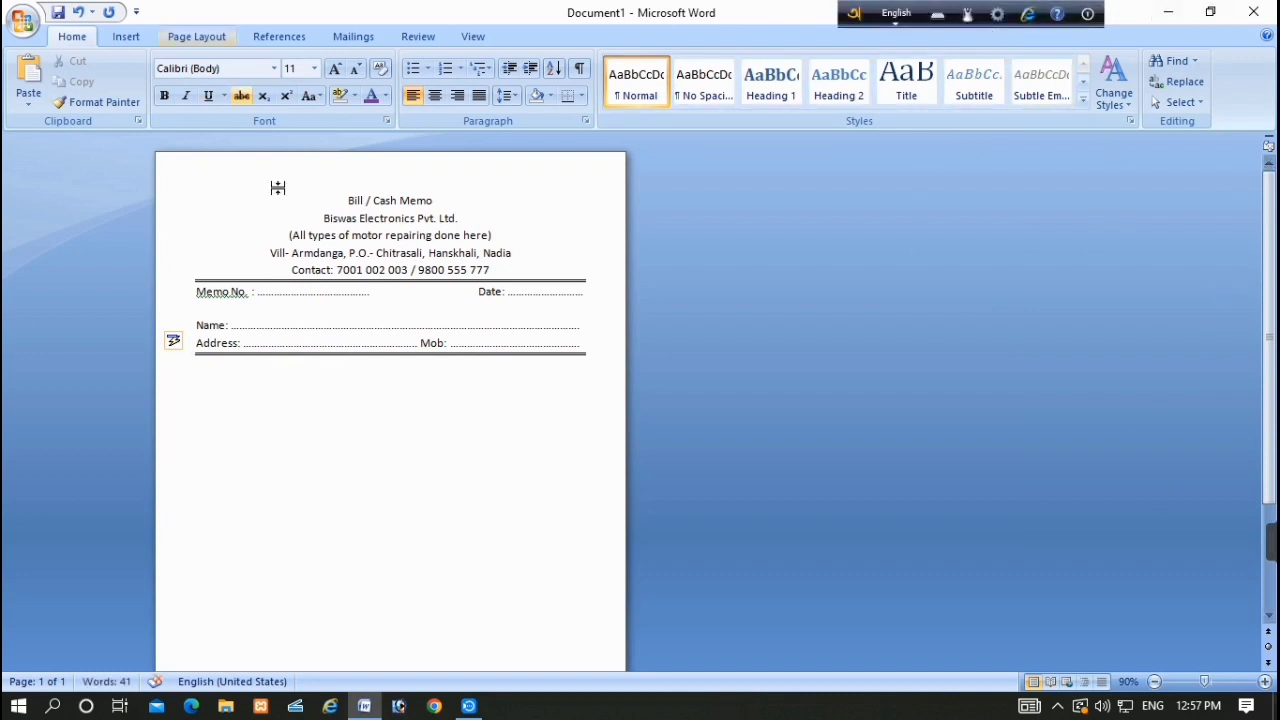
Step: Bold the title and make the company name 26 pt Bahnschrift SemiBold
{"action": "left_click_drag", "start_coordinate": [341, 199], "coordinate": [446, 202]}
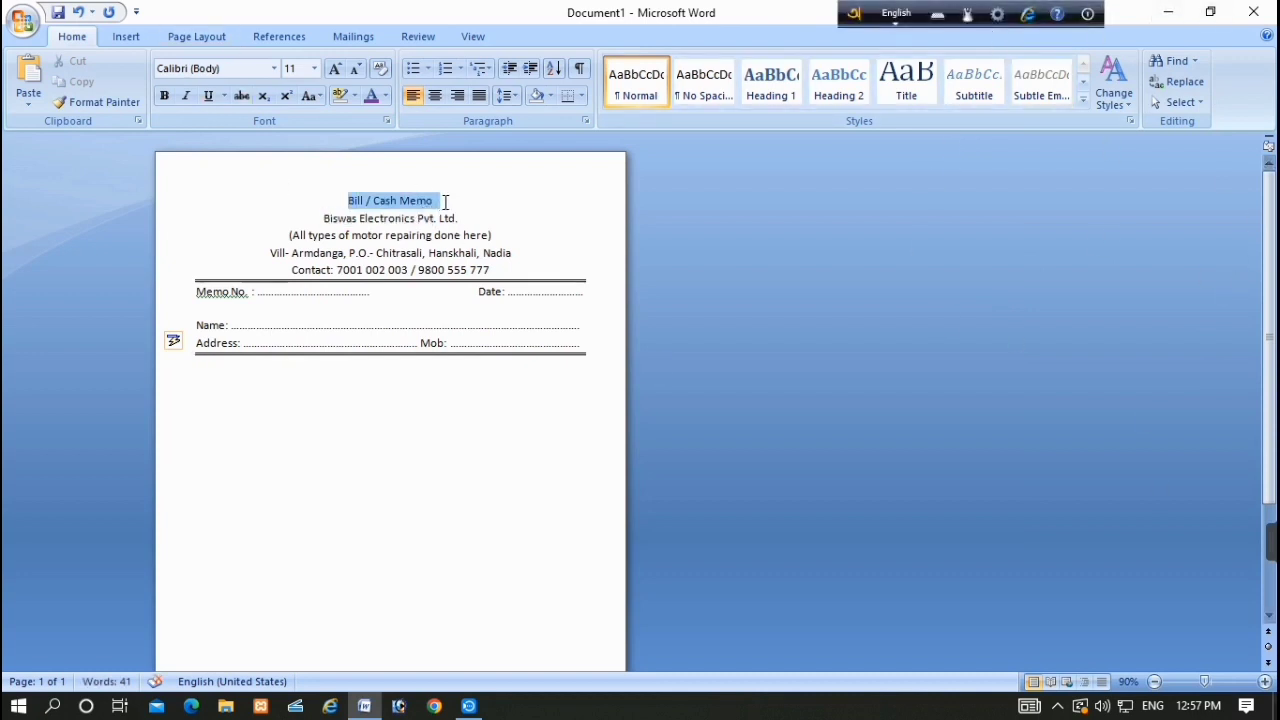
{"action": "left_click", "coordinate": [163, 96]}
{"action": "left_click_drag", "start_coordinate": [323, 225], "coordinate": [497, 224]}
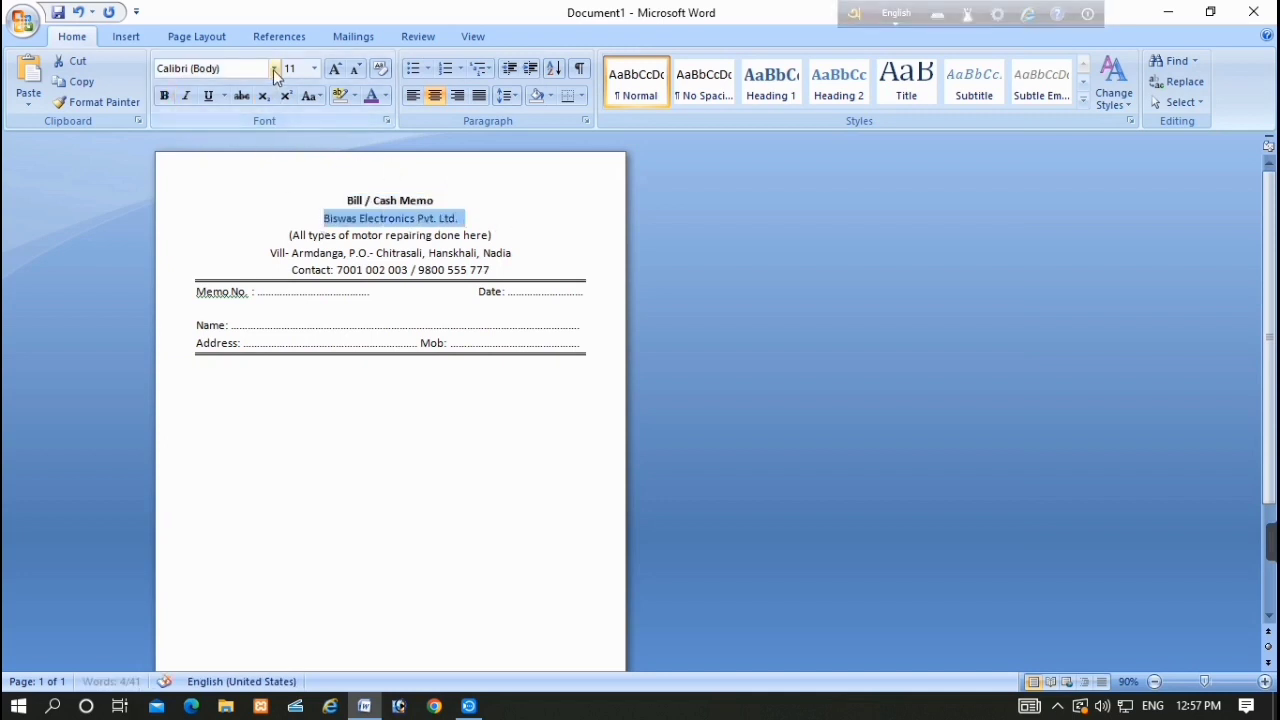
{"action": "left_click", "coordinate": [336, 69]}
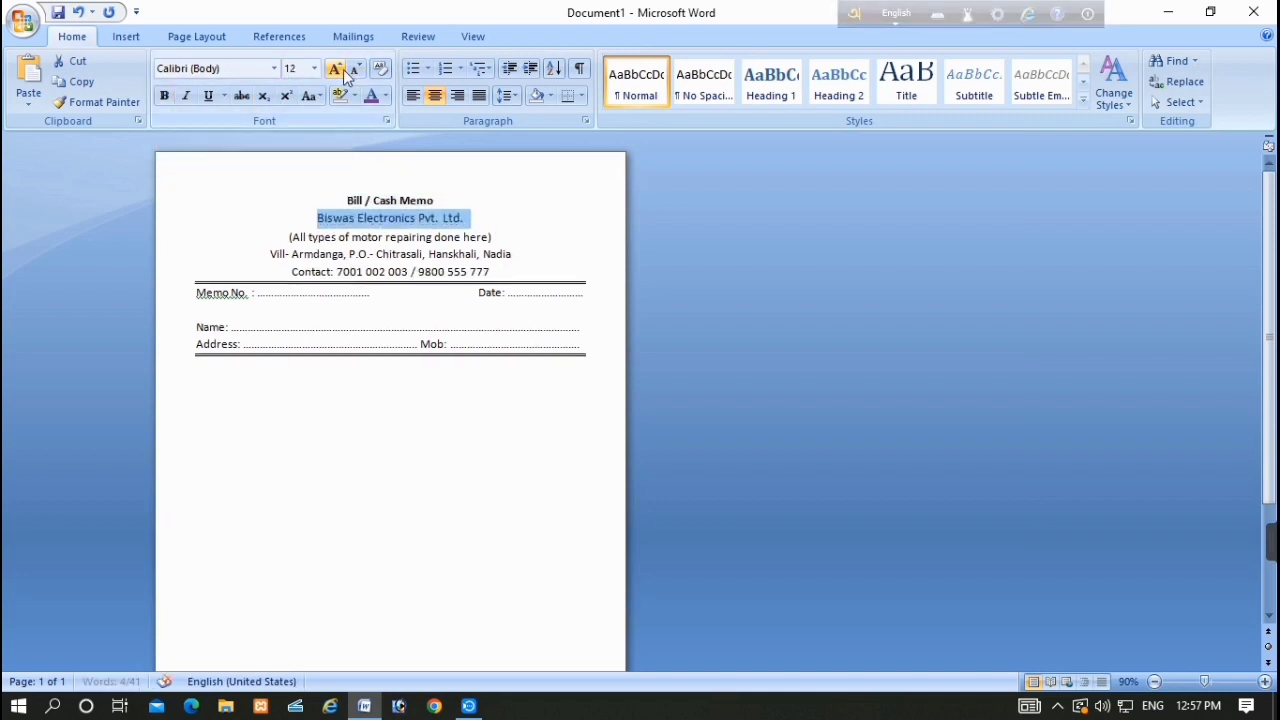
{"action": "left_click", "coordinate": [336, 69]}
{"action": "left_click", "coordinate": [336, 69]}
{"action": "left_click", "coordinate": [336, 69]}
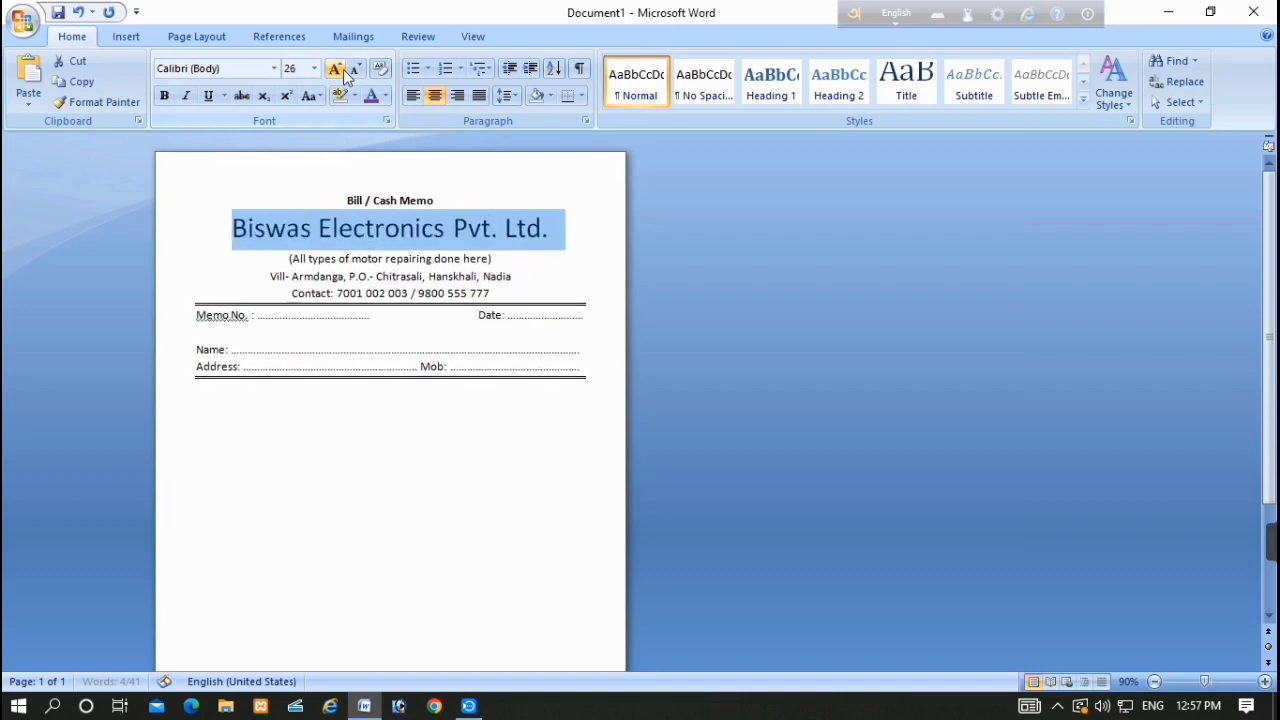
{"action": "left_click", "coordinate": [276, 72]}
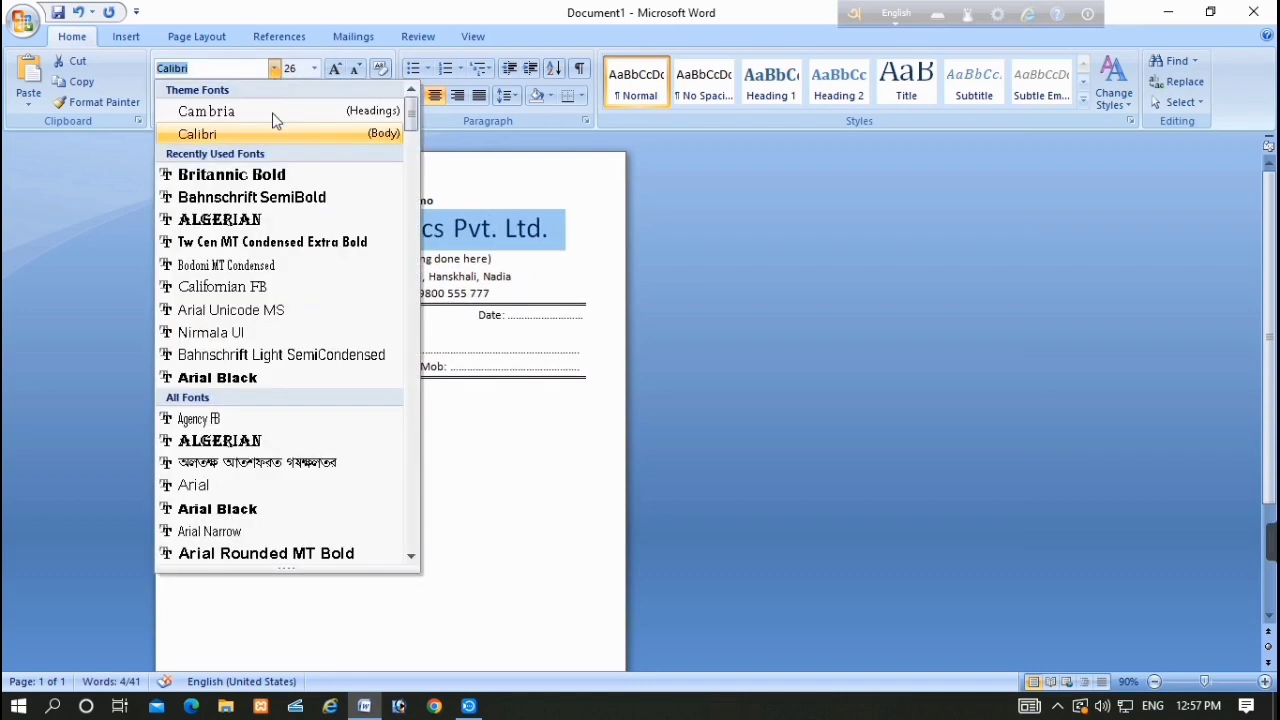
{"action": "left_click", "coordinate": [275, 197]}
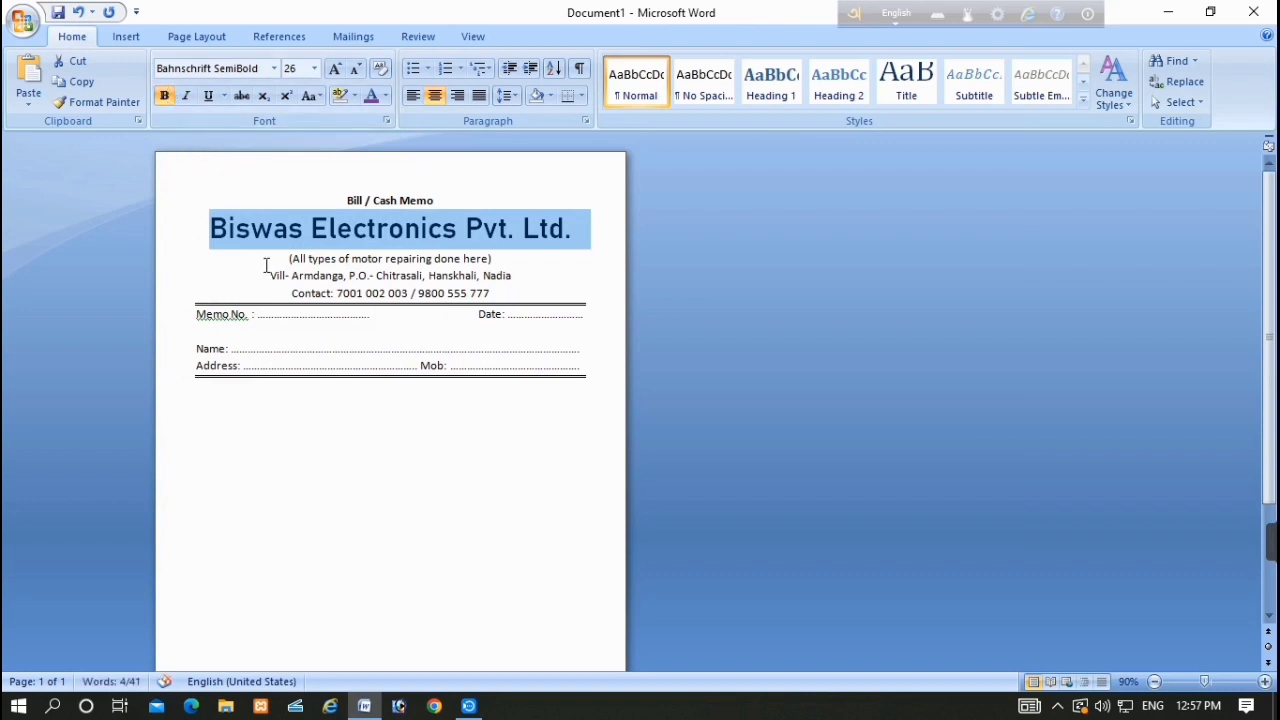
Step: Bold the tagline and set the address line to 16 pt Bodoni MT Condensed
{"action": "left_click_drag", "start_coordinate": [279, 260], "coordinate": [514, 258]}
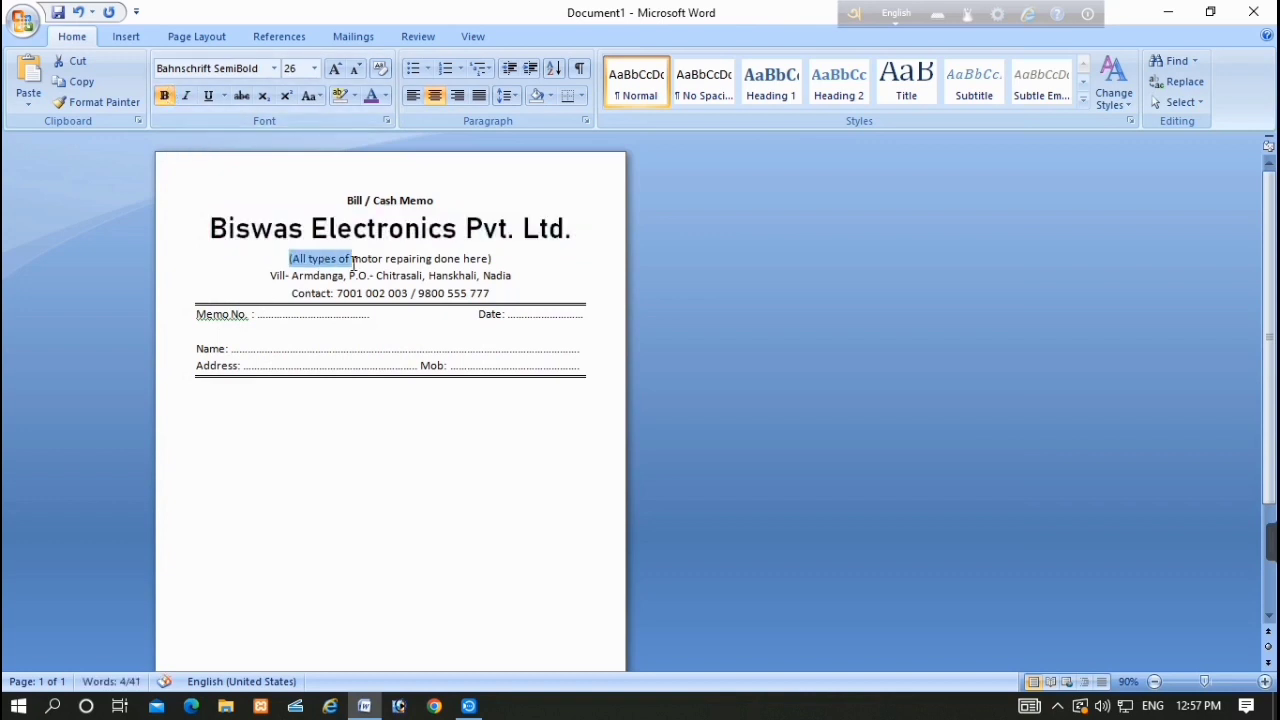
{"action": "left_click", "coordinate": [166, 97]}
{"action": "left_click_drag", "start_coordinate": [244, 278], "coordinate": [518, 278]}
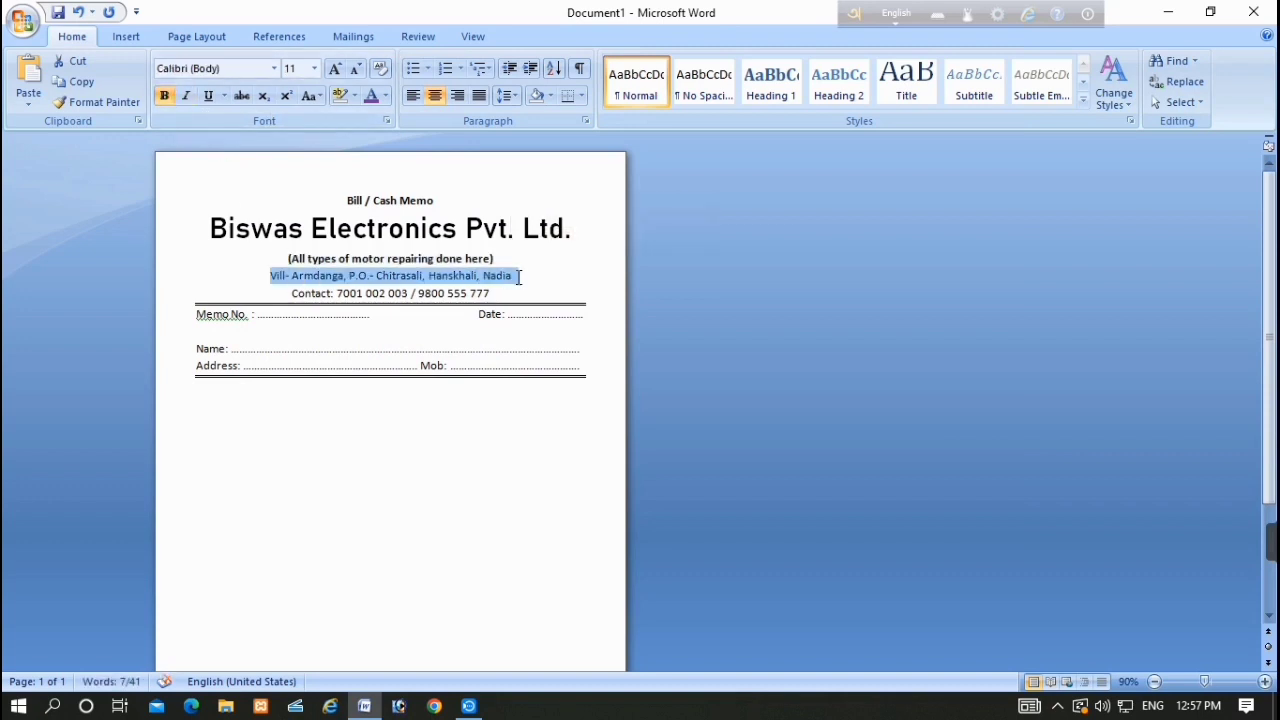
{"action": "left_click", "coordinate": [335, 70]}
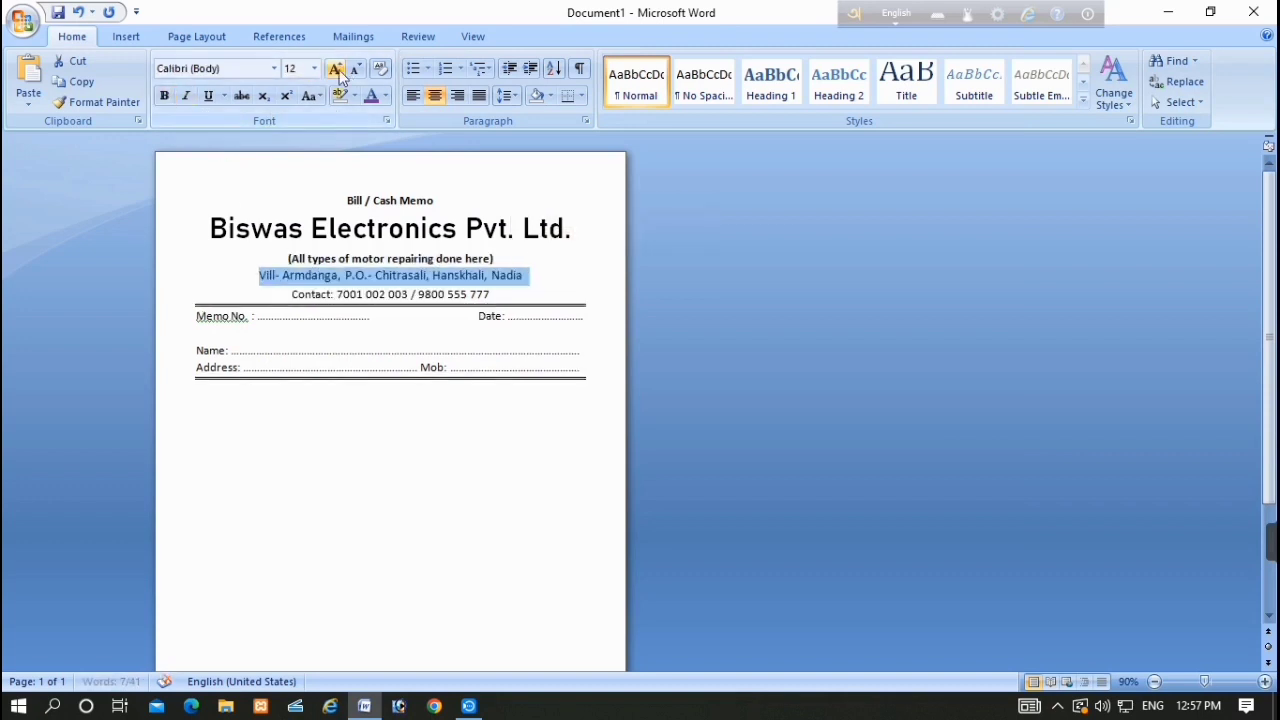
{"action": "left_click", "coordinate": [274, 68]}
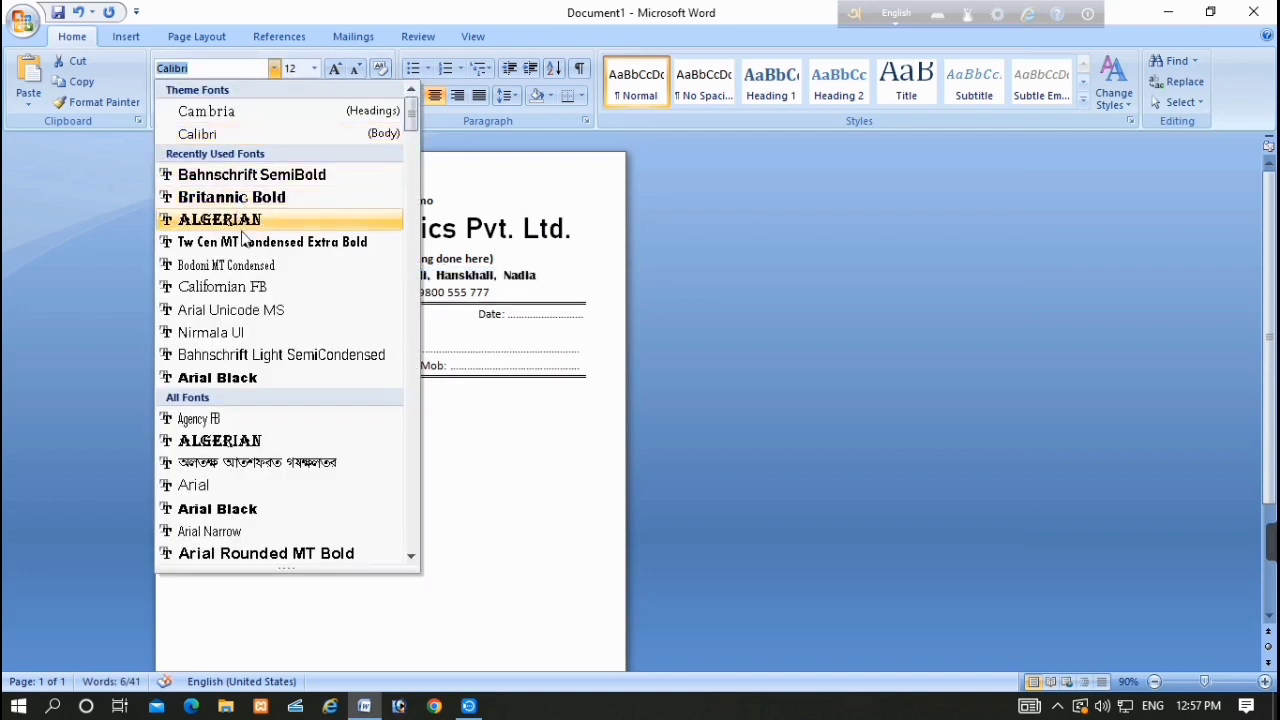
{"action": "left_click", "coordinate": [235, 265]}
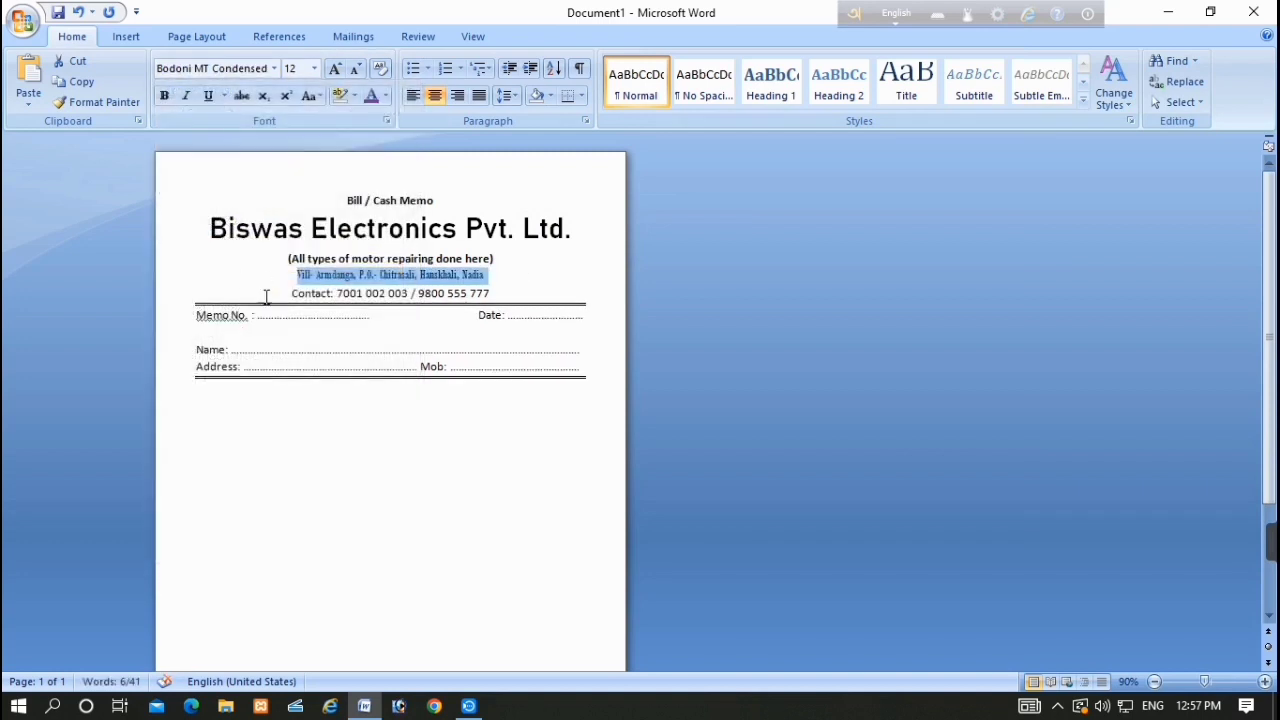
{"action": "left_click", "coordinate": [335, 69]}
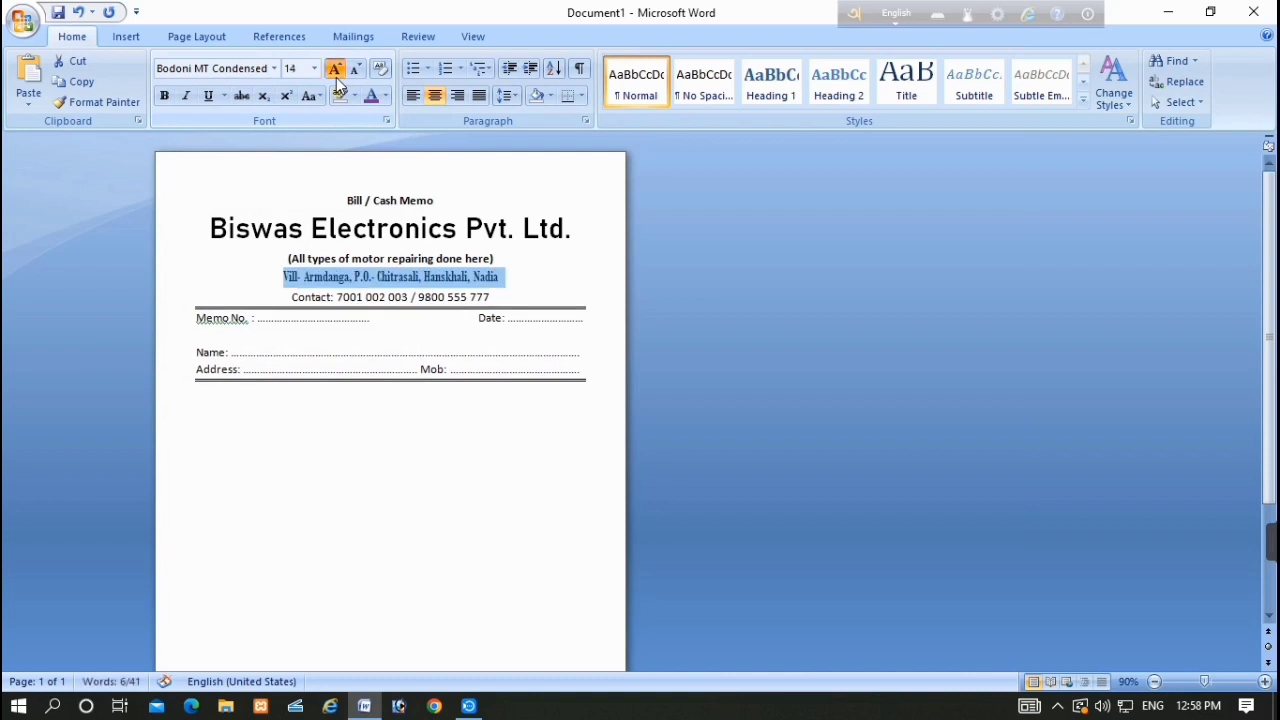
{"action": "left_click", "coordinate": [335, 69]}
Step: Make the contact line bold Tw Cen MT Condensed
{"action": "left_click_drag", "start_coordinate": [291, 300], "coordinate": [494, 300]}
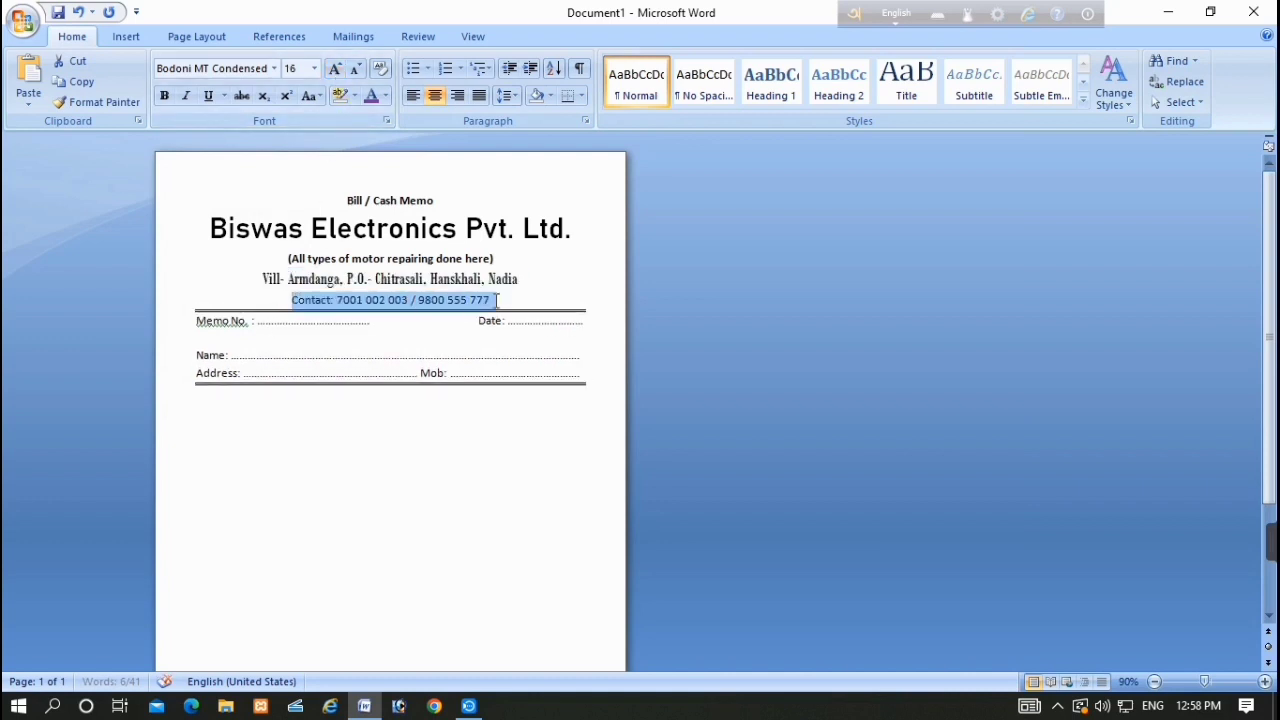
{"action": "left_click", "coordinate": [164, 95]}
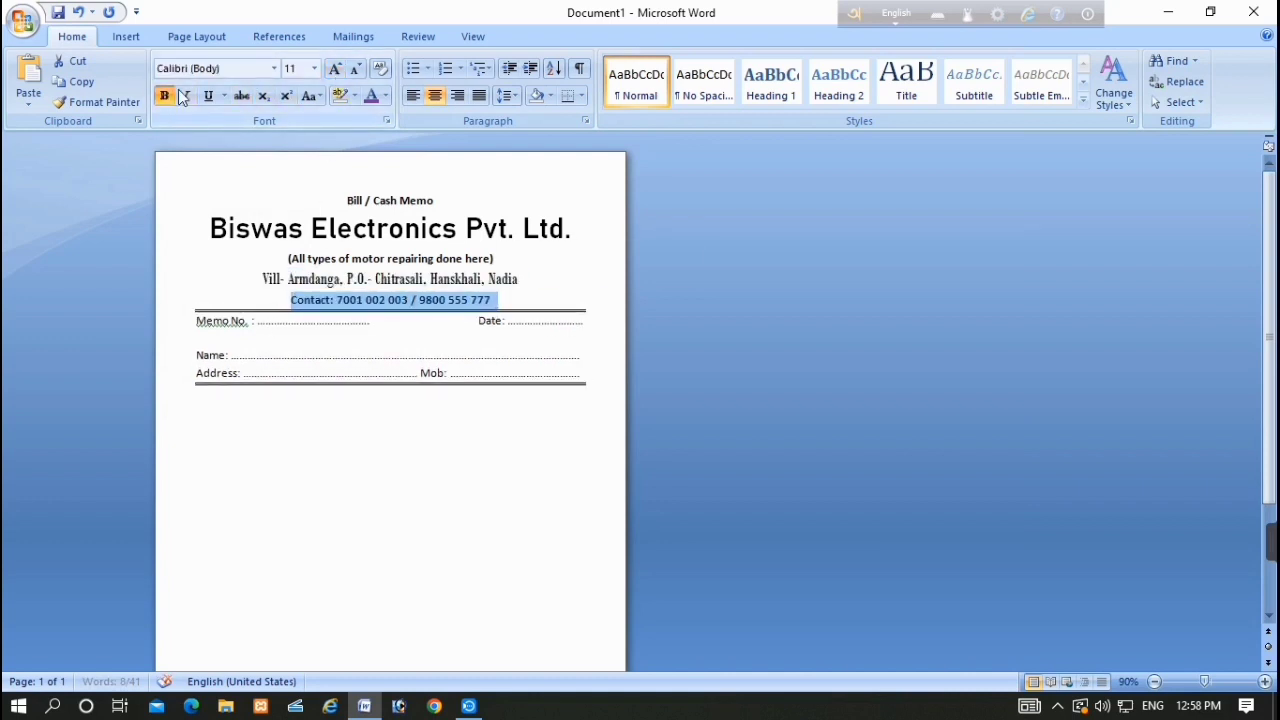
{"action": "left_click", "coordinate": [274, 70]}
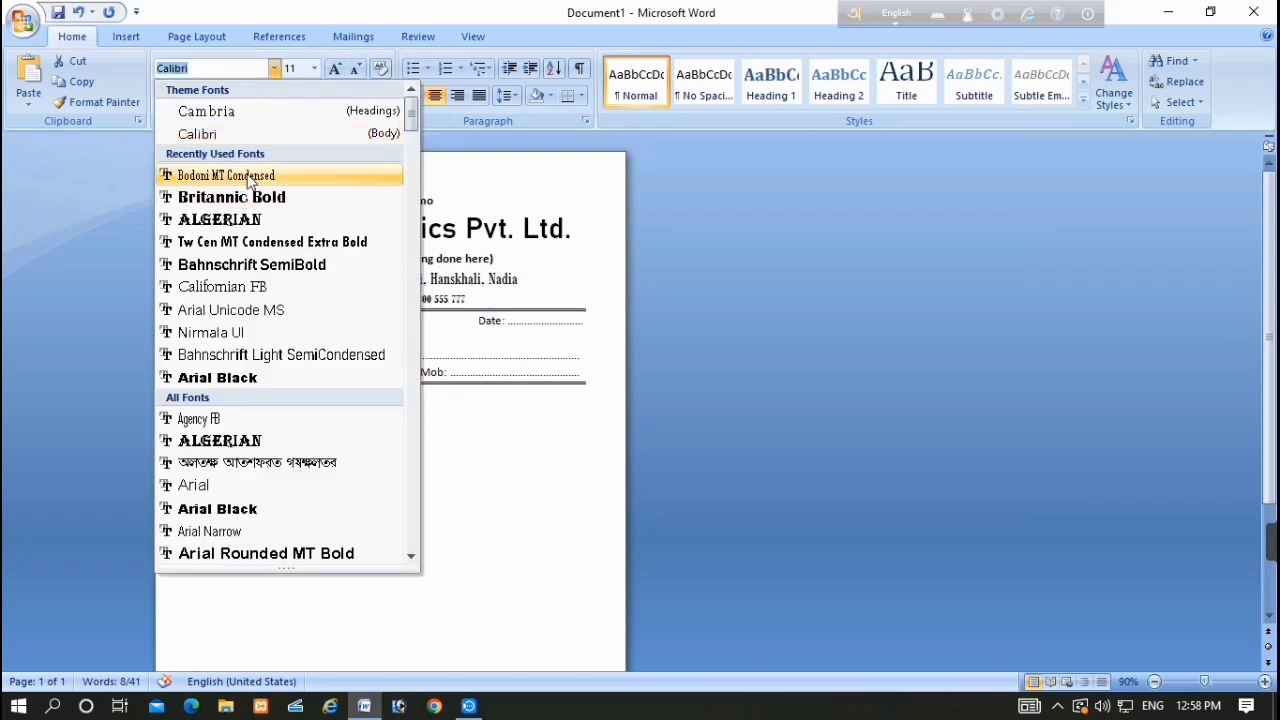
{"action": "left_click", "coordinate": [250, 242]}
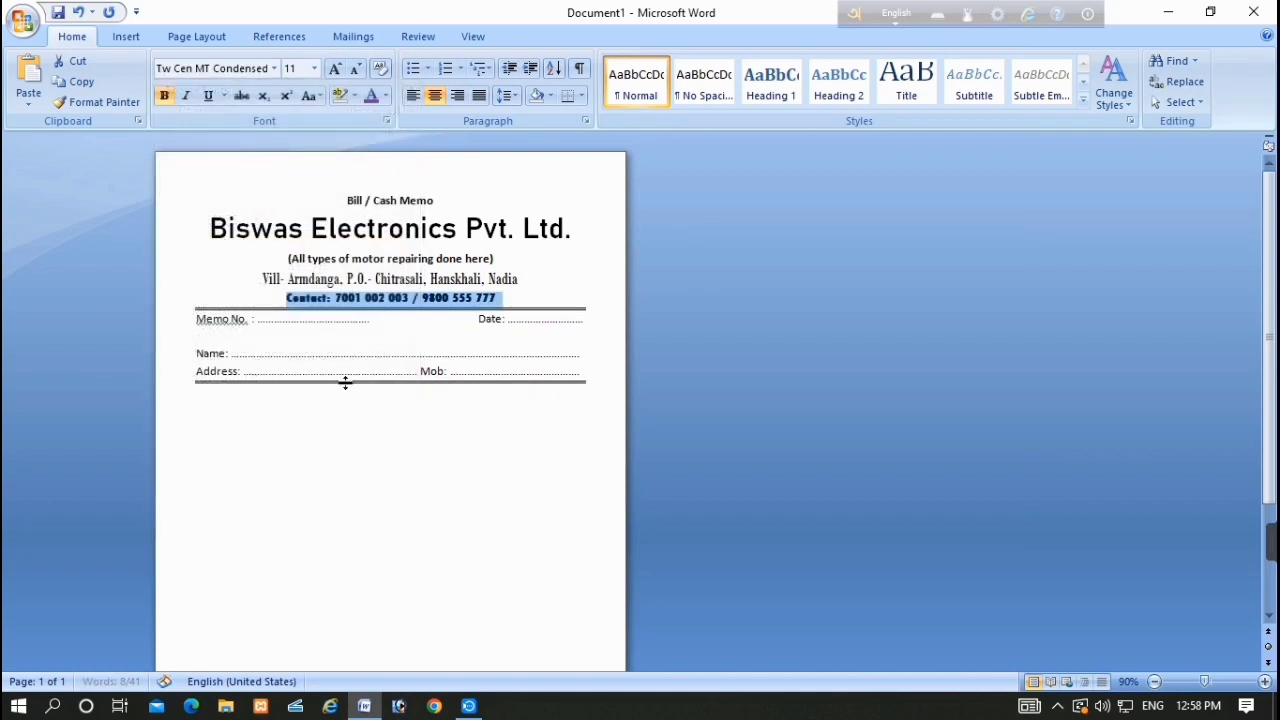
{"action": "left_click", "coordinate": [290, 413]}
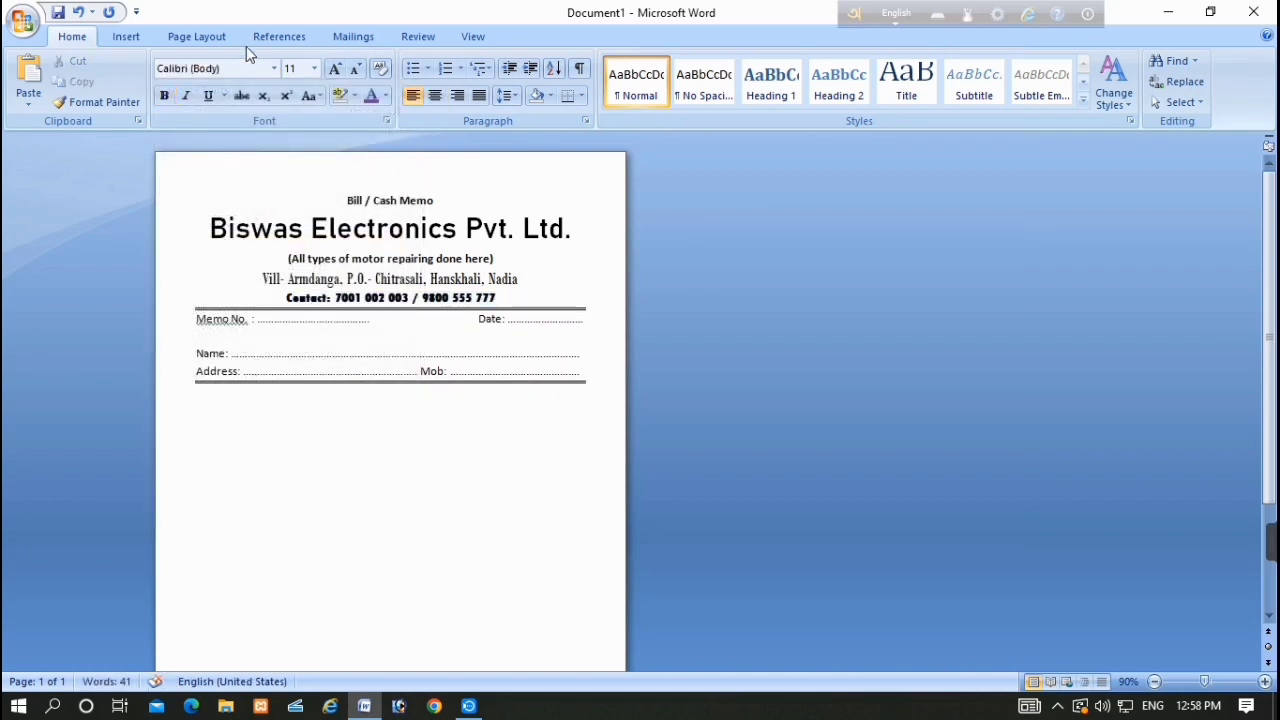
Step: Insert a 5-column, 4-row table below the Address/Mob line and stretch it taller
{"action": "left_click", "coordinate": [145, 38]}
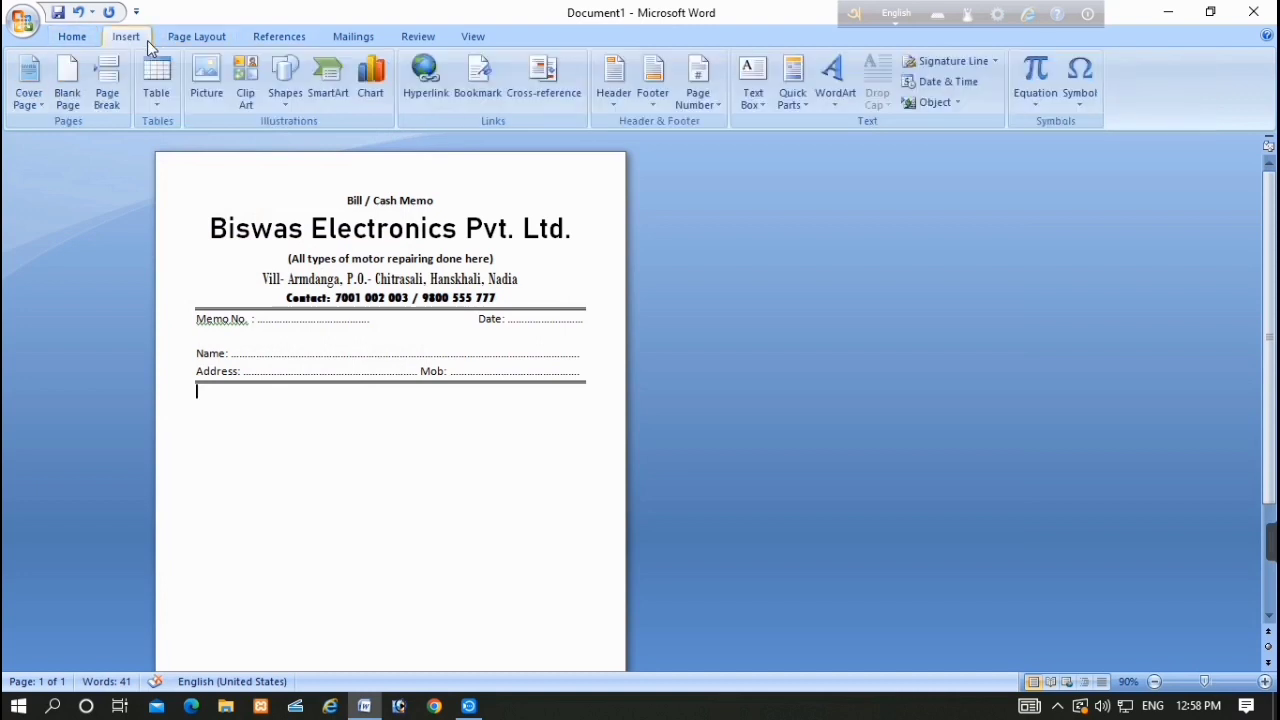
{"action": "left_click", "coordinate": [168, 98]}
{"action": "left_click", "coordinate": [185, 291]}
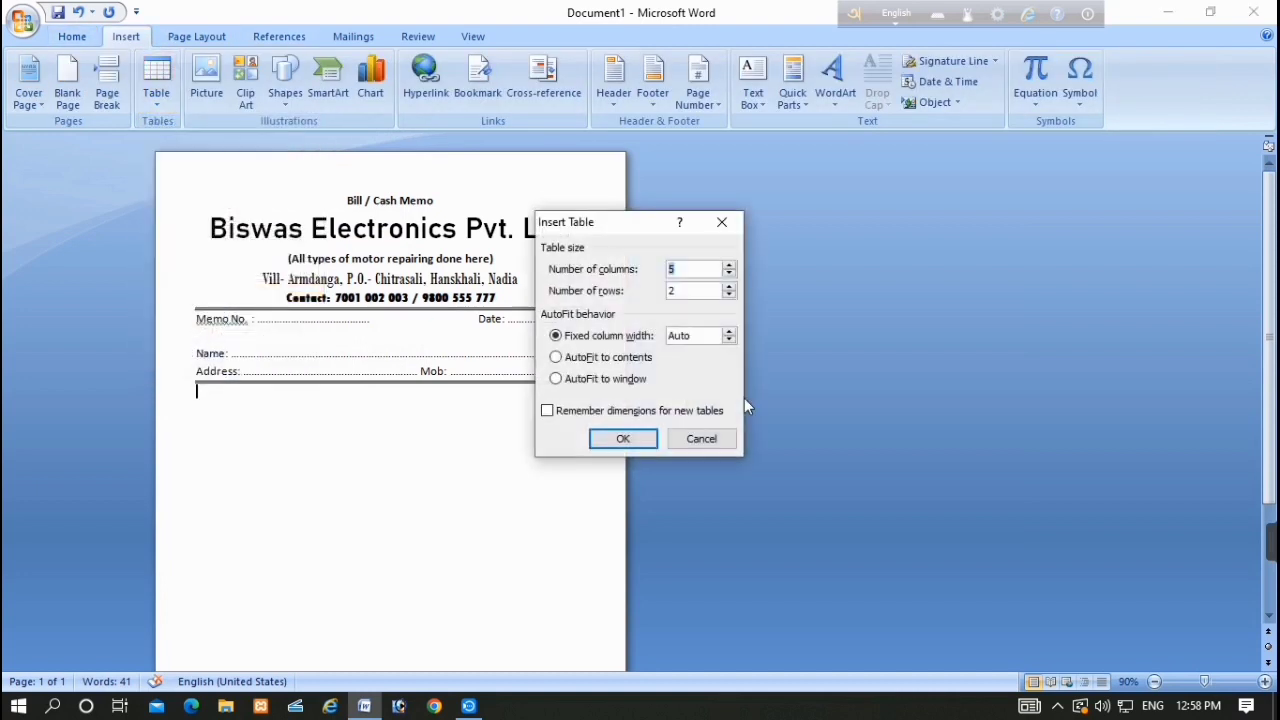
{"action": "type", "text": "5"}
{"action": "left_click", "coordinate": [642, 439]}
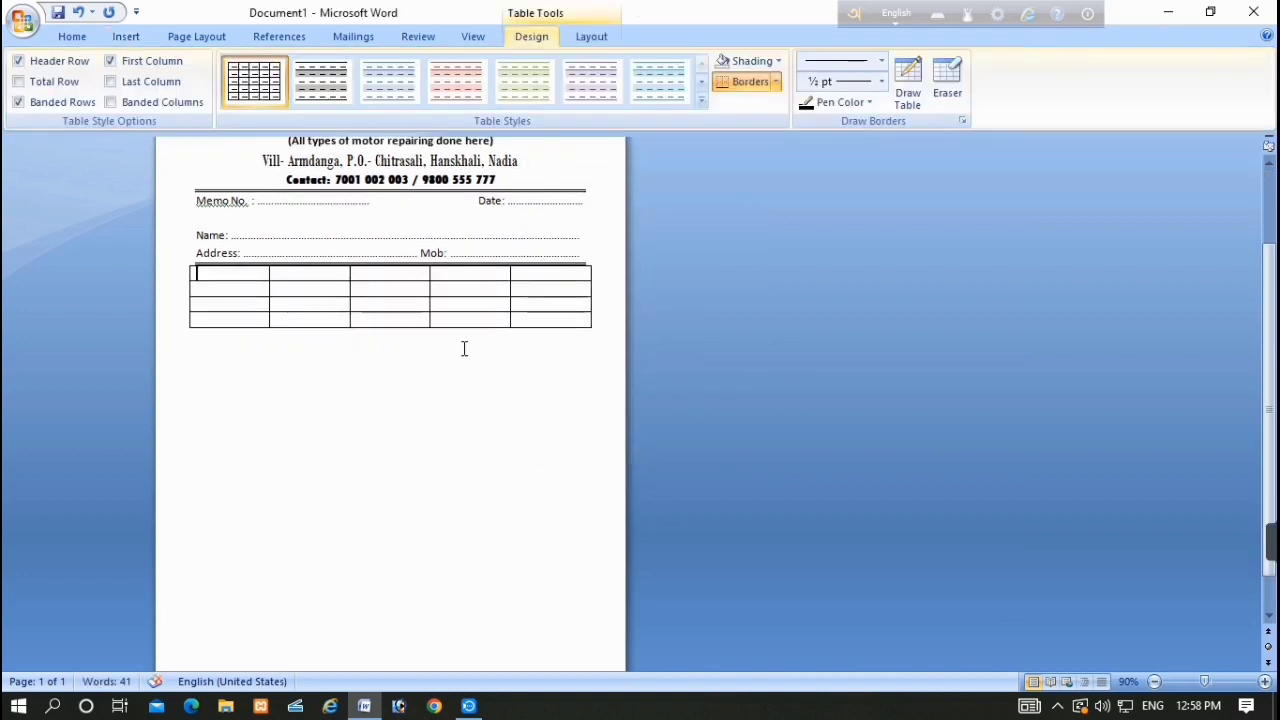
{"action": "mouse_move", "coordinate": [592, 330]}
{"action": "left_mouse_down"}
{"action": "mouse_move", "coordinate": [578, 416]}
{"action": "mouse_move", "coordinate": [587, 537]}
{"action": "left_mouse_up"}
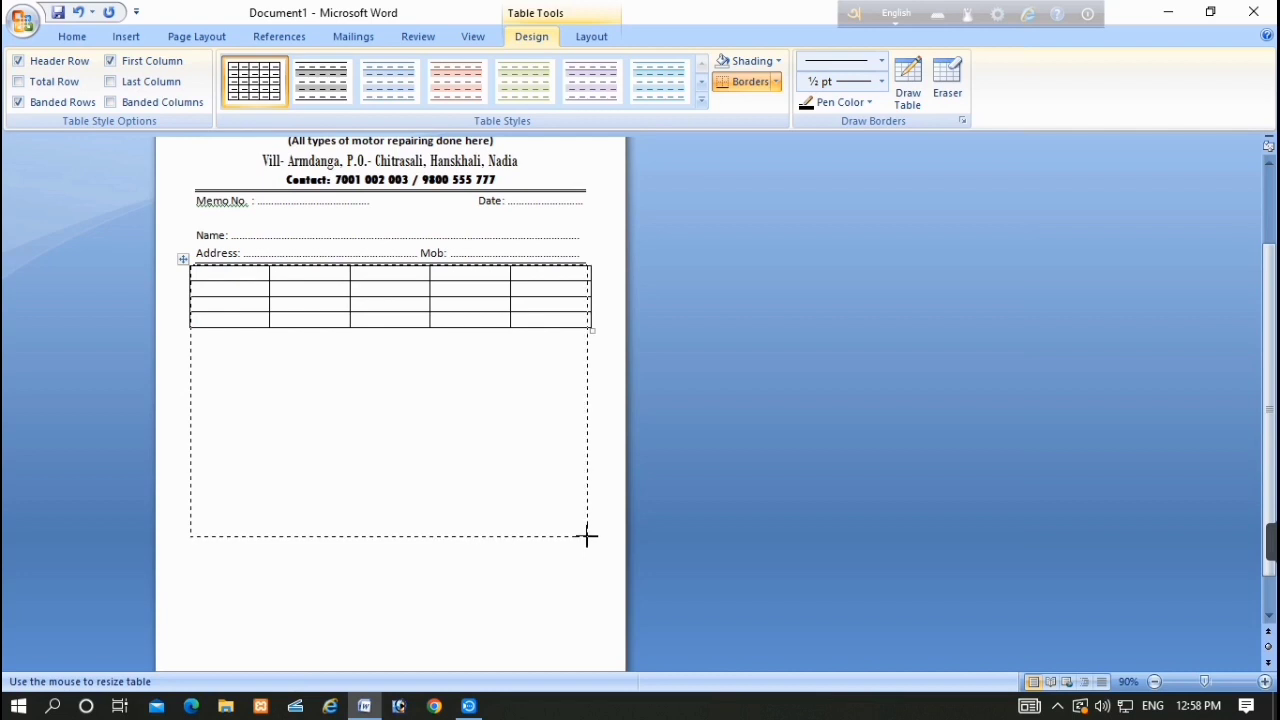
{"action": "left_click_drag", "start_coordinate": [587, 537], "coordinate": [588, 538]}
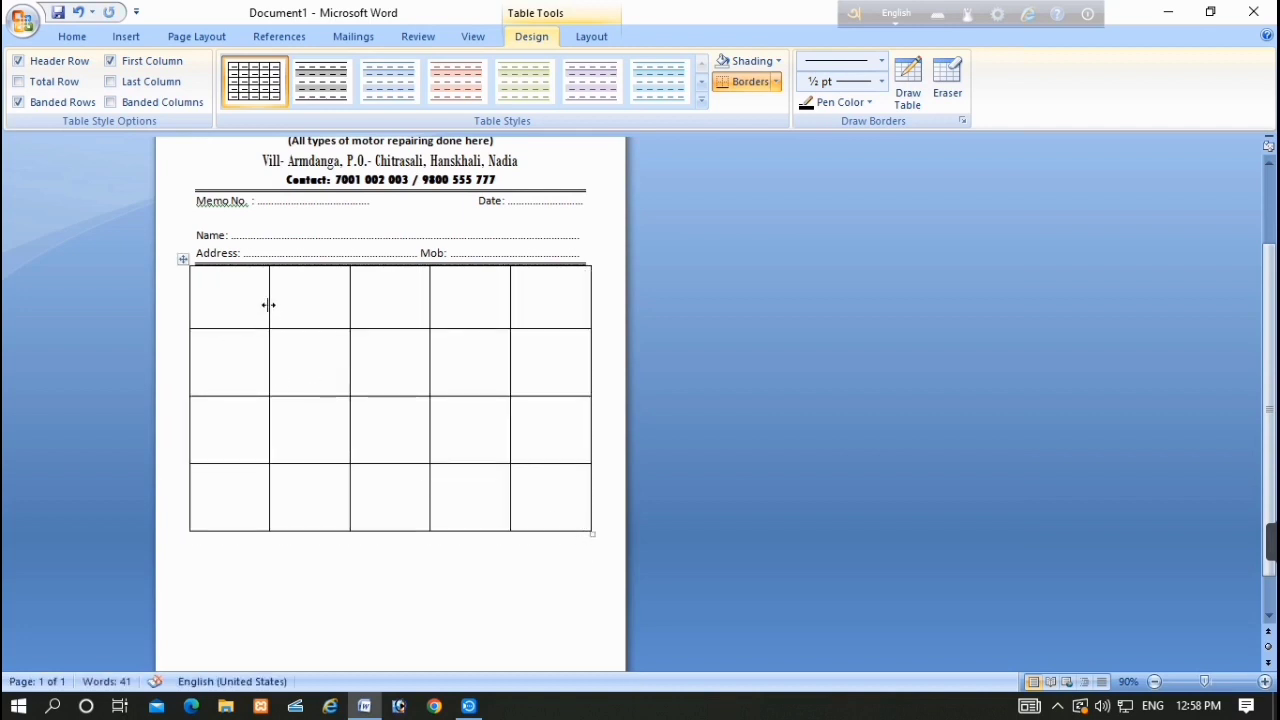
Step: Adjust column widths: narrow the first column, widen the second and the last
{"action": "left_click_drag", "start_coordinate": [268, 305], "coordinate": [226, 305]}
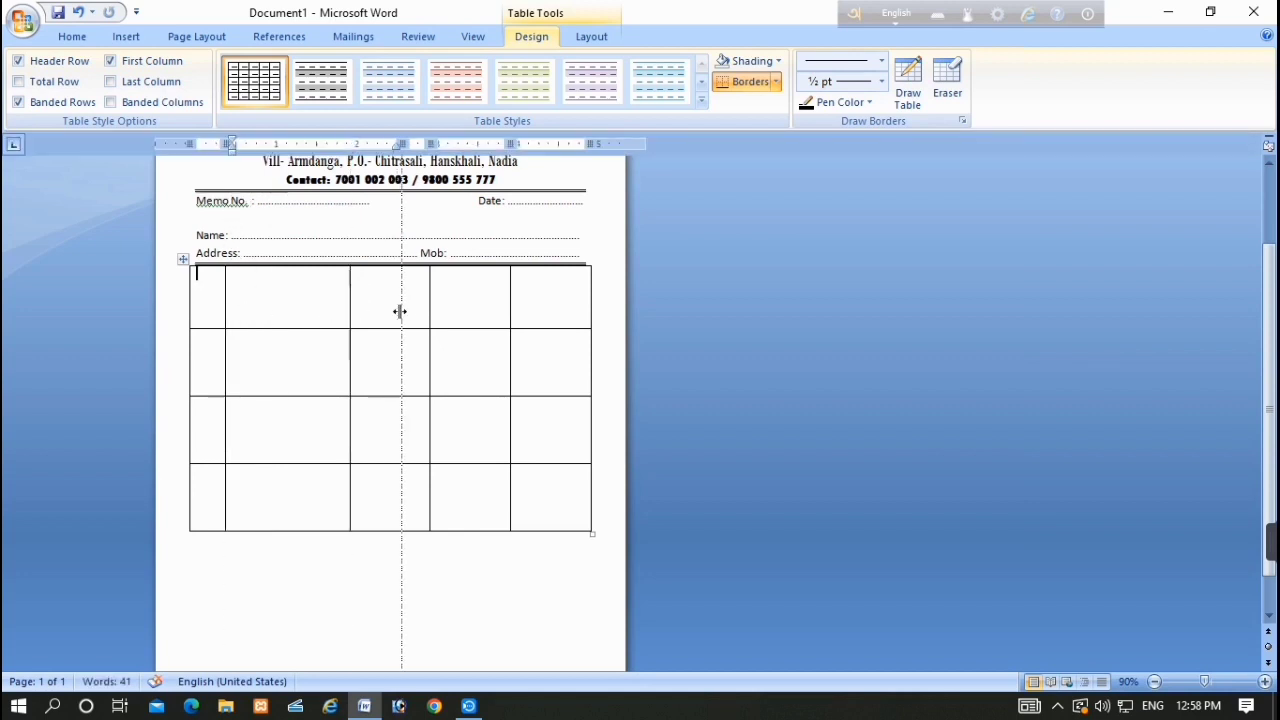
{"action": "left_click_drag", "start_coordinate": [348, 304], "coordinate": [387, 311]}
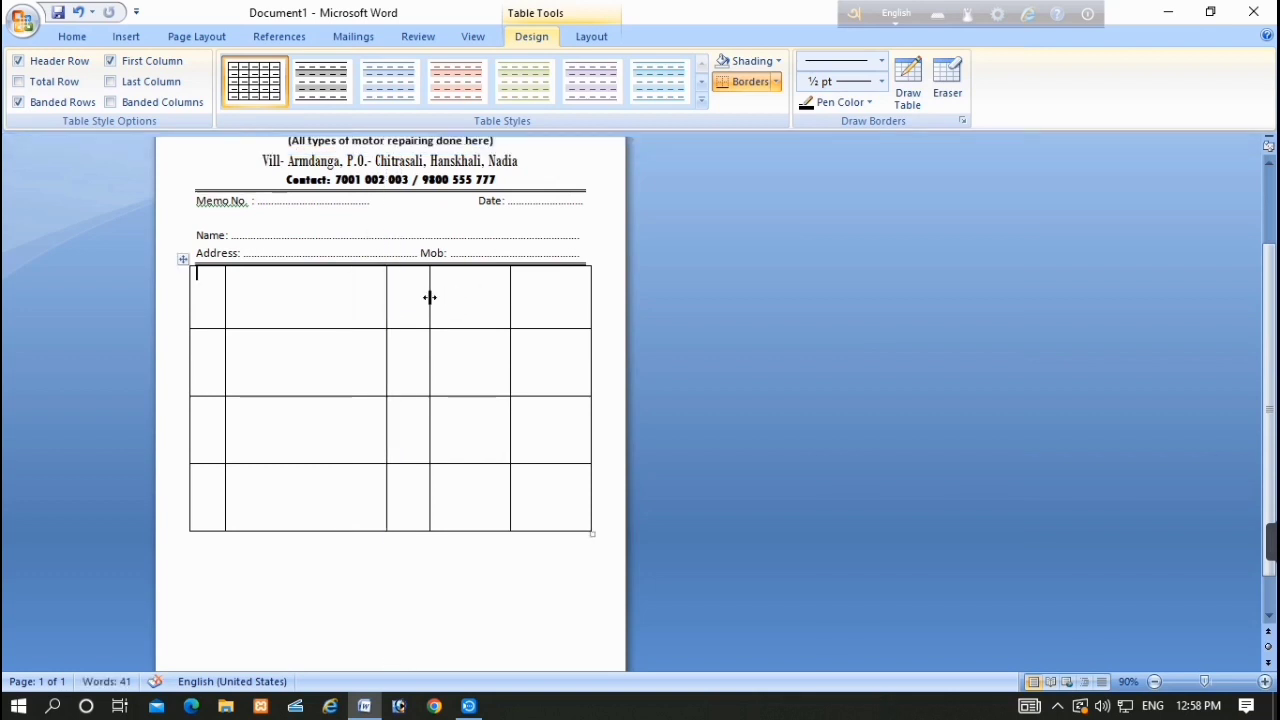
{"action": "left_click_drag", "start_coordinate": [429, 297], "coordinate": [430, 297]}
{"action": "left_click_drag", "start_coordinate": [510, 291], "coordinate": [482, 300]}
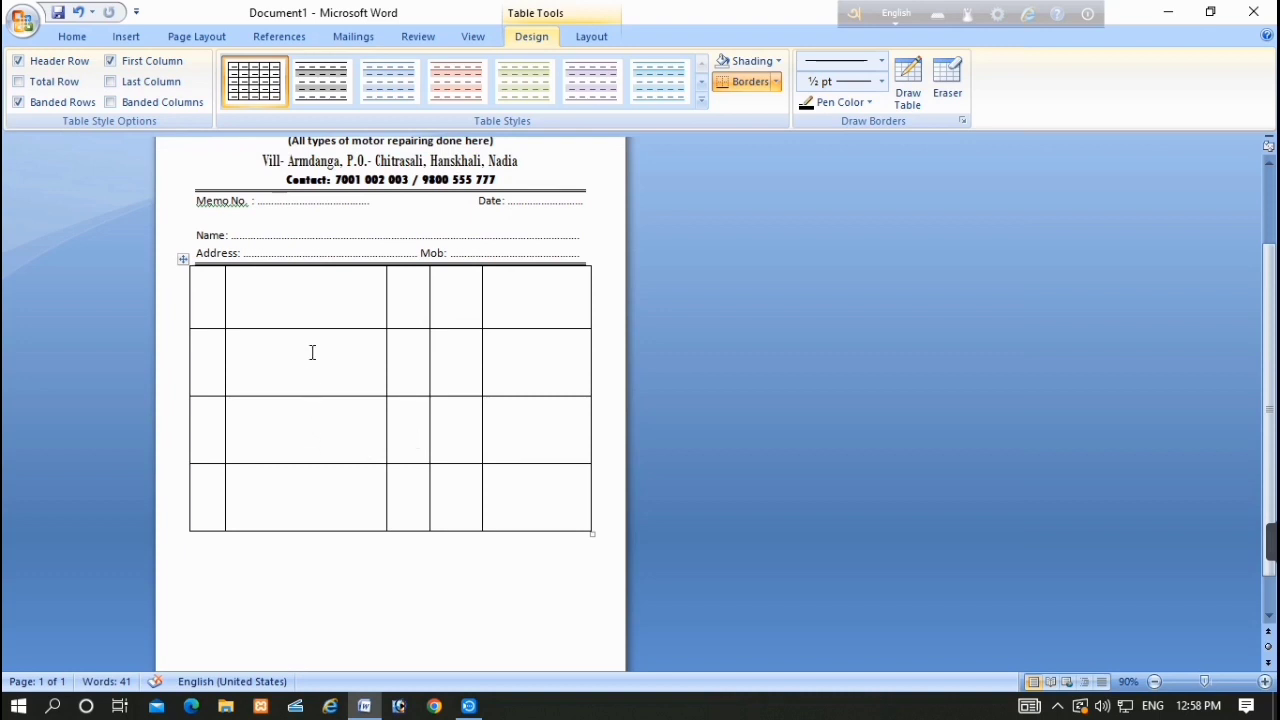
Step: Shrink the first row to a slim heading row and stretch the second row much taller
{"action": "left_click_drag", "start_coordinate": [322, 330], "coordinate": [326, 285]}
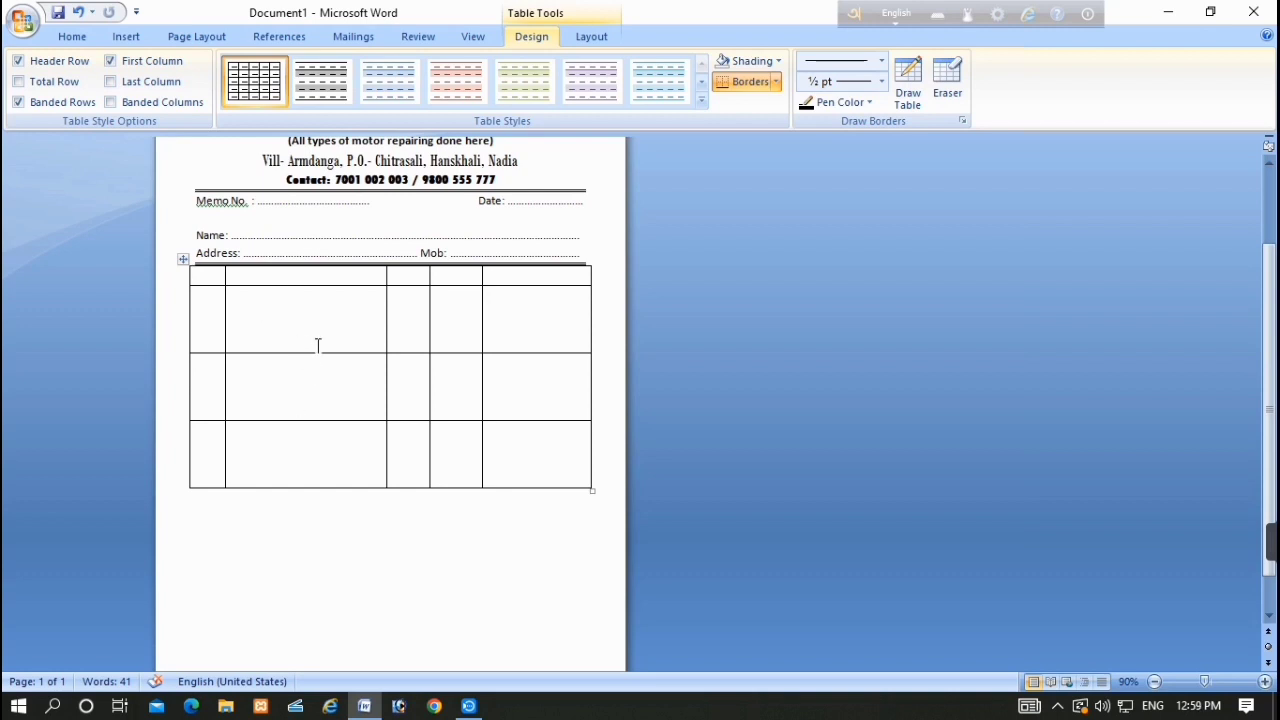
{"action": "left_click_drag", "start_coordinate": [316, 352], "coordinate": [312, 407]}
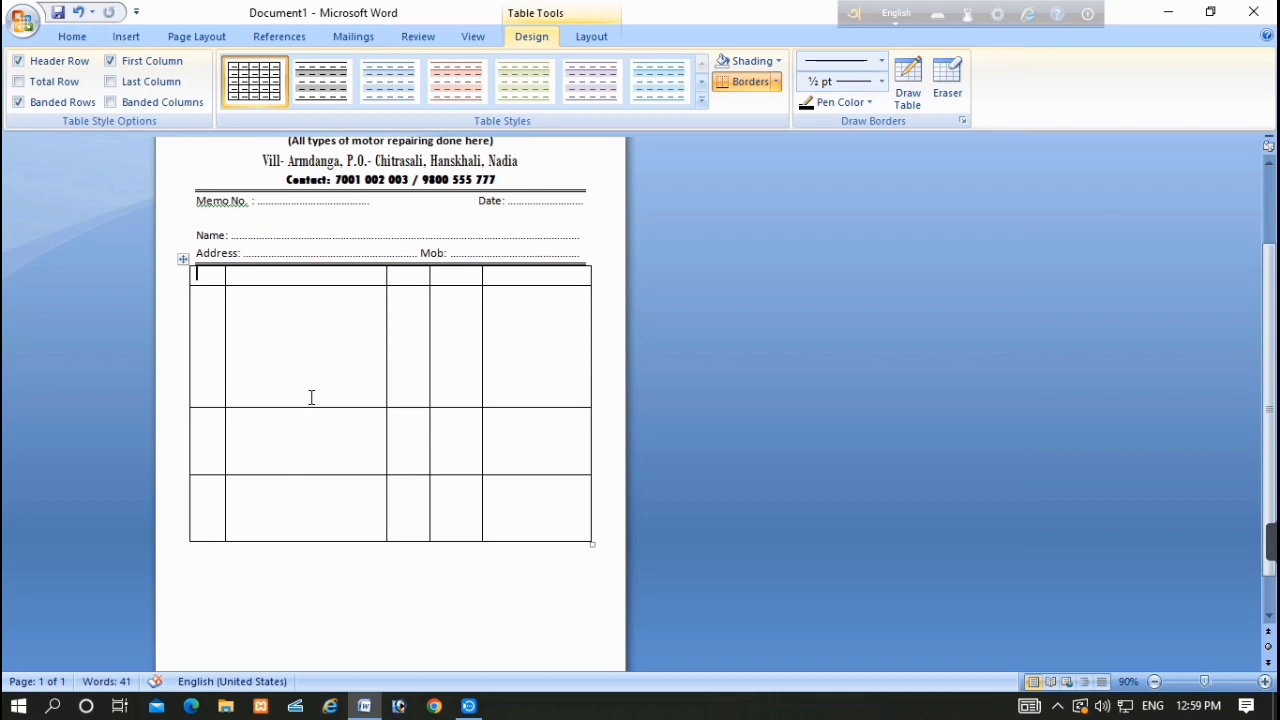
{"action": "left_click_drag", "start_coordinate": [309, 407], "coordinate": [314, 483]}
Step: Lengthen the item row and slim the last two rows until the table fits on page 1
{"action": "scroll", "coordinate": [312, 465], "scroll_direction": "down", "scroll_amount": 1}
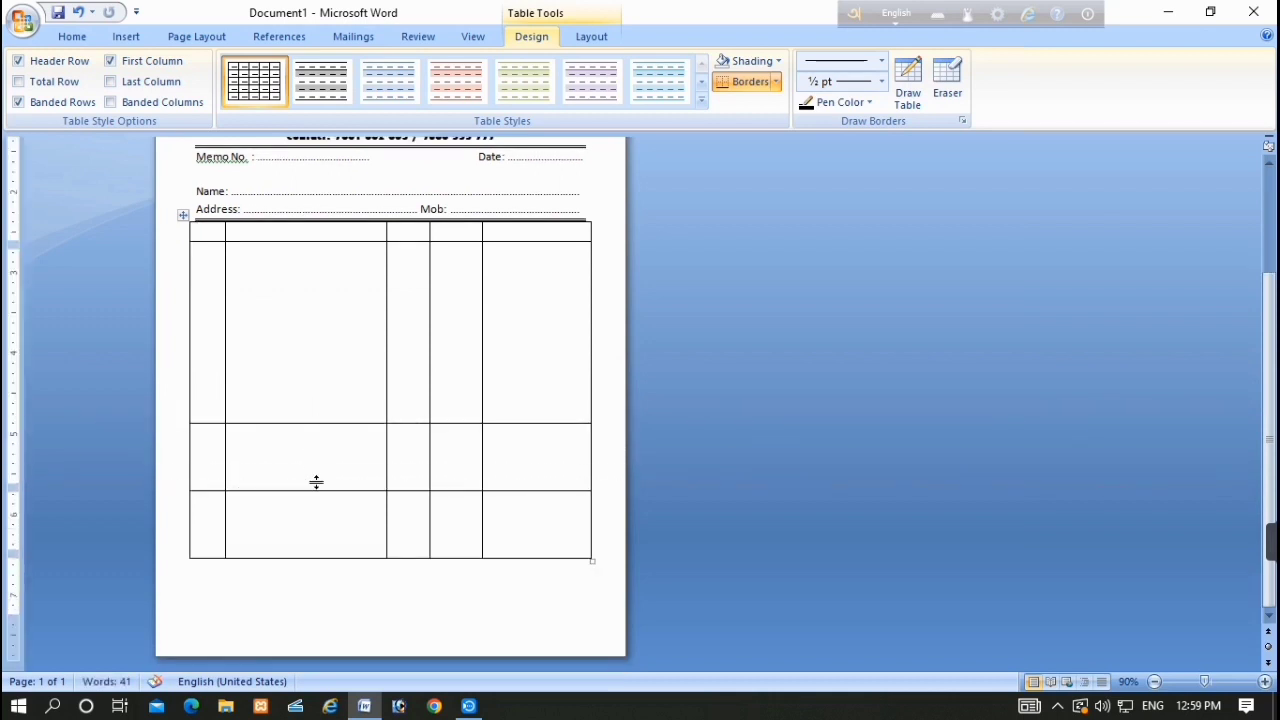
{"action": "scroll", "coordinate": [595, 455], "scroll_direction": "up", "scroll_amount": 3}
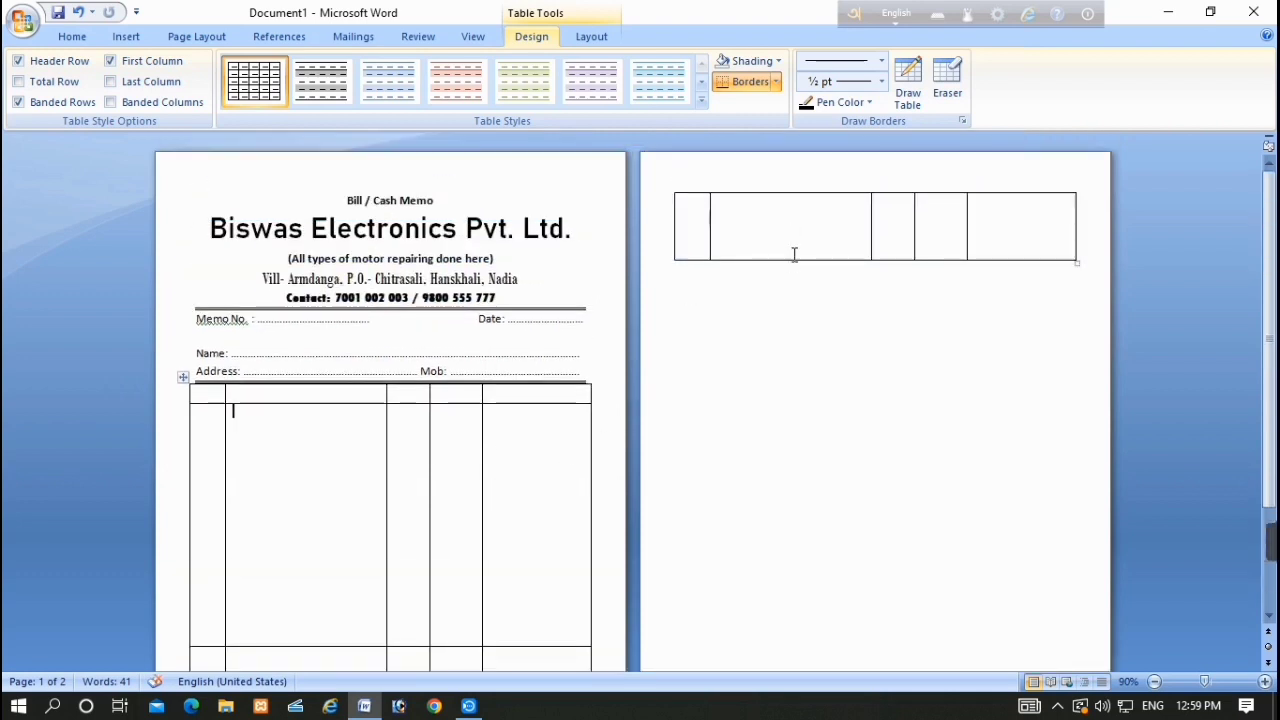
{"action": "left_click", "coordinate": [743, 270]}
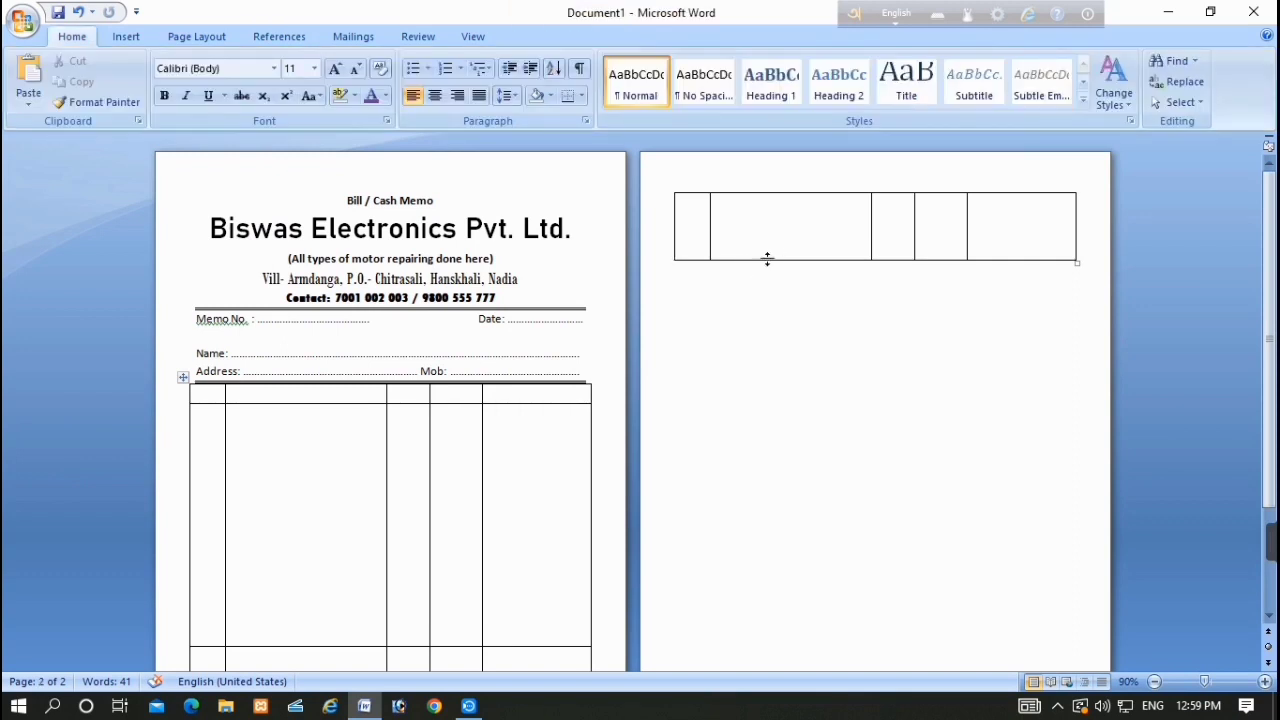
{"action": "left_click_drag", "start_coordinate": [767, 258], "coordinate": [766, 234]}
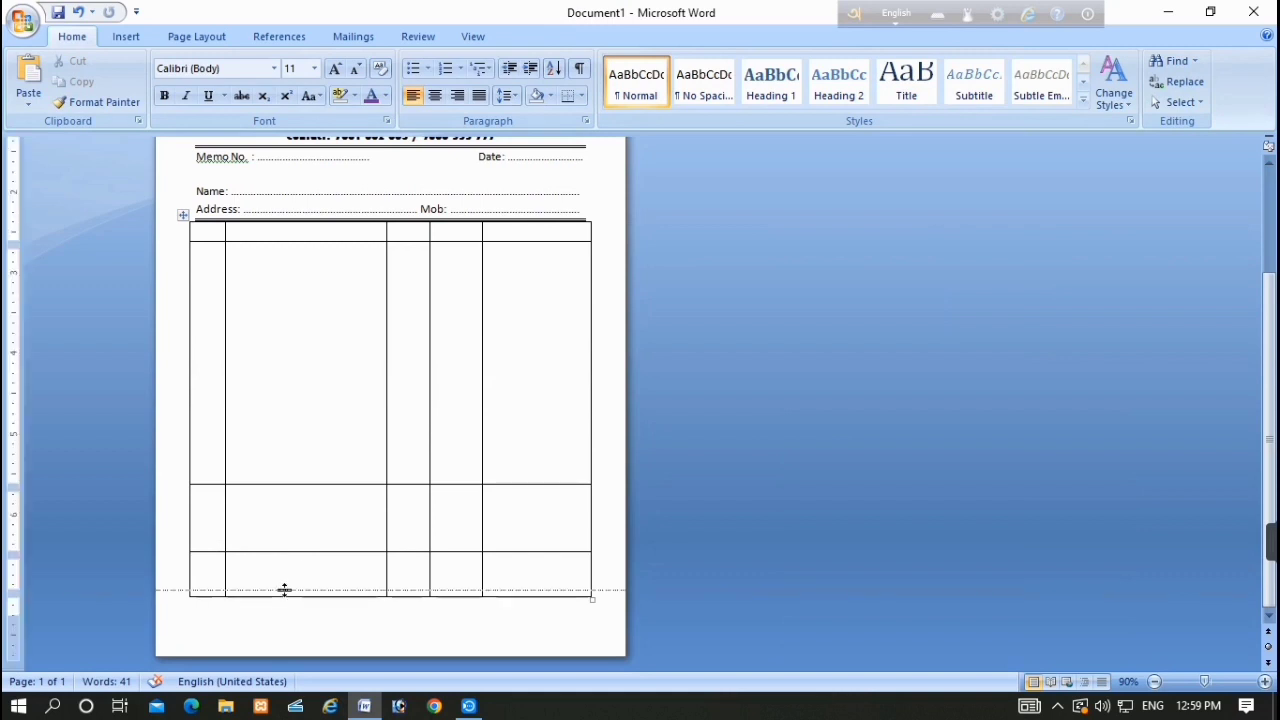
{"action": "left_click_drag", "start_coordinate": [284, 597], "coordinate": [286, 580]}
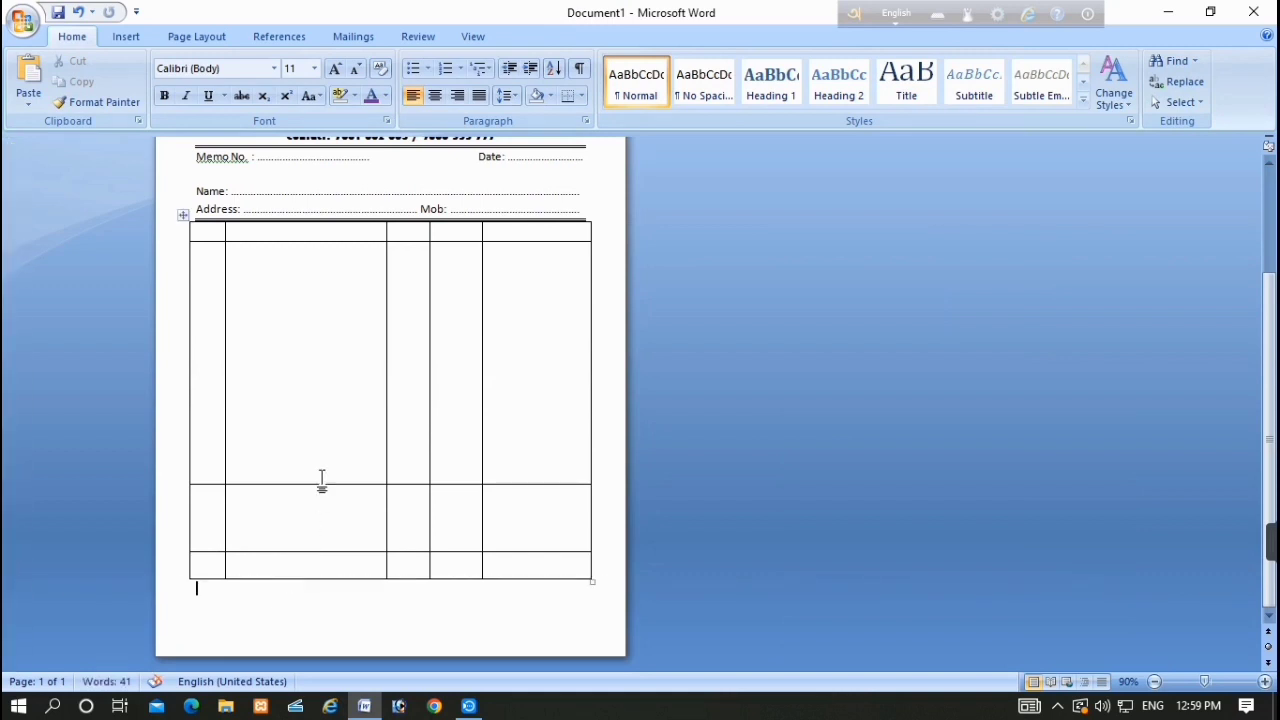
{"action": "left_click_drag", "start_coordinate": [314, 484], "coordinate": [312, 509]}
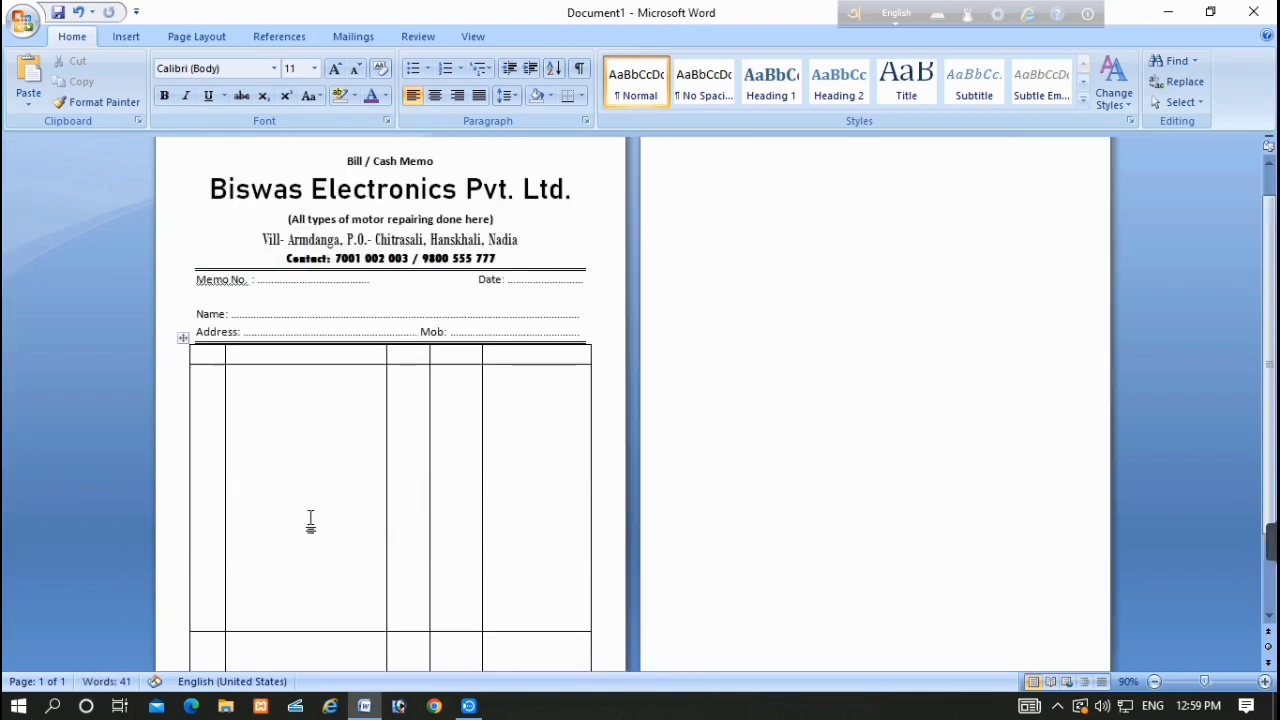
{"action": "left_click_drag", "start_coordinate": [316, 577], "coordinate": [314, 545]}
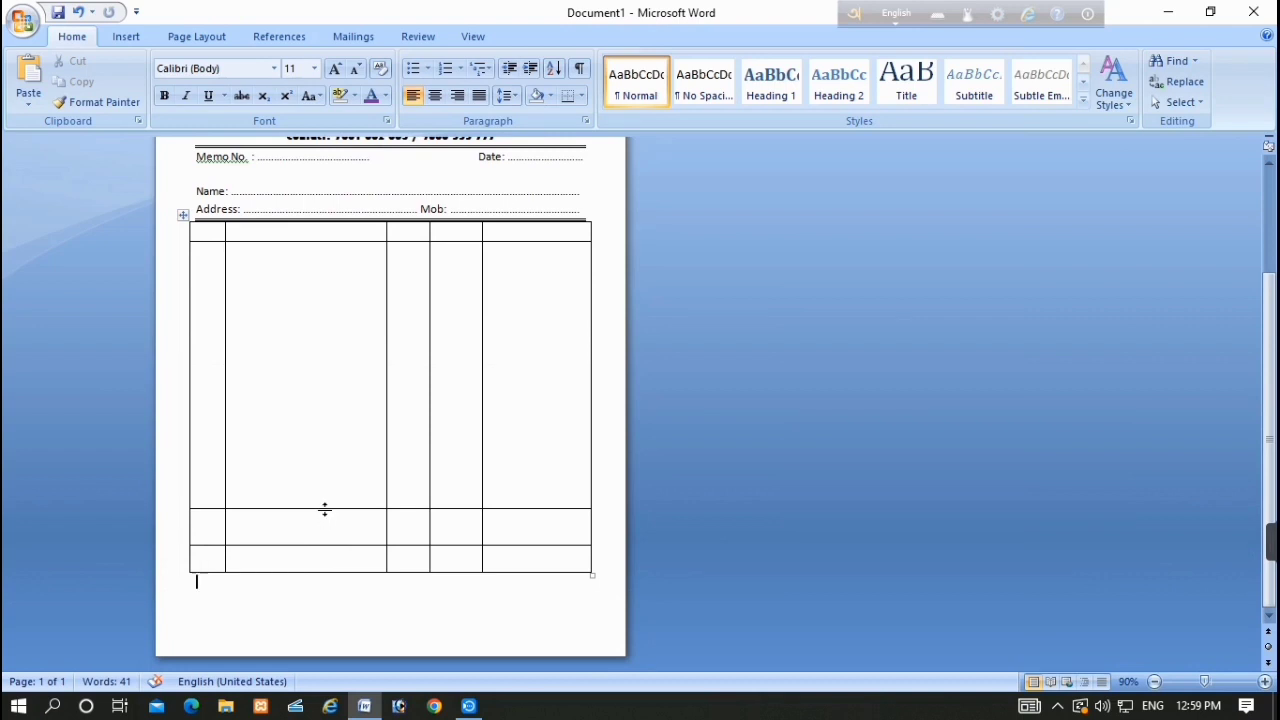
{"action": "left_click_drag", "start_coordinate": [324, 509], "coordinate": [323, 524]}
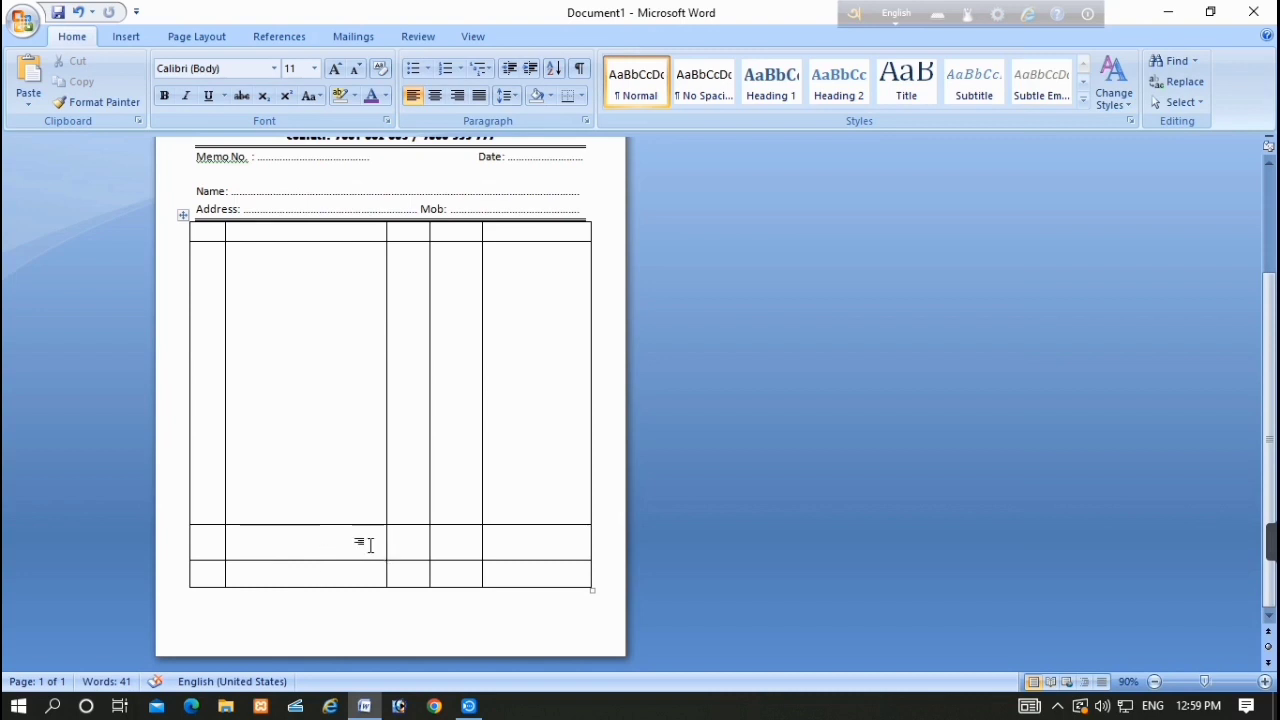
{"action": "left_click_drag", "start_coordinate": [334, 561], "coordinate": [334, 549]}
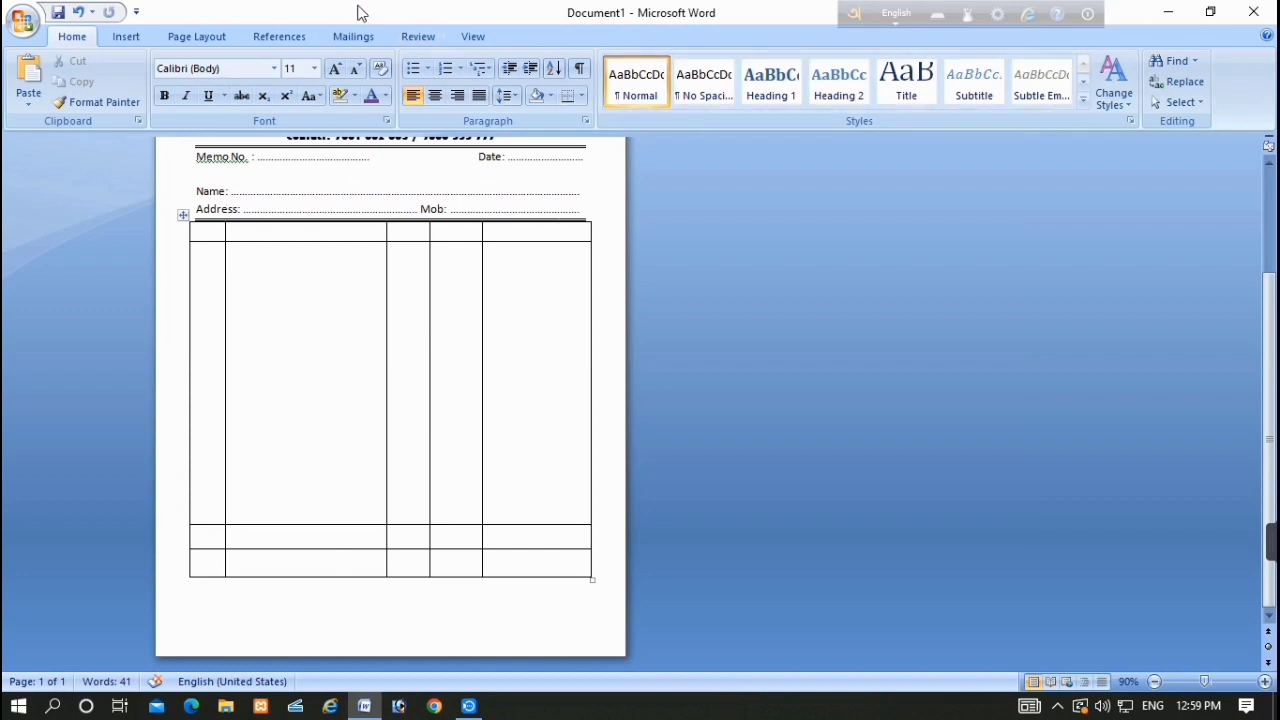
Step: Draw extra row lines across the lower Qty, Rate and Amount columns with Draw Table
{"action": "left_click", "coordinate": [509, 42]}
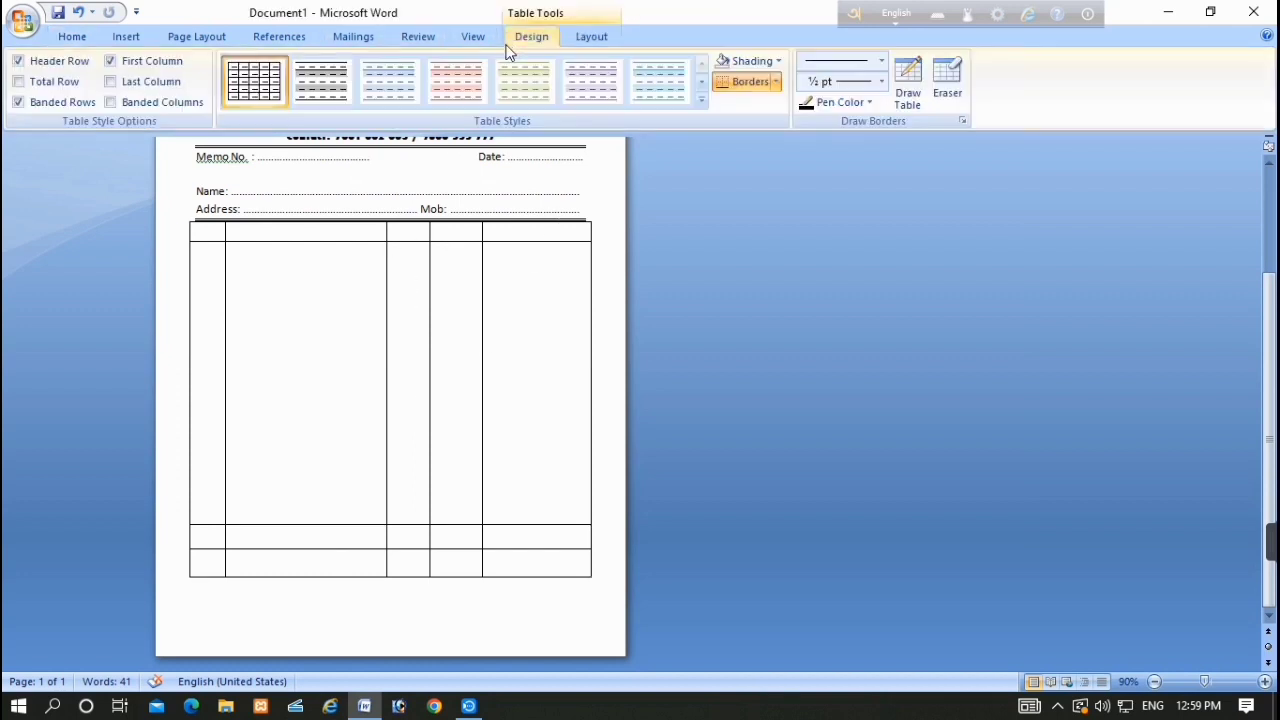
{"action": "left_click", "coordinate": [905, 88]}
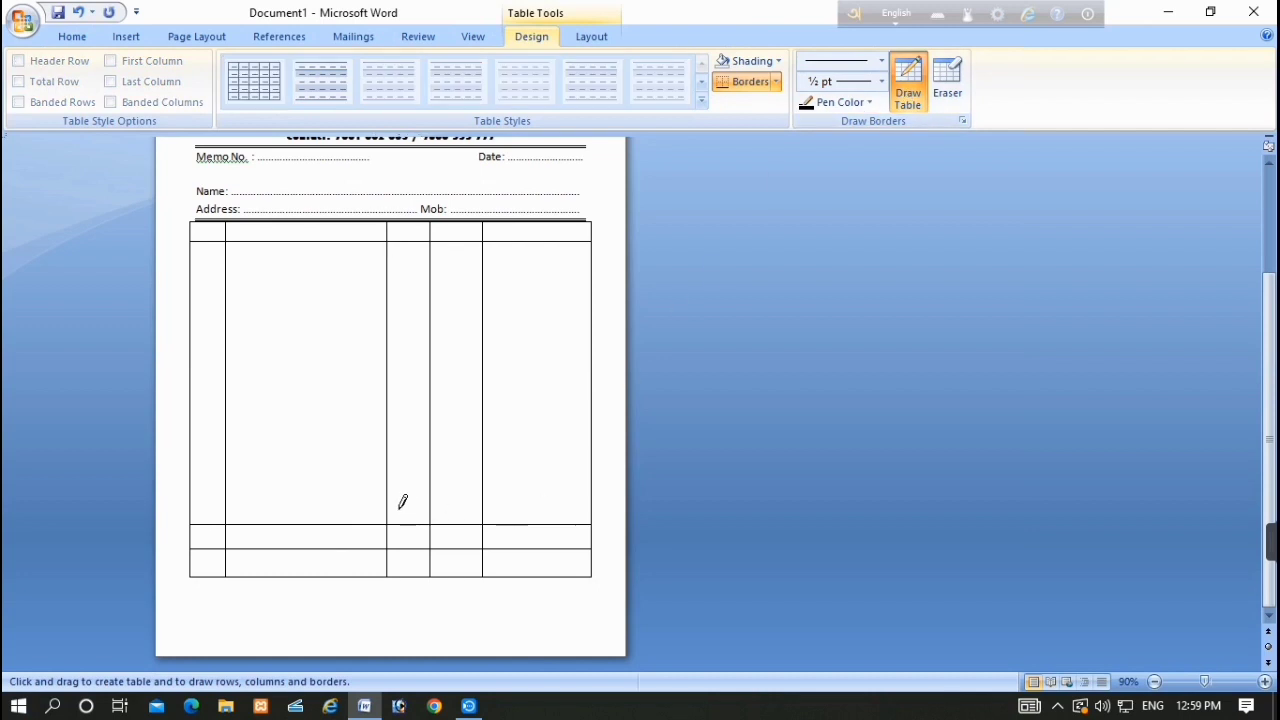
{"action": "left_click_drag", "start_coordinate": [390, 495], "coordinate": [514, 497]}
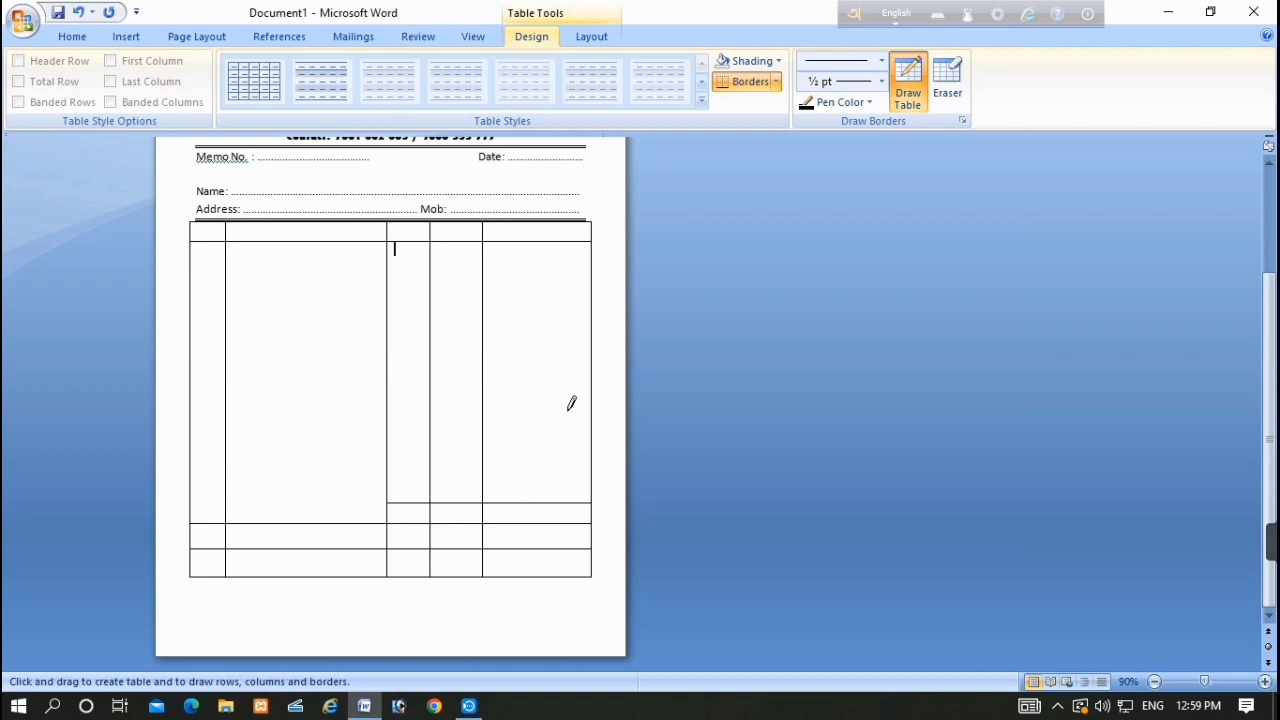
{"action": "left_click_drag", "start_coordinate": [392, 472], "coordinate": [466, 475]}
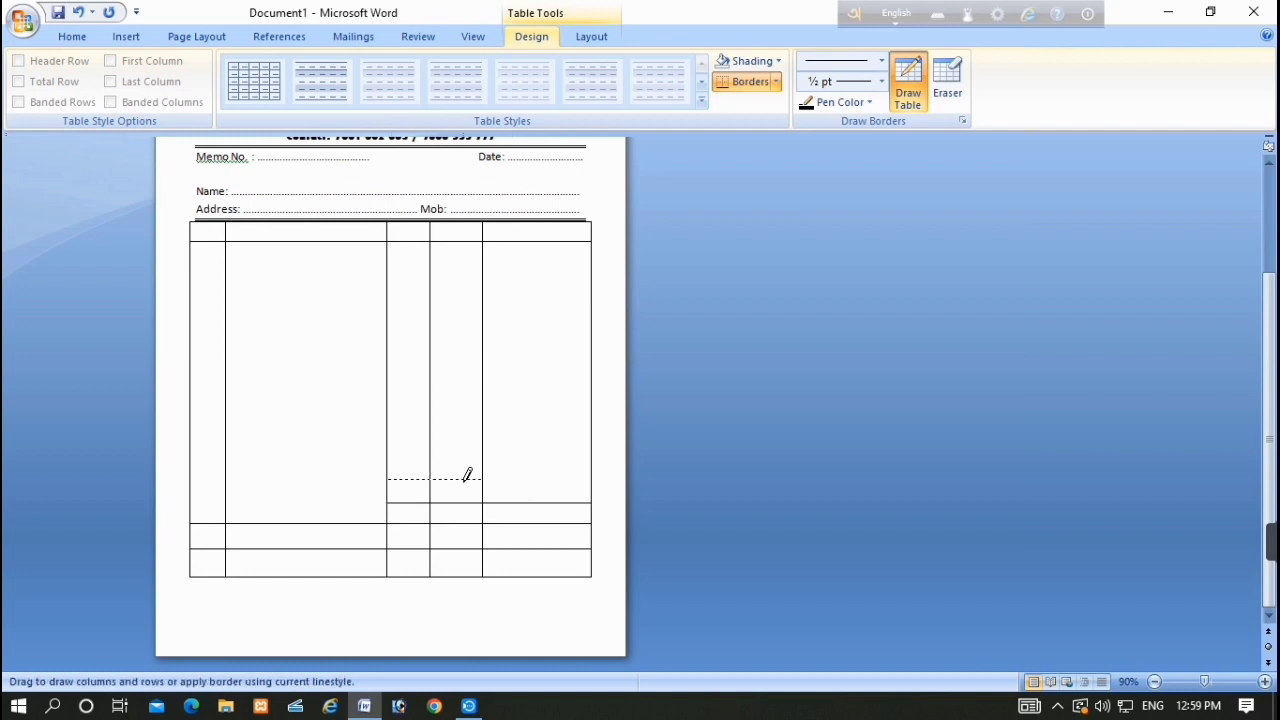
{"action": "left_click_drag", "start_coordinate": [563, 457], "coordinate": [563, 460]}
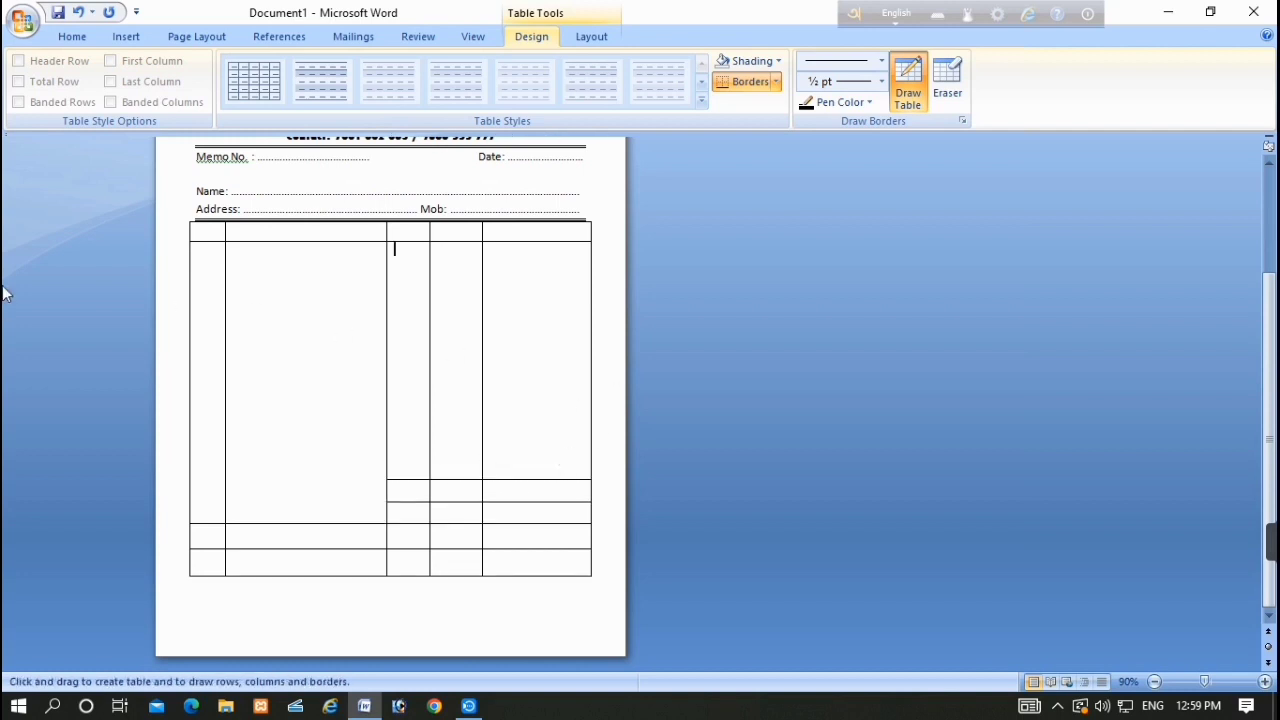
Step: Erase borders to merge Qty and Rate cells in the summary rows and make the bottom row one cell
{"action": "left_click", "coordinate": [964, 88]}
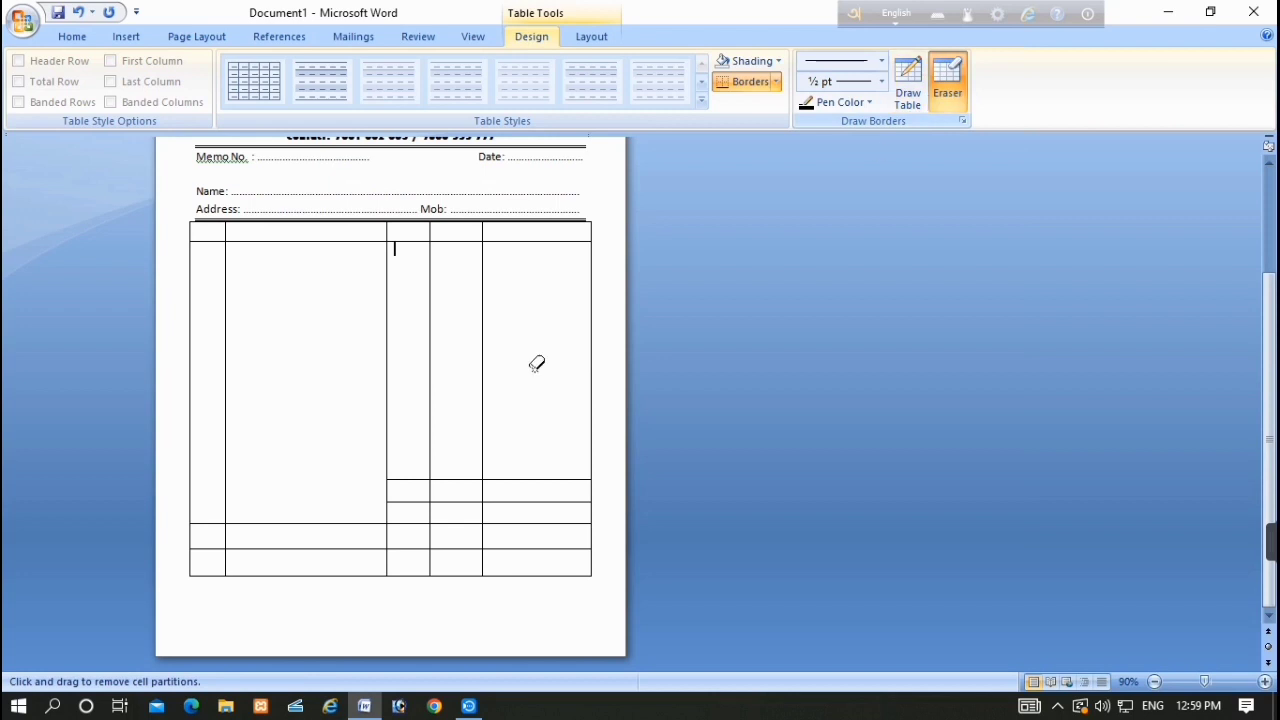
{"action": "left_click", "coordinate": [431, 490]}
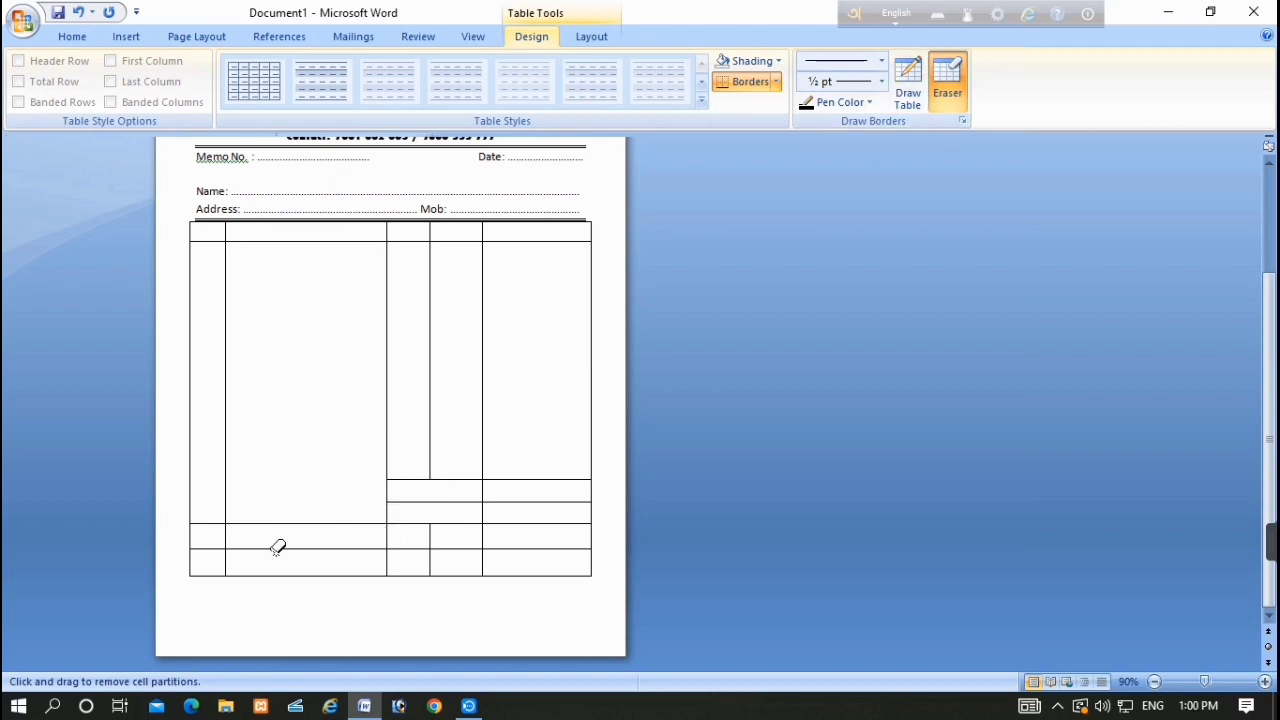
{"action": "left_click", "coordinate": [430, 535]}
{"action": "left_click", "coordinate": [303, 523]}
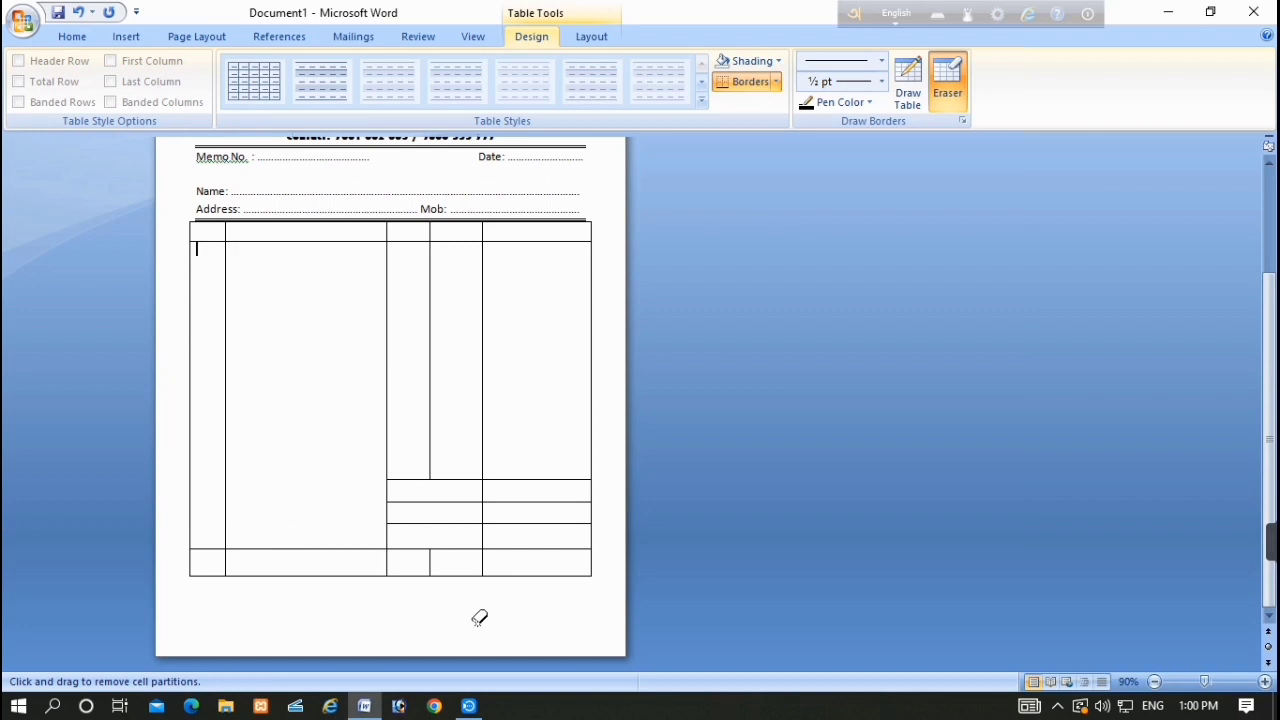
{"action": "left_click", "coordinate": [430, 563]}
{"action": "left_click", "coordinate": [387, 562]}
{"action": "left_click", "coordinate": [482, 562]}
Step: Type the column headings Sl., Particulars, Qty, Rate and Amount into the table's header row
{"action": "left_click", "coordinate": [963, 95]}
{"action": "scroll", "coordinate": [341, 366], "scroll_direction": "up", "scroll_amount": 2}
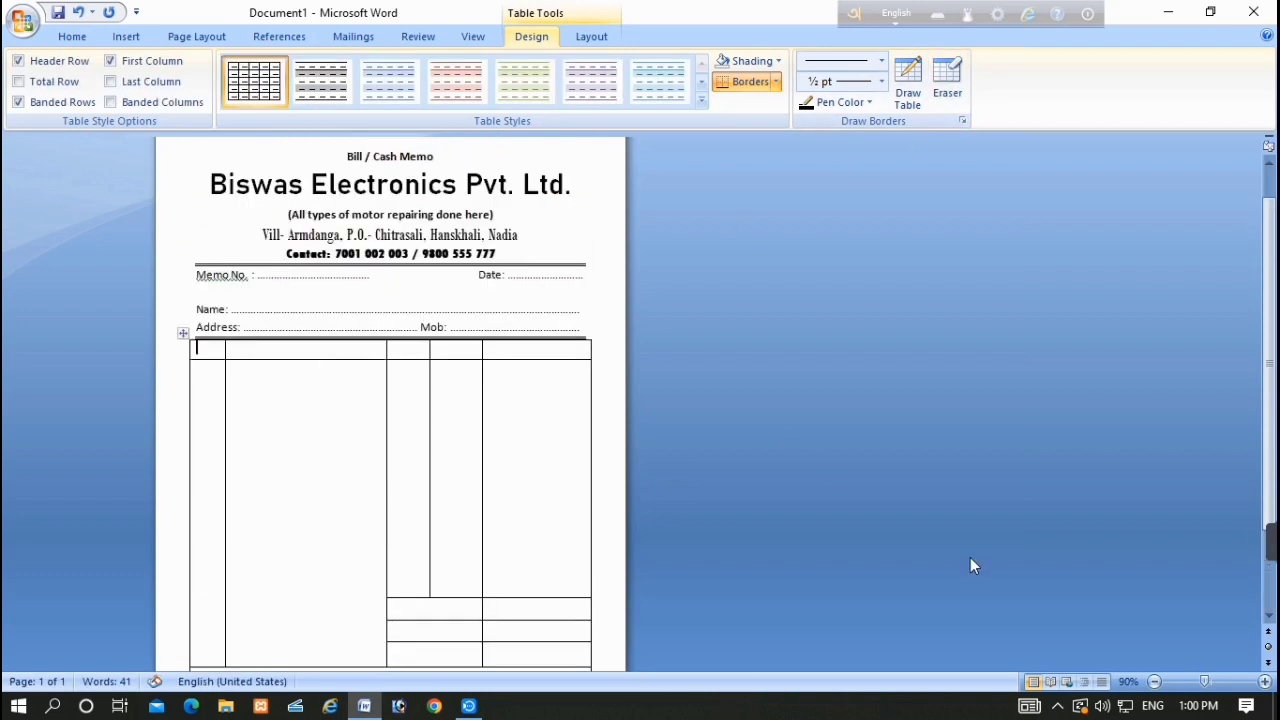
{"action": "type", "text": "Sl"}
{"action": "type", "text": "."}
{"action": "key", "text": "Tab"}
{"action": "type", "text": "Part"}
{"action": "type", "text": "iculars "}
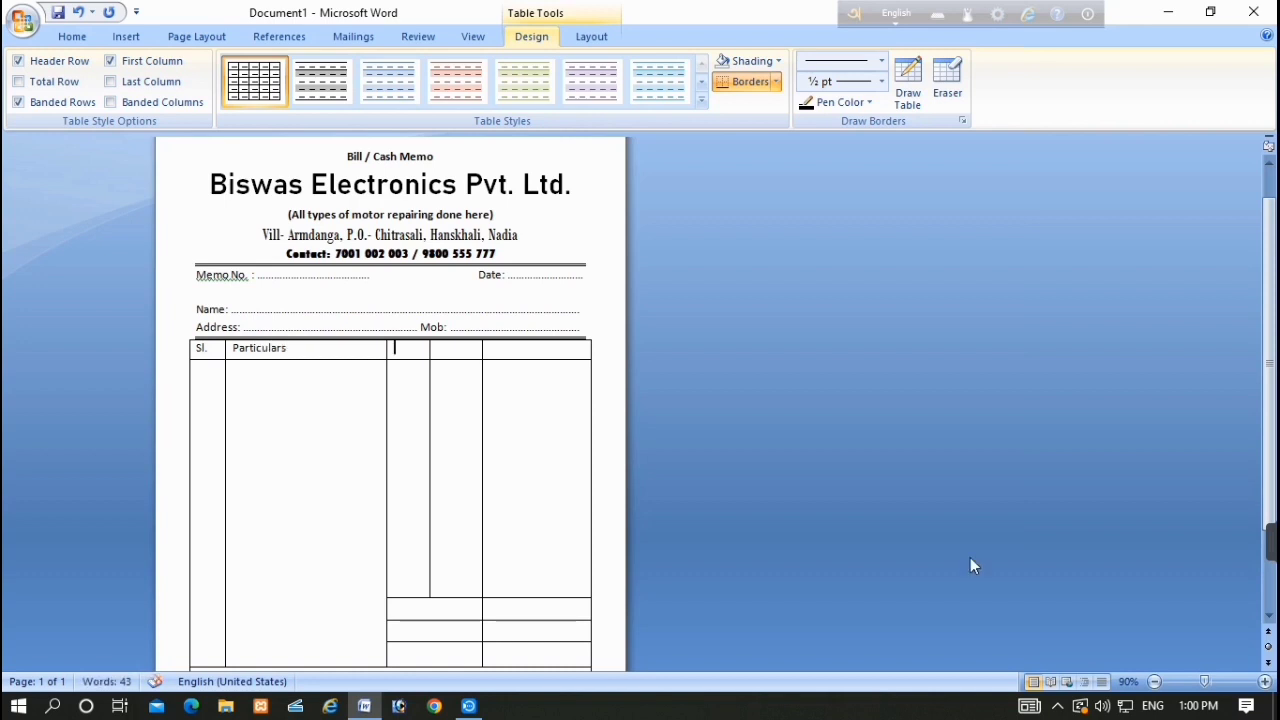
{"action": "type", "text": "Q"}
{"action": "type", "text": "ty"}
{"action": "key", "text": "Tab"}
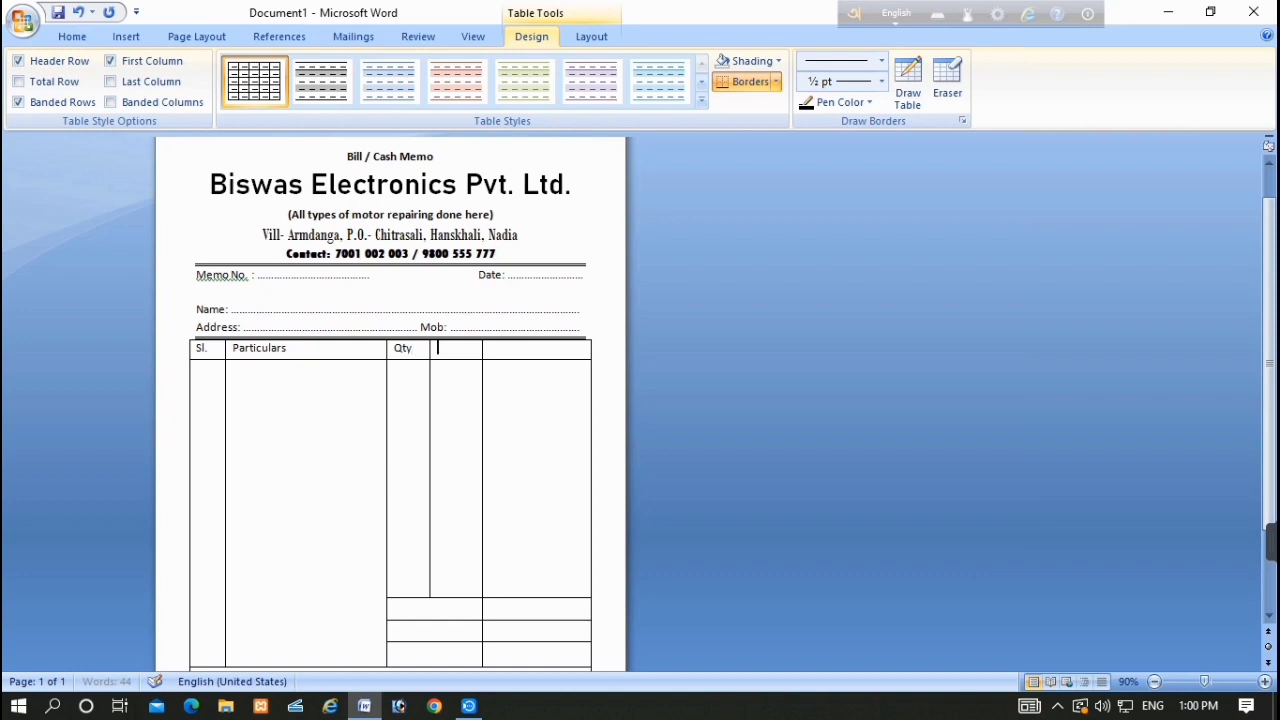
{"action": "type", "text": "Rayt"}
{"action": "key", "text": "BackSpace"}
{"action": "key", "text": "BackSpace"}
{"action": "type", "text": "te"}
{"action": "key", "text": "Tab"}
{"action": "type", "text": "A"}
{"action": "type", "text": "m"}
{"action": "key", "text": "Tab"}
Step: Label the lower cells Total and Discount, and the full-width bottom row 'In word :'
{"action": "scroll", "coordinate": [982, 574], "scroll_direction": "down", "scroll_amount": 2}
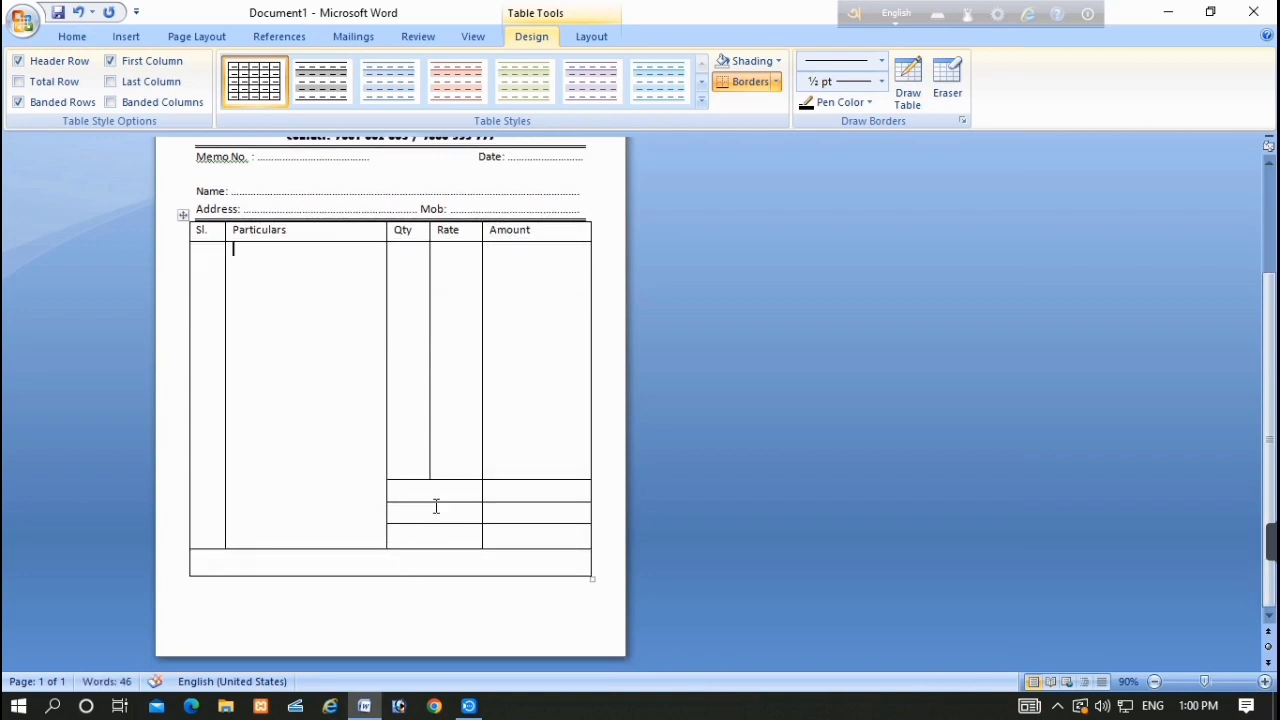
{"action": "type", "text": "To"}
{"action": "type", "text": "tal"}
{"action": "left_click", "coordinate": [197, 250]}
{"action": "key", "text": "Tab"}
{"action": "key", "text": "Tab"}
{"action": "key", "text": "Tab"}
{"action": "type", "text": "Dis"}
{"action": "type", "text": "c"}
{"action": "left_click", "coordinate": [490, 510]}
{"action": "type", "text": "Total"}
{"action": "key", "text": "Tab"}
{"action": "key", "text": "Tab"}
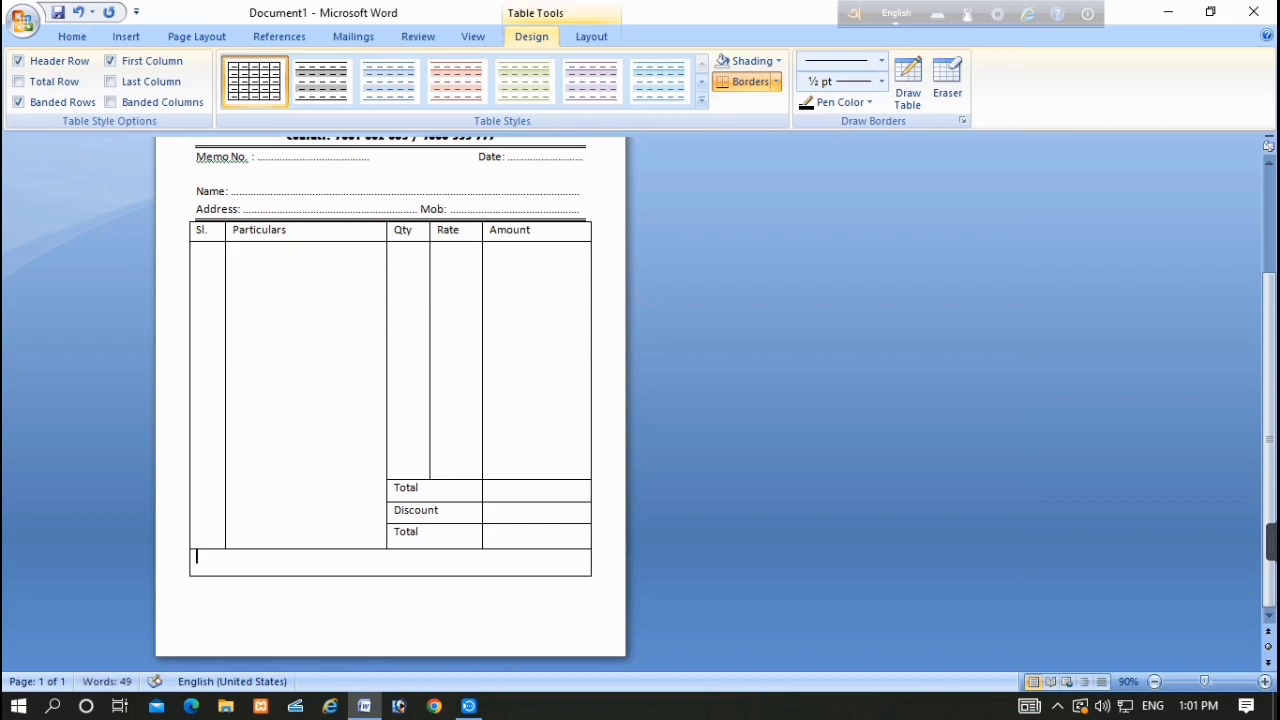
{"action": "type", "text": "In w"}
{"action": "type", "text": "ord"}
{"action": "type", "text": " :"}
Step: Draw a rectangle below the right side of the table
{"action": "left_click", "coordinate": [491, 612]}
{"action": "scroll", "coordinate": [530, 600], "scroll_direction": "up", "scroll_amount": 3}
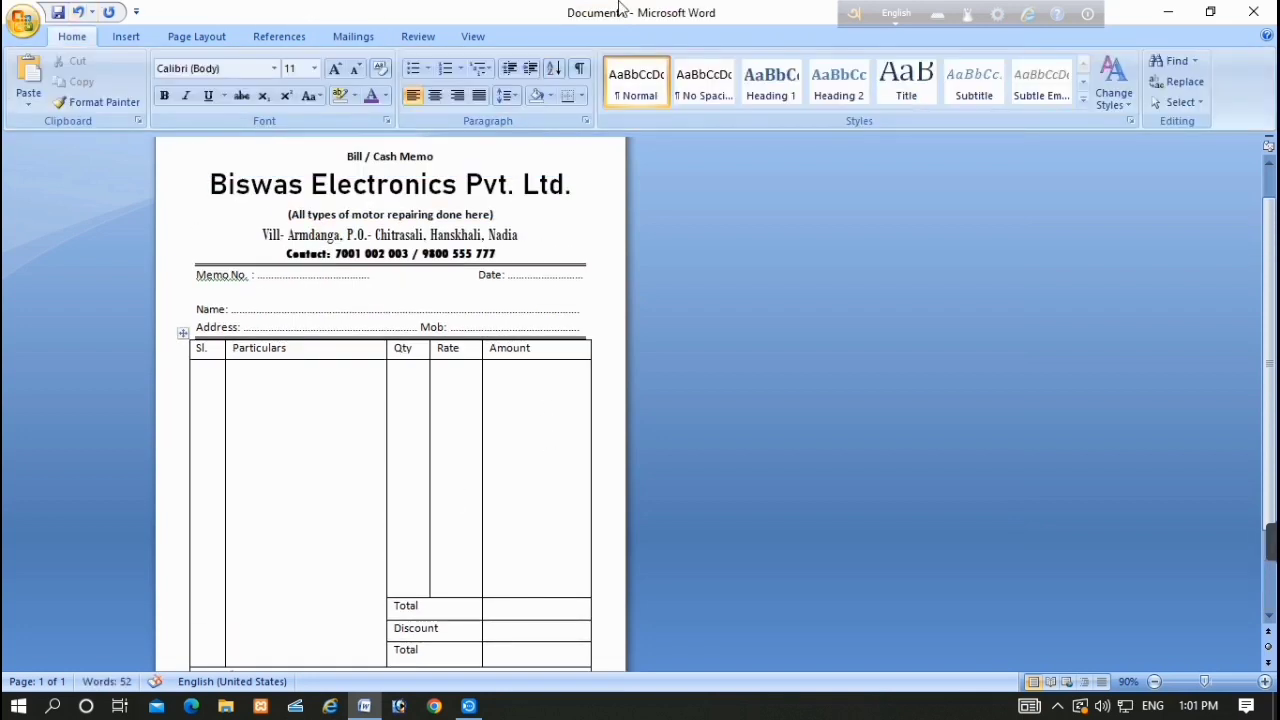
{"action": "left_click", "coordinate": [128, 37]}
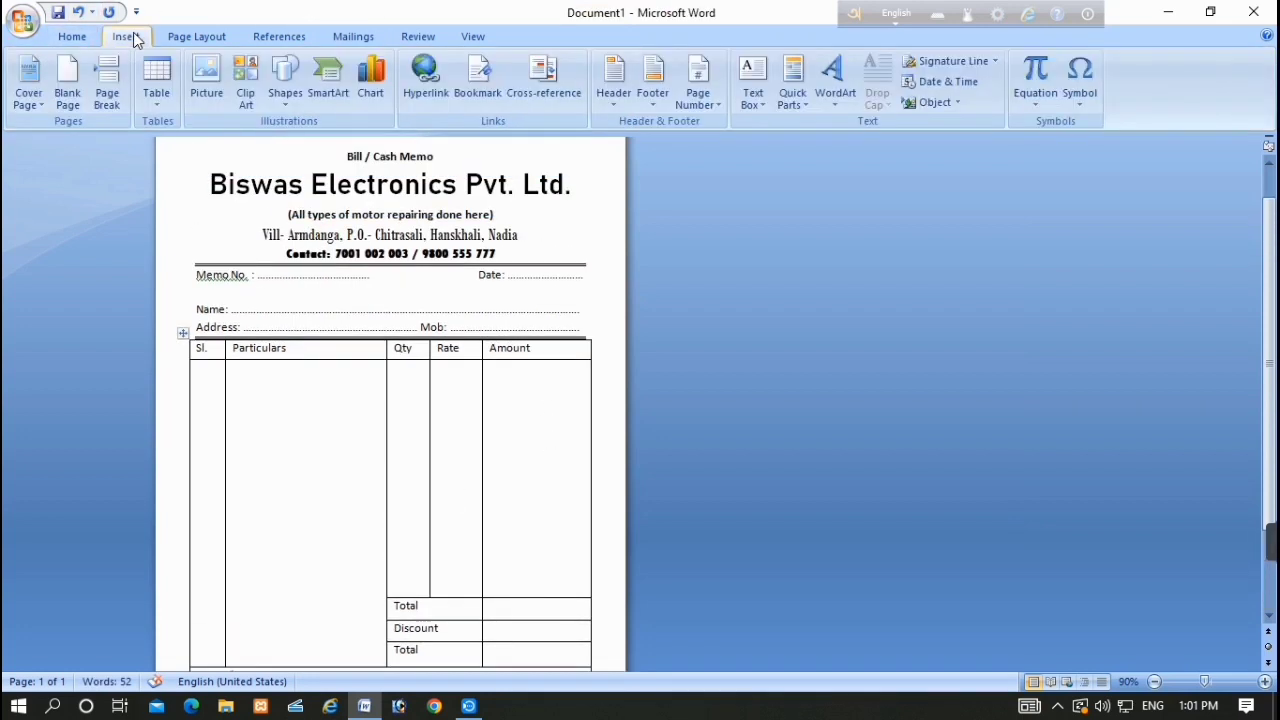
{"action": "left_click", "coordinate": [285, 85]}
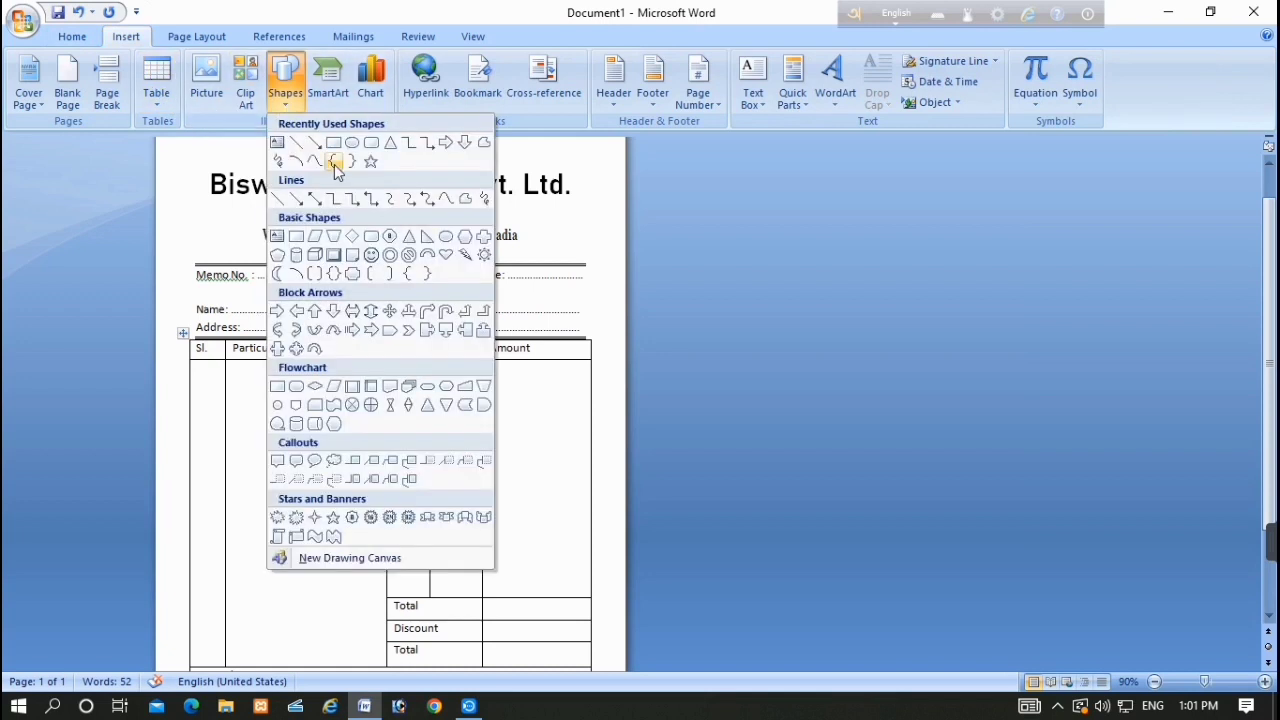
{"action": "left_click", "coordinate": [330, 140]}
{"action": "scroll", "coordinate": [646, 584], "scroll_direction": "down", "scroll_amount": 3}
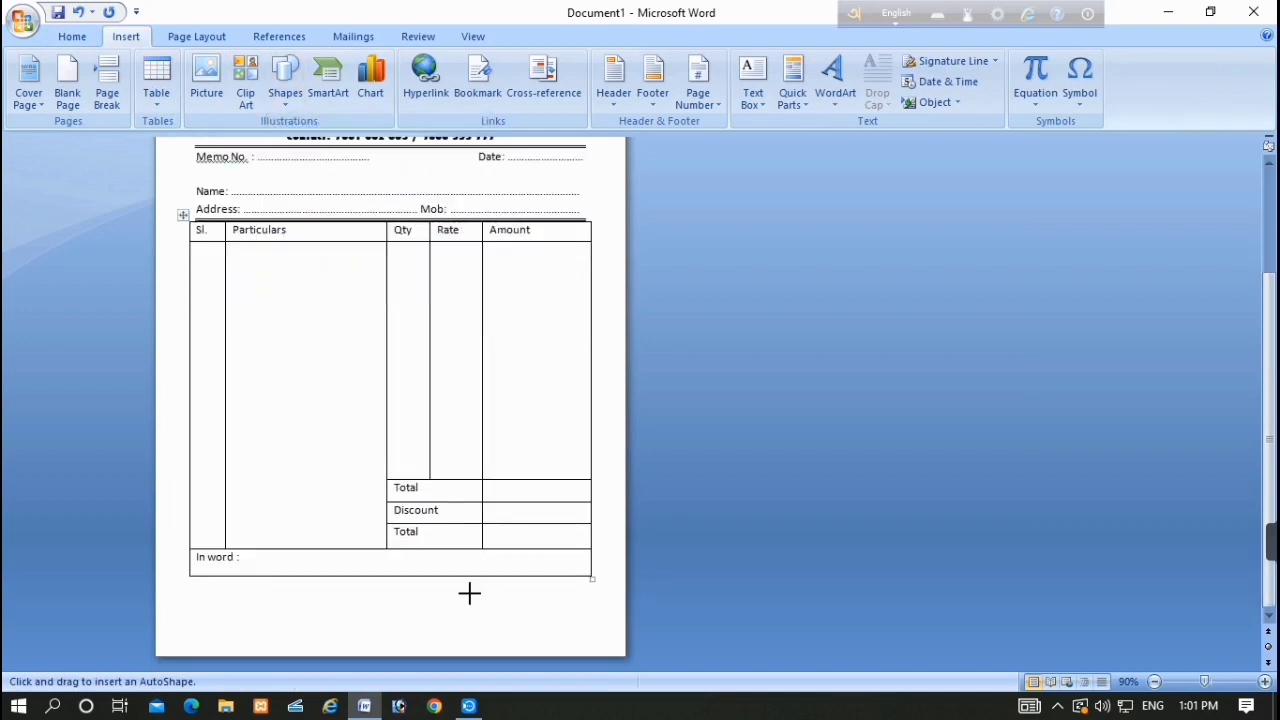
{"action": "left_click_drag", "start_coordinate": [442, 590], "coordinate": [590, 622]}
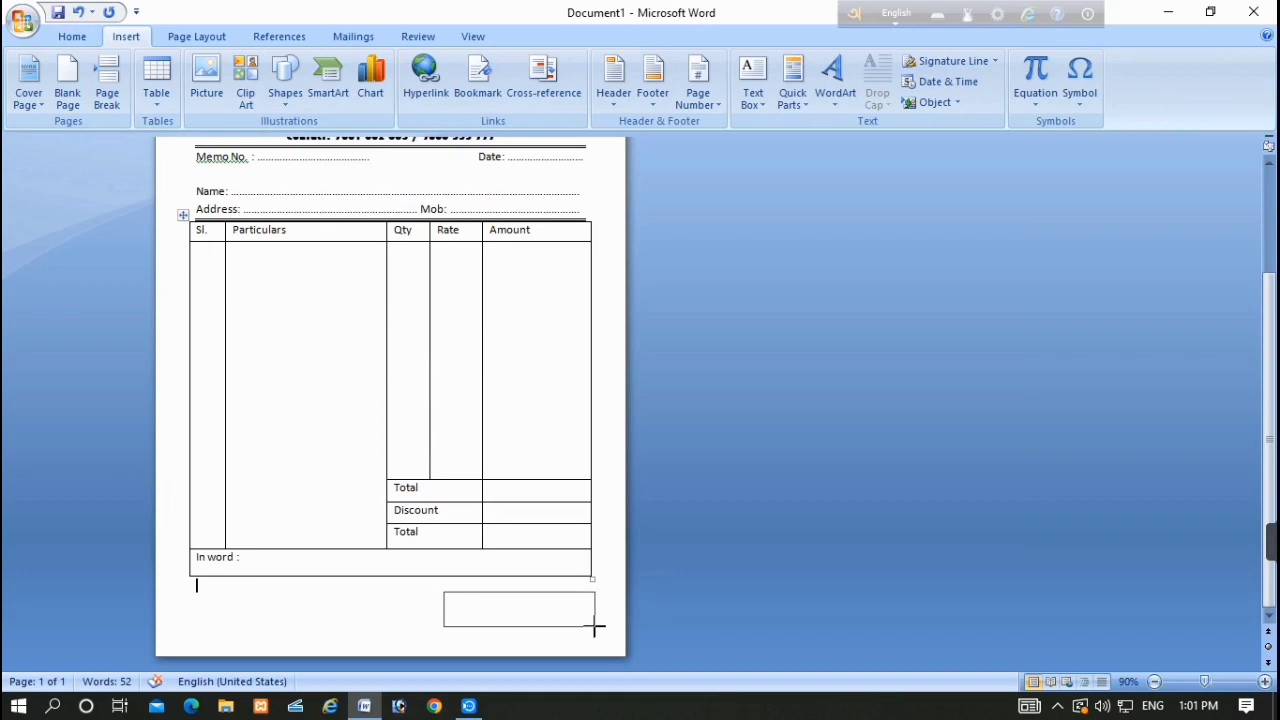
Step: Add the text 'Signature' to the rectangle, bold and centred
{"action": "right_click", "coordinate": [516, 594]}
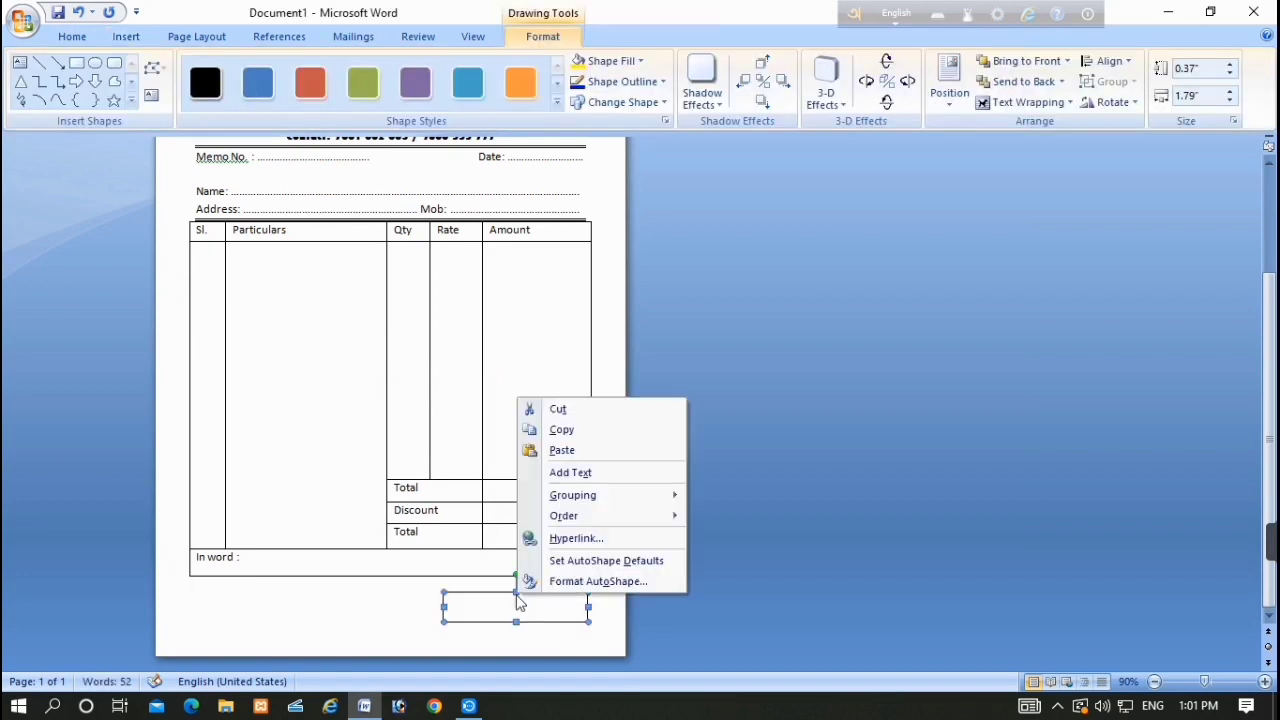
{"action": "mouse_move", "coordinate": [586, 493]}
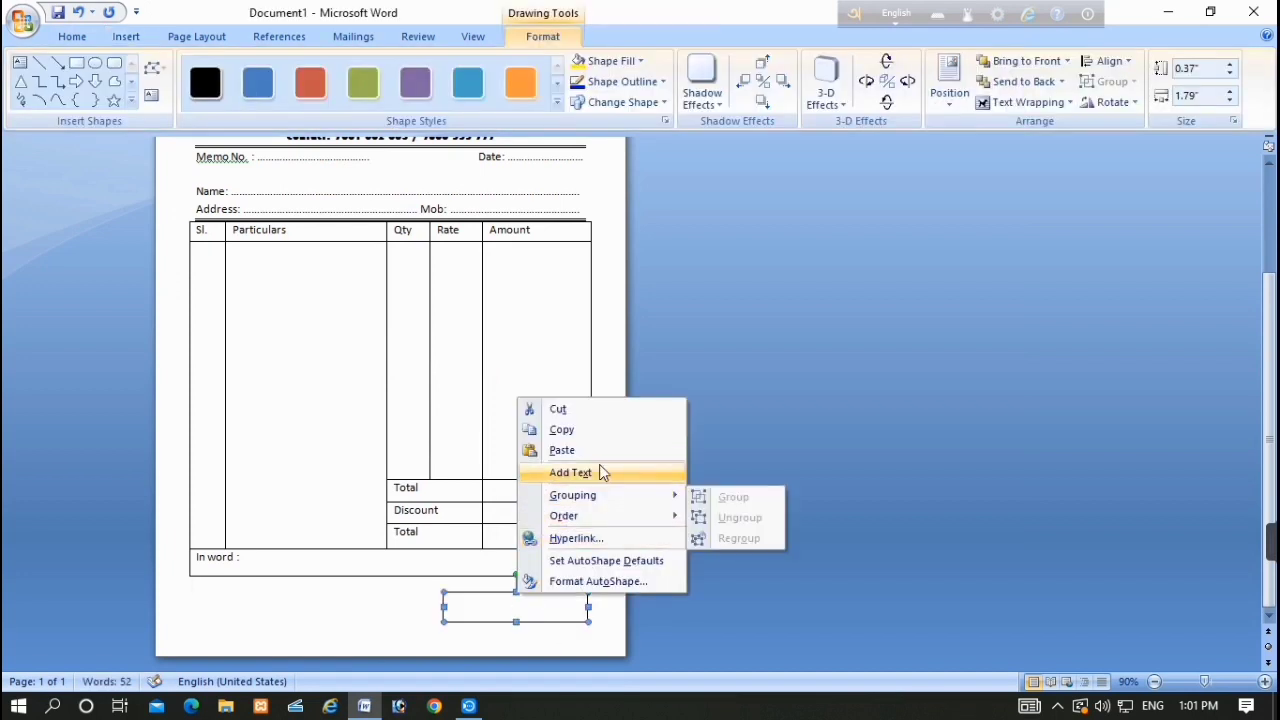
{"action": "left_click", "coordinate": [598, 472]}
{"action": "type", "text": "S"}
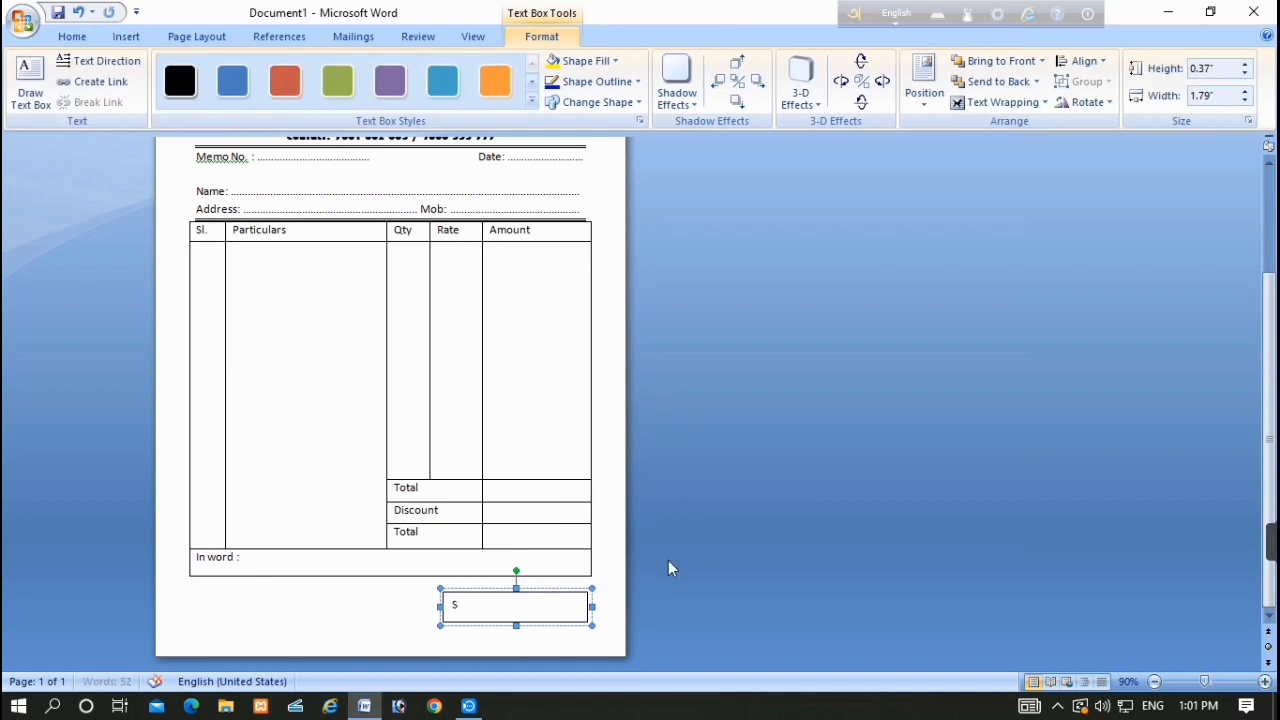
{"action": "type", "text": "ignatur"}
{"action": "type", "text": "e"}
{"action": "left_click_drag", "start_coordinate": [501, 605], "coordinate": [450, 605]}
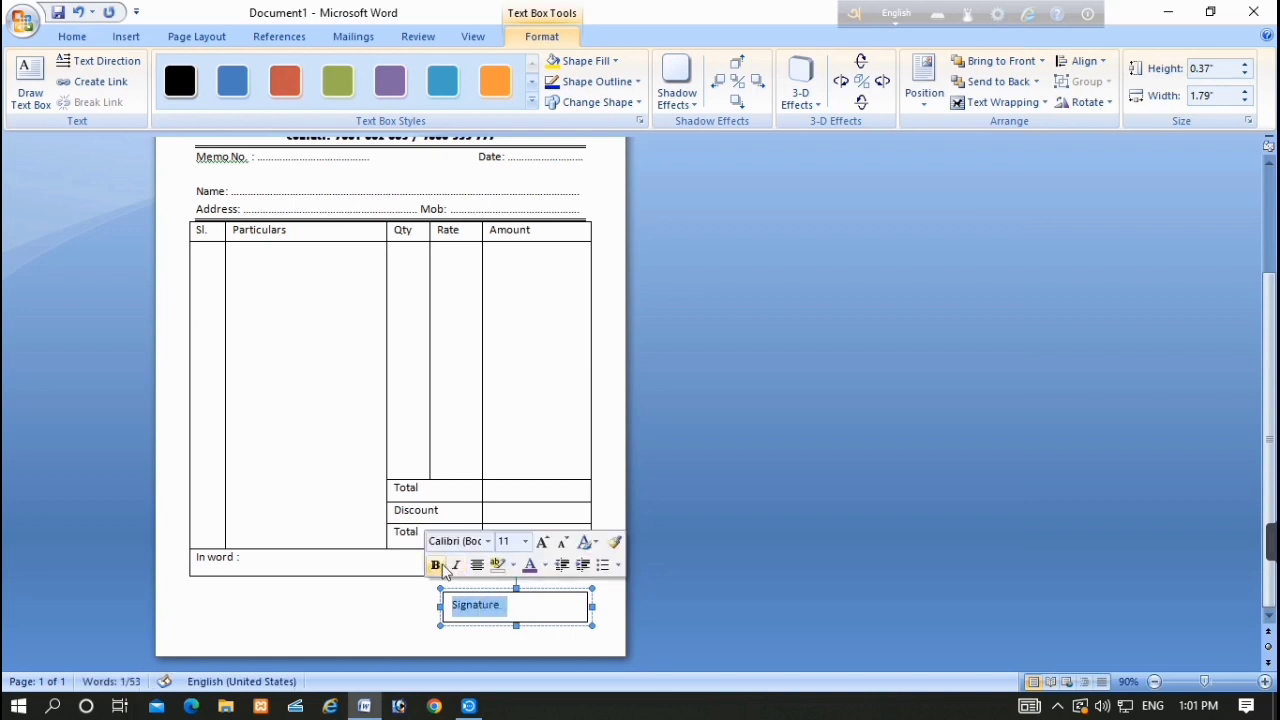
{"action": "left_click", "coordinate": [437, 565]}
{"action": "left_click", "coordinate": [477, 565]}
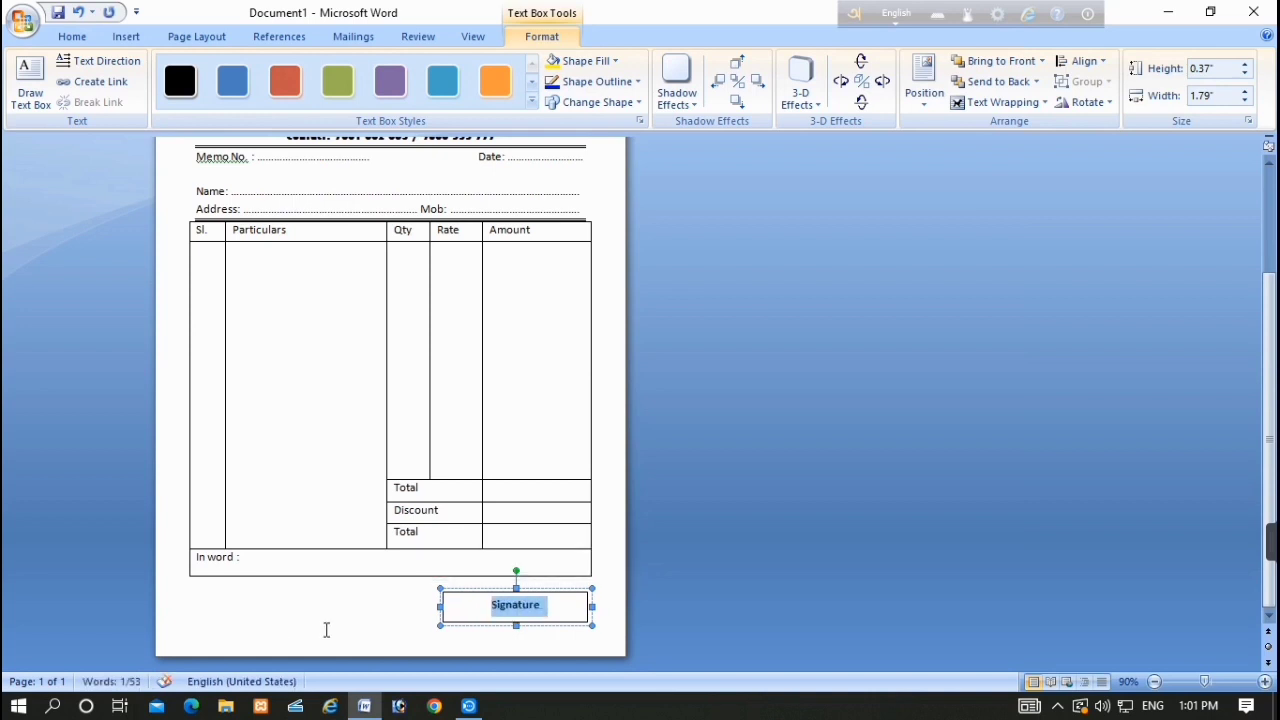
{"action": "left_click", "coordinate": [326, 630]}
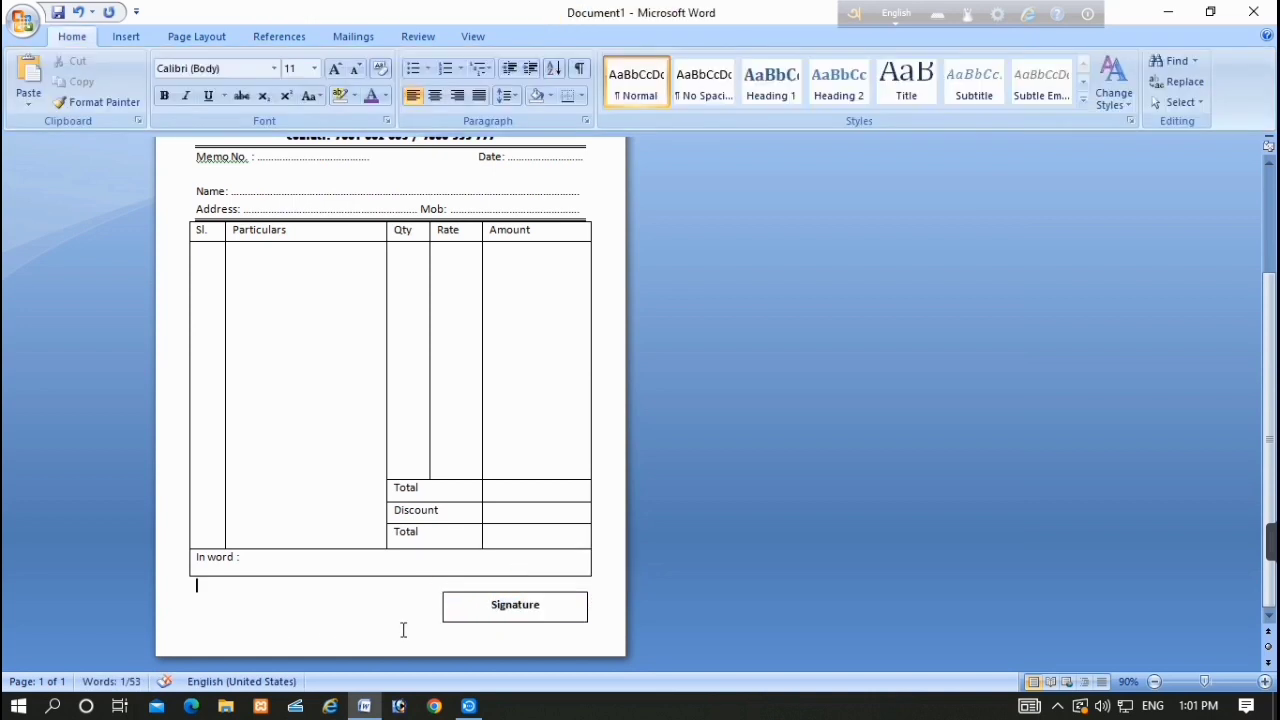
Step: Set the Signature box to No Outline and No Fill
{"action": "left_click", "coordinate": [464, 622]}
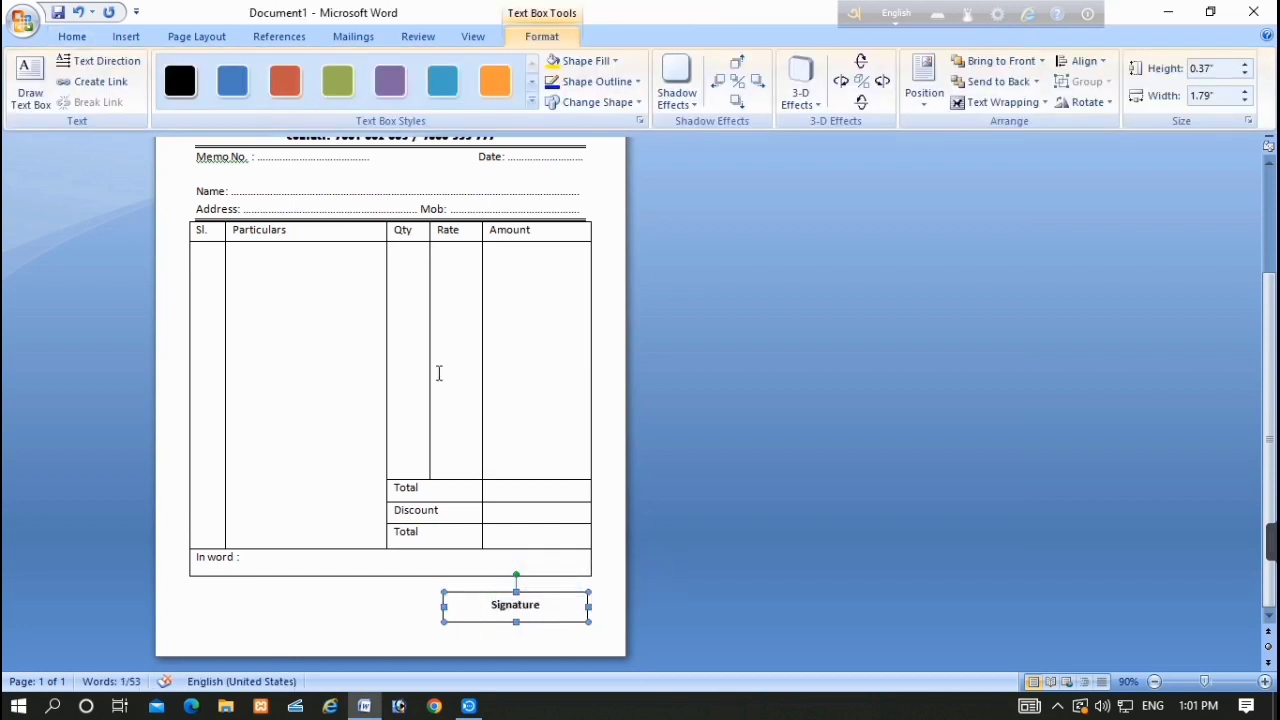
{"action": "left_click", "coordinate": [608, 82]}
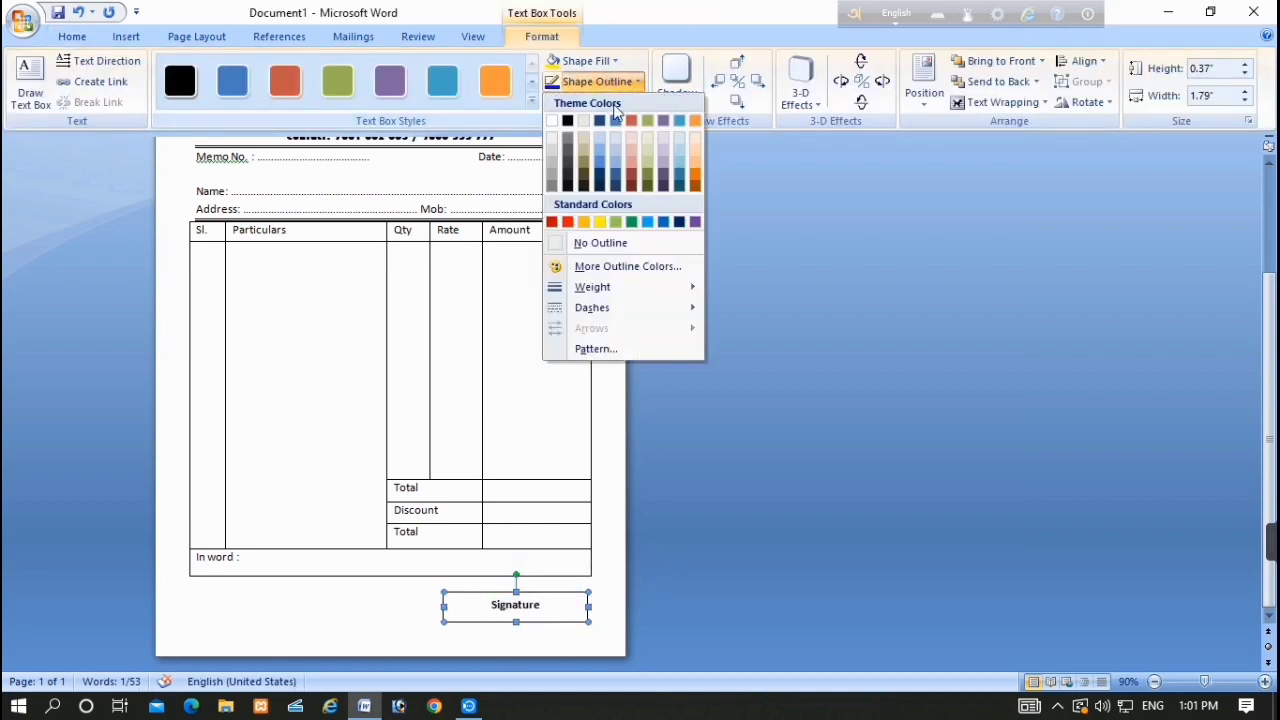
{"action": "left_click", "coordinate": [606, 250]}
{"action": "left_click", "coordinate": [603, 60]}
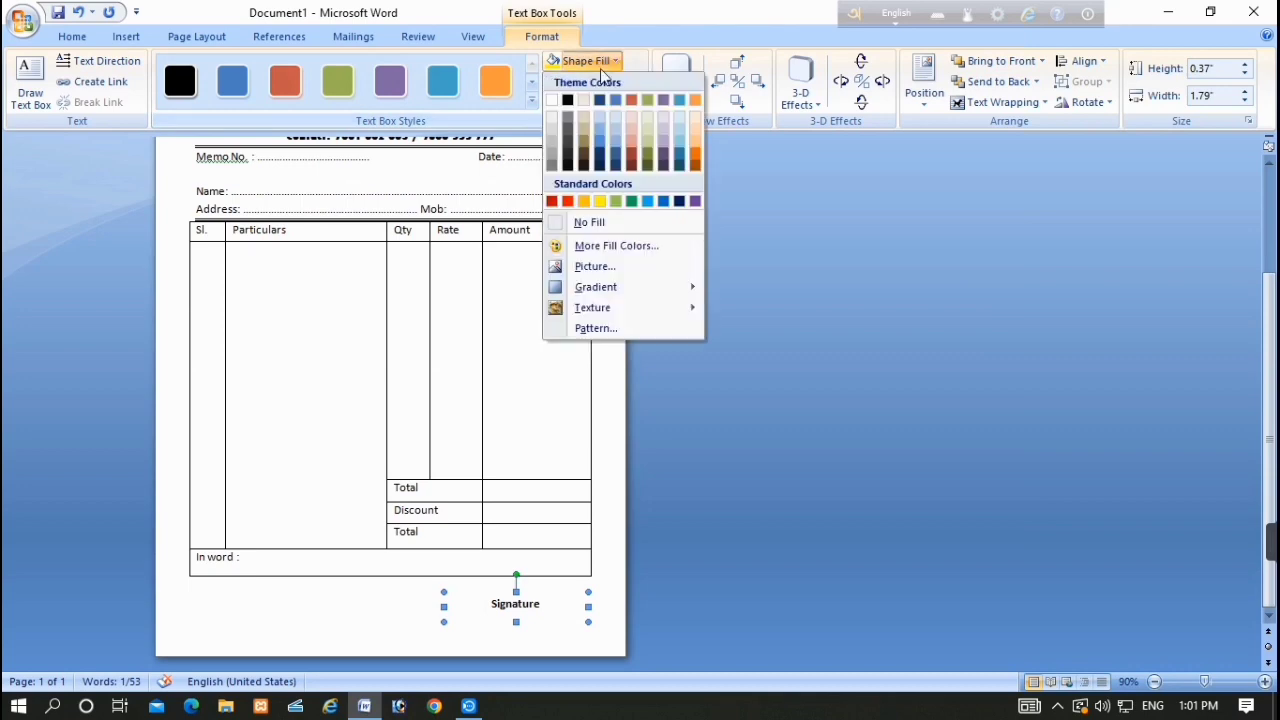
{"action": "left_click", "coordinate": [589, 222]}
{"action": "left_click", "coordinate": [403, 617]}
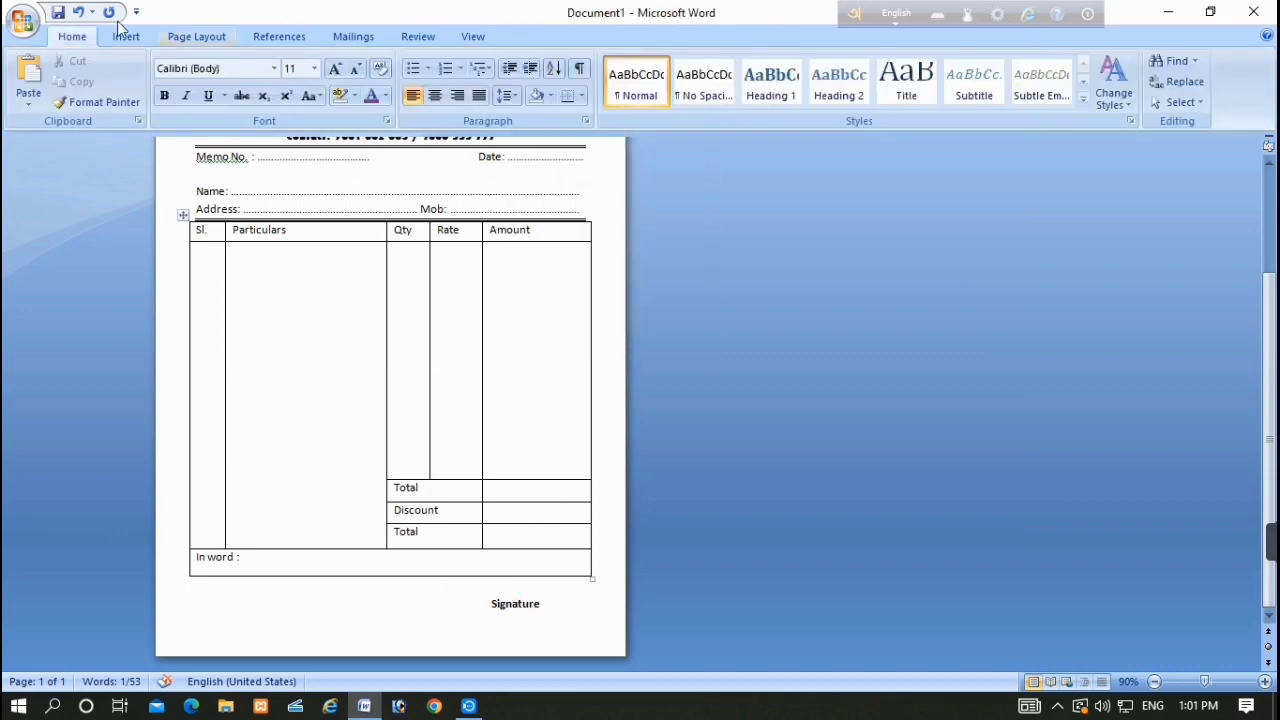
Step: Draw a horizontal signature line above 'Signature', nudging both into position
{"action": "left_click", "coordinate": [120, 38]}
{"action": "left_click", "coordinate": [285, 85]}
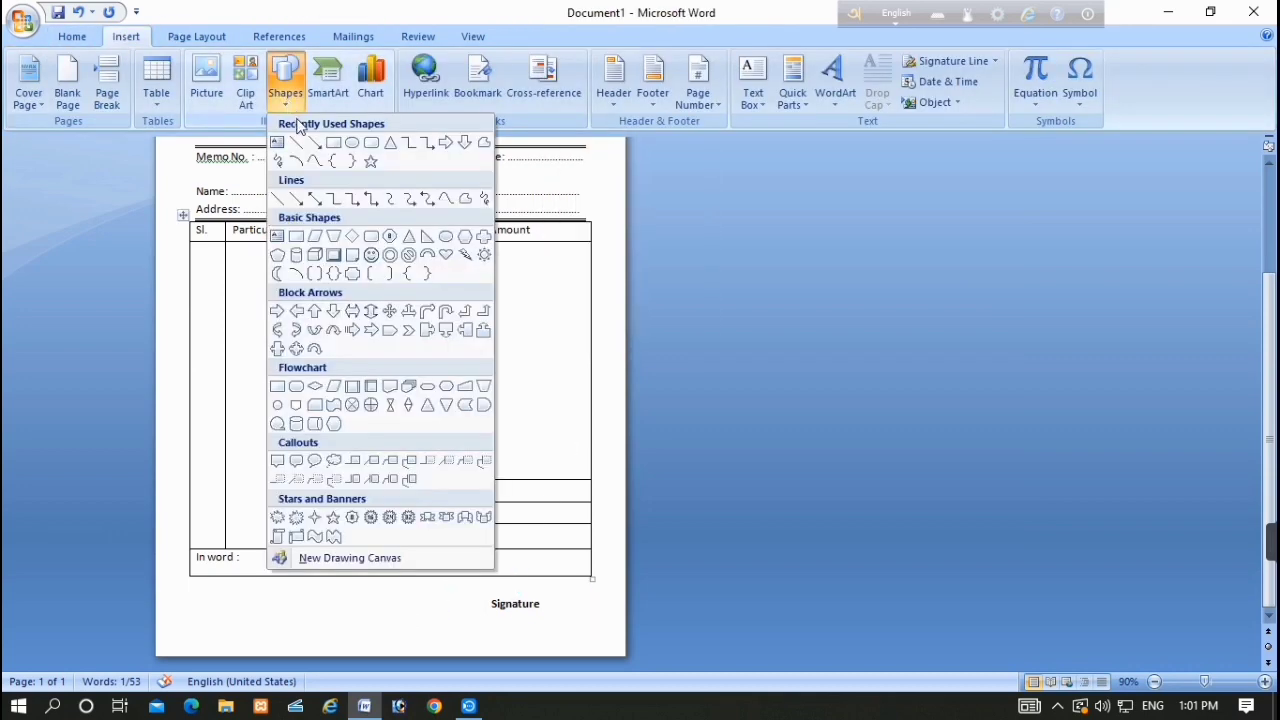
{"action": "left_click", "coordinate": [296, 143]}
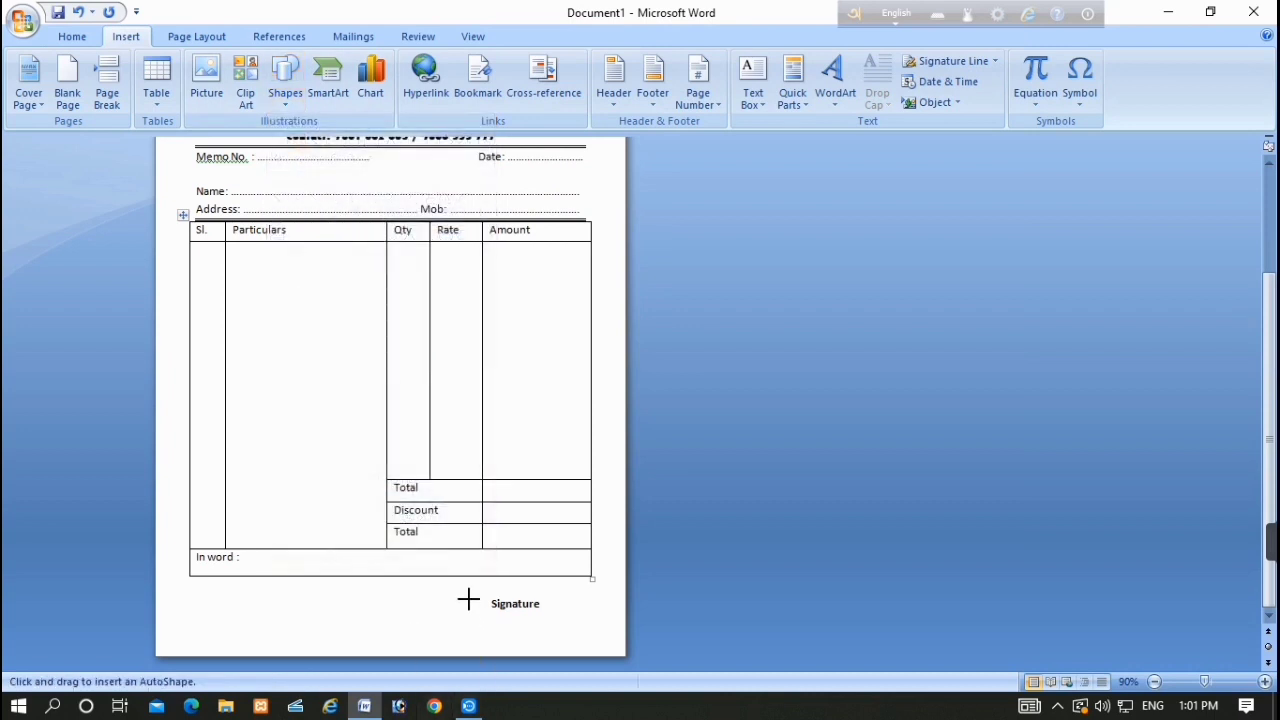
{"action": "left_click_drag", "start_coordinate": [466, 600], "coordinate": [588, 598]}
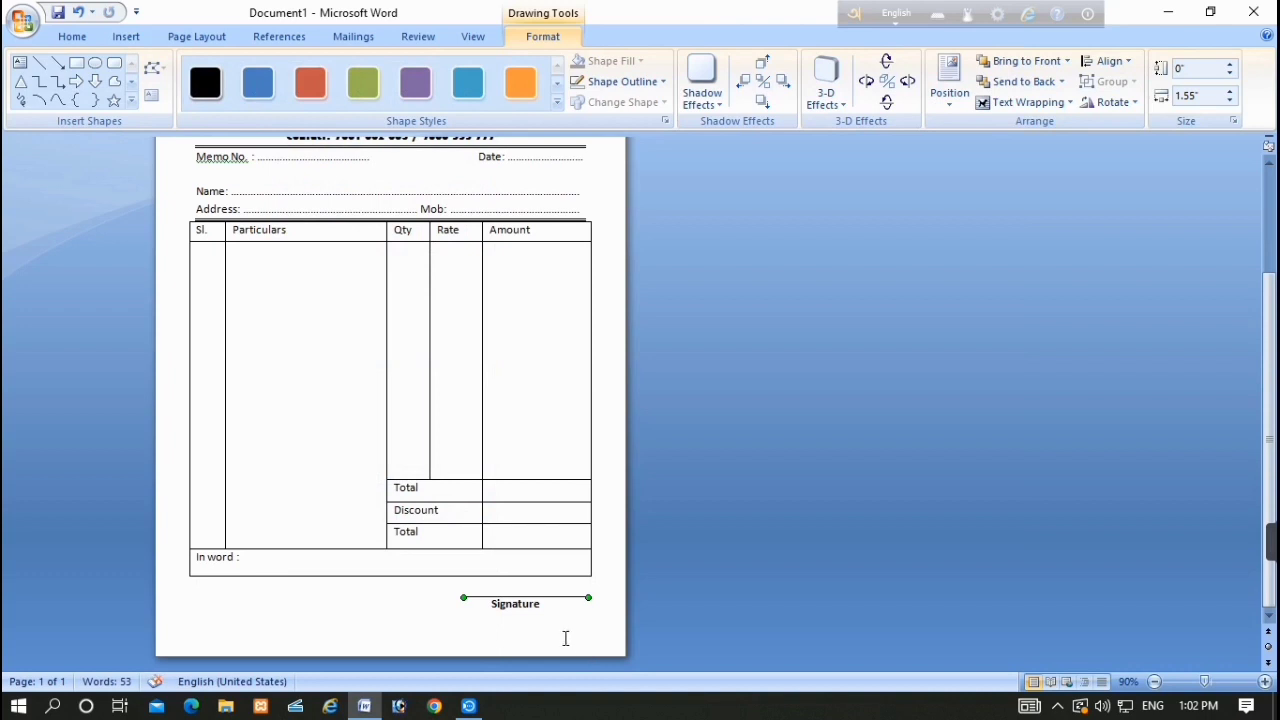
{"action": "left_click", "coordinate": [543, 621]}
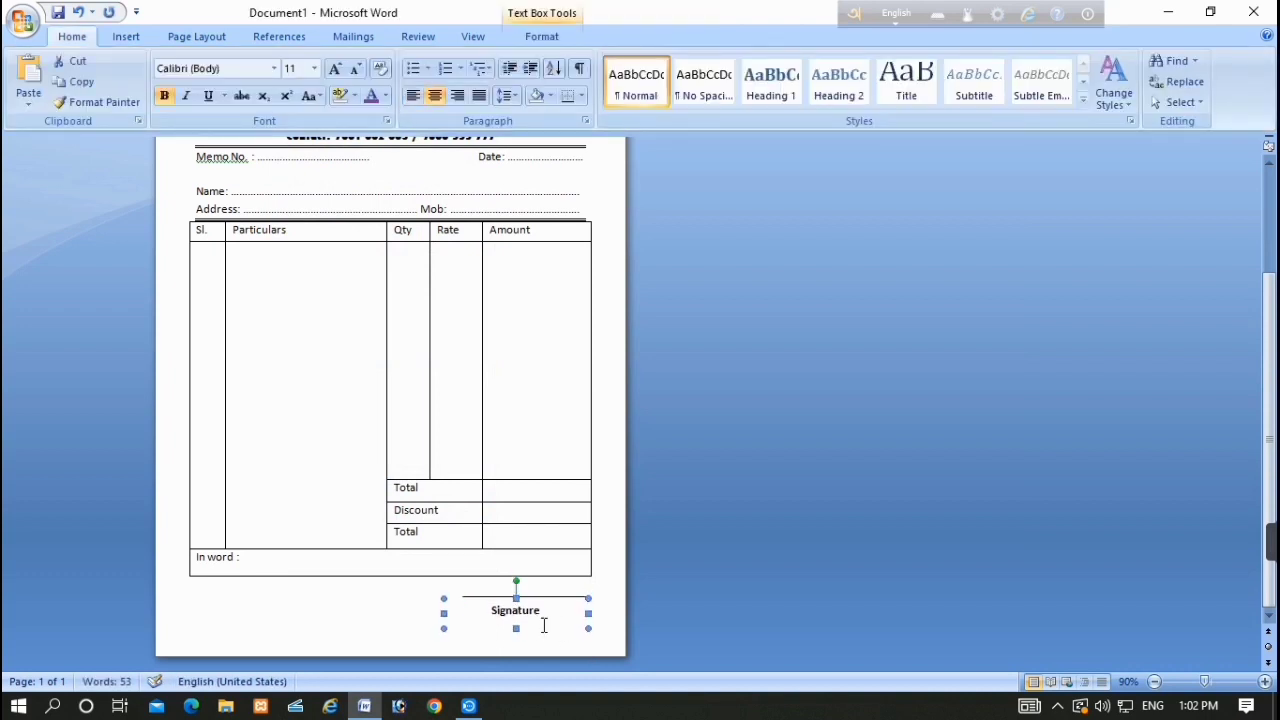
{"action": "key", "text": "Down"}
{"action": "key", "text": "Down"}
{"action": "key", "text": "Down"}
{"action": "left_click", "coordinate": [534, 598]}
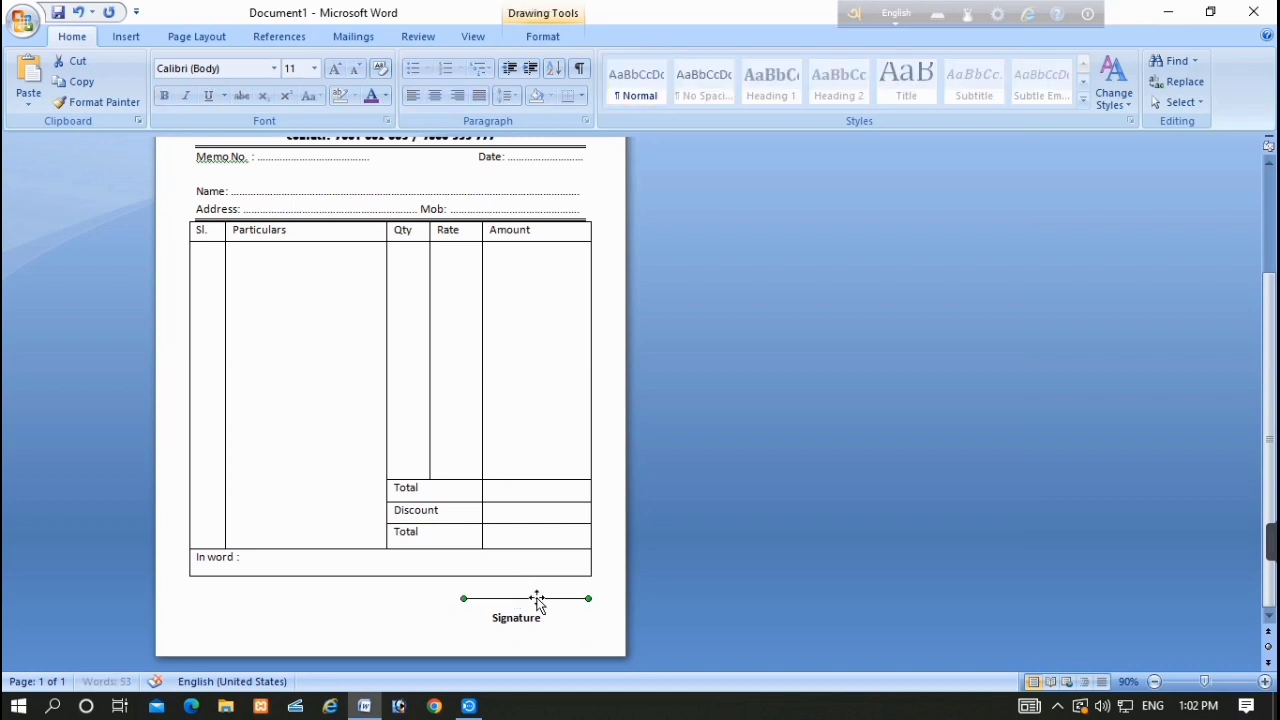
{"action": "key", "text": "Down"}
{"action": "key", "text": "Down"}
{"action": "left_click", "coordinate": [644, 545]}
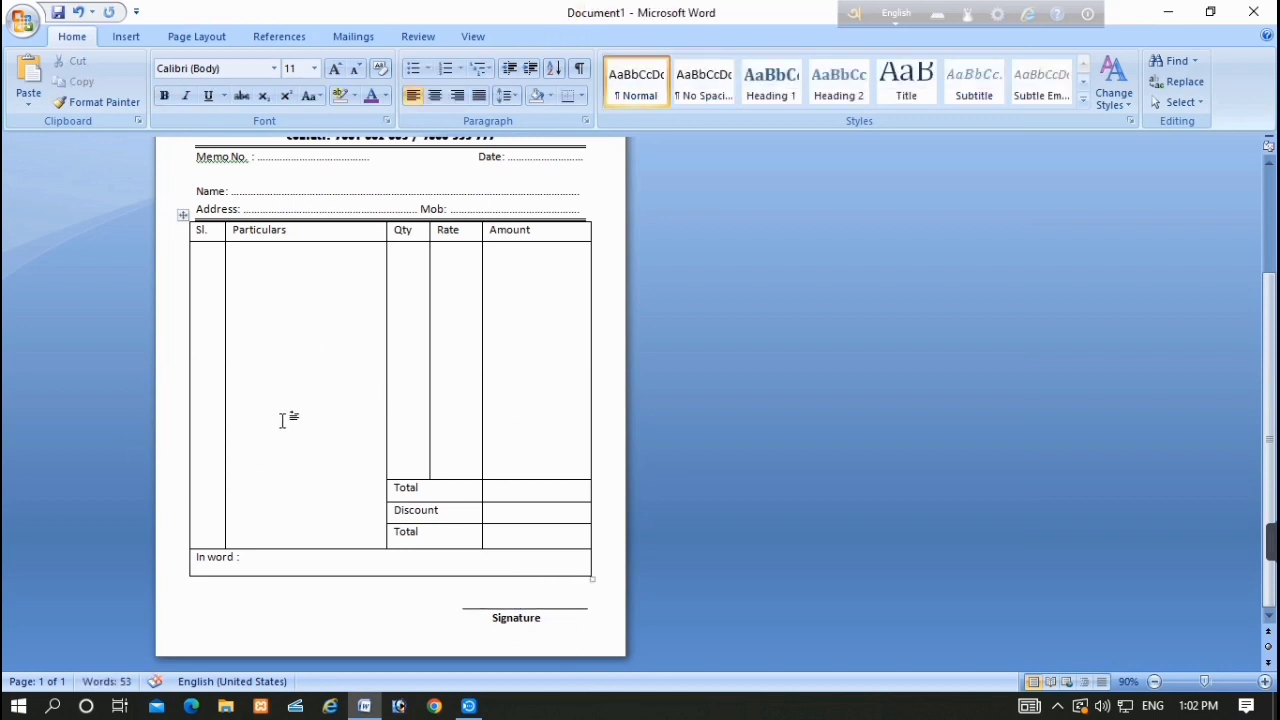
Step: Make the table's header row bold and centred
{"action": "scroll", "coordinate": [283, 420], "scroll_direction": "up", "scroll_amount": 3}
{"action": "left_click_drag", "start_coordinate": [197, 348], "coordinate": [526, 354]}
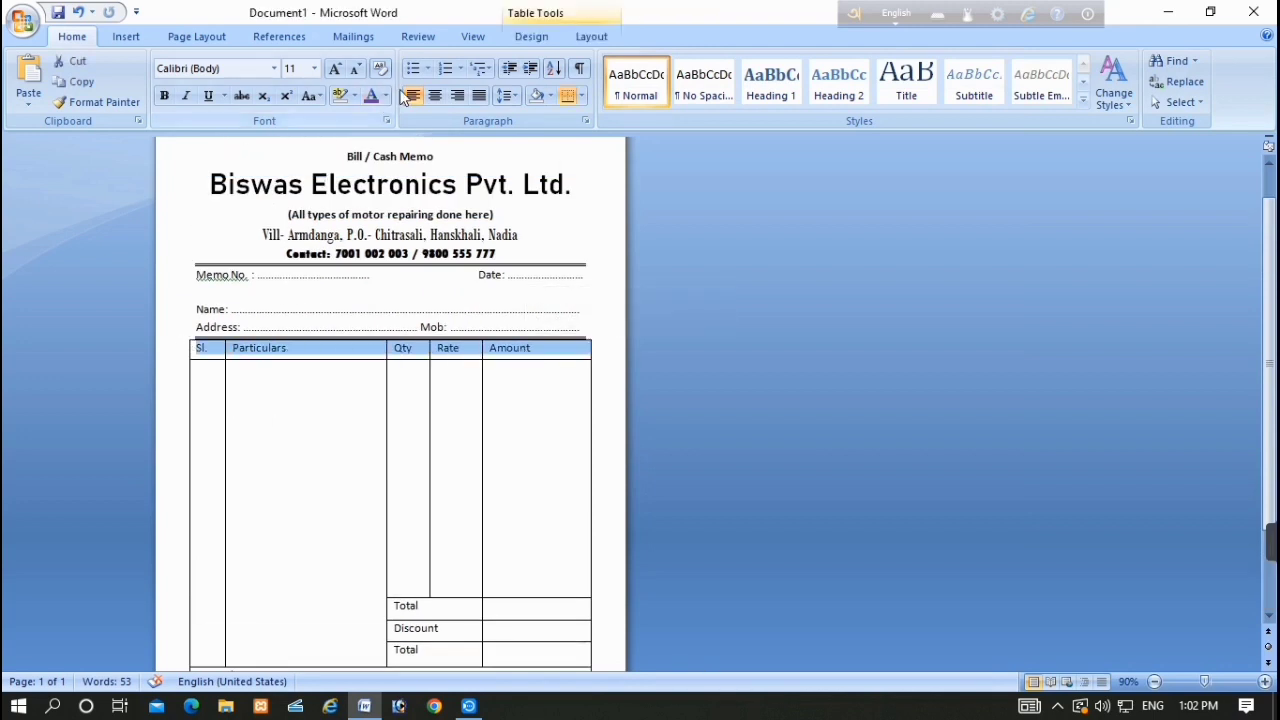
{"action": "left_click", "coordinate": [436, 94]}
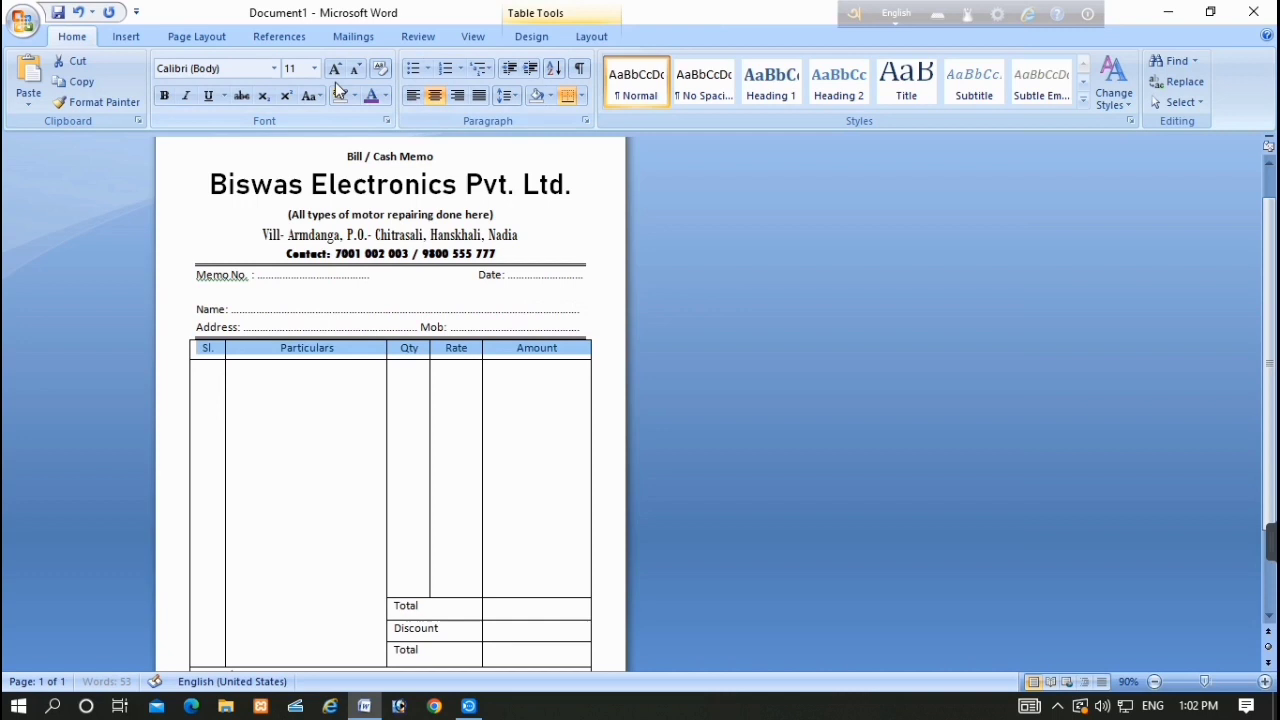
{"action": "left_click", "coordinate": [166, 98]}
{"action": "left_click", "coordinate": [274, 366]}
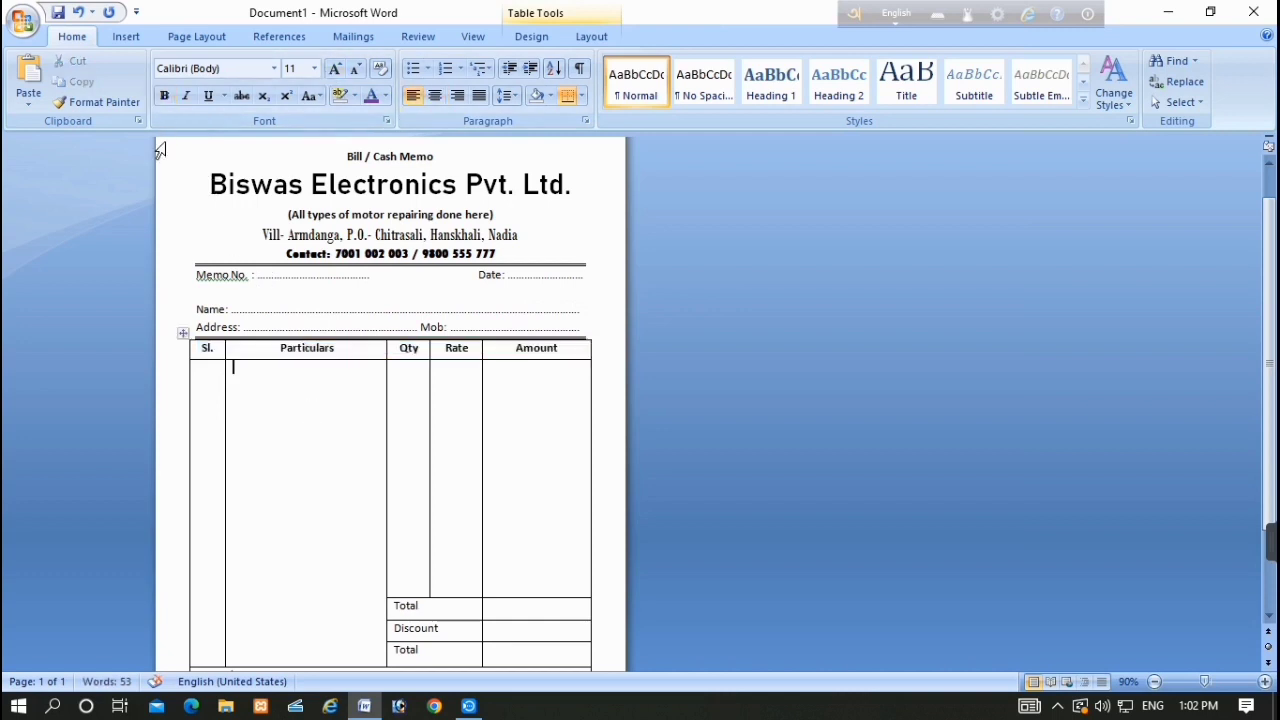
Step: Apply a double-line box border around the page
{"action": "left_click", "coordinate": [190, 37]}
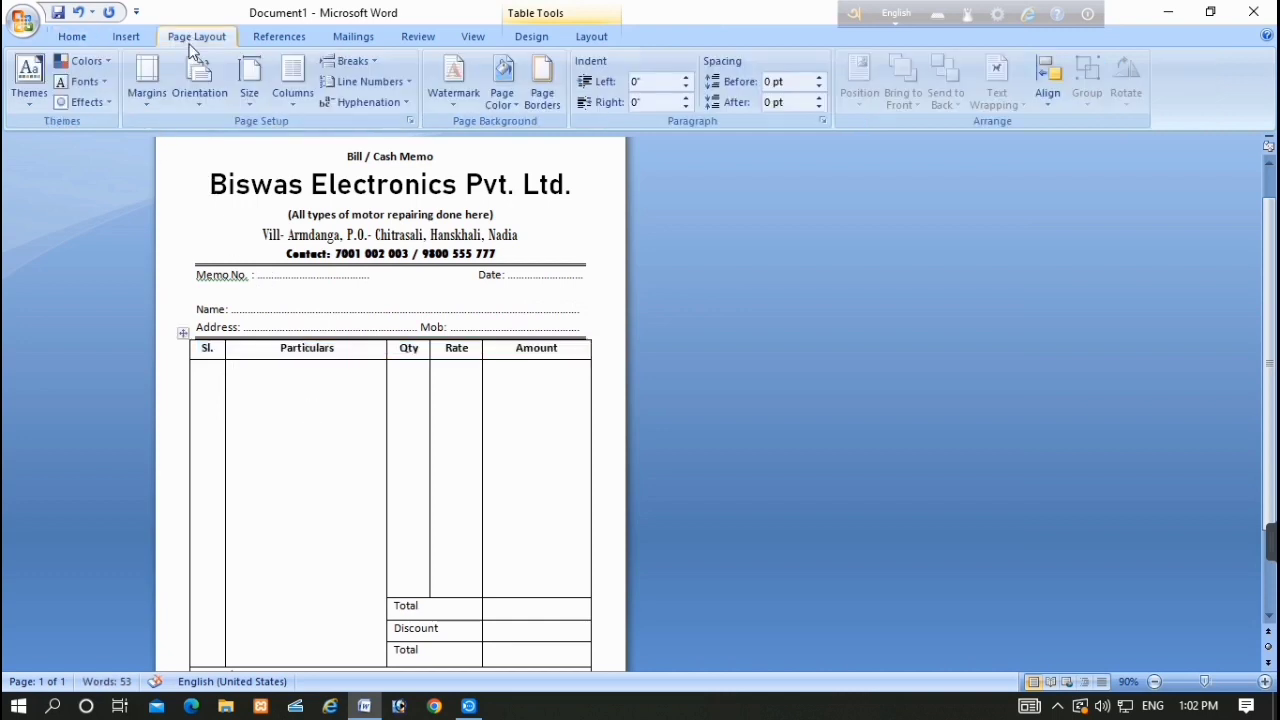
{"action": "left_click", "coordinate": [546, 90]}
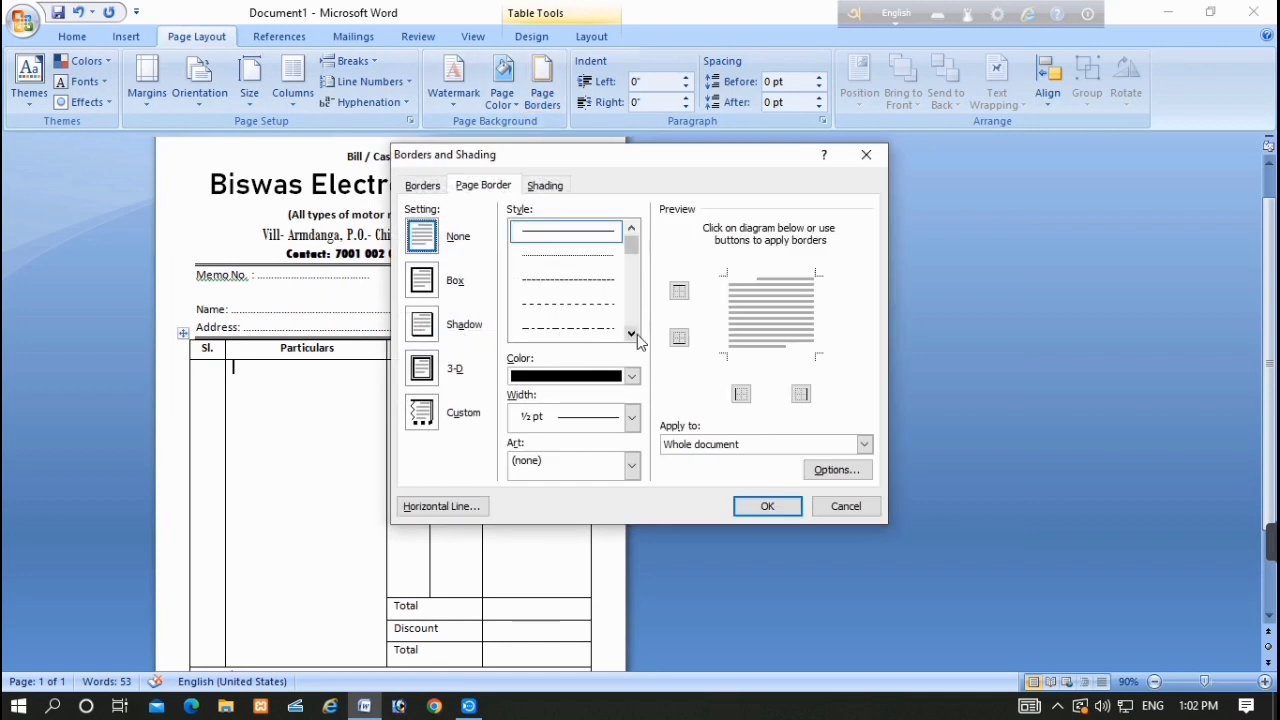
{"action": "left_click", "coordinate": [632, 335]}
{"action": "left_click", "coordinate": [632, 335]}
{"action": "left_click", "coordinate": [632, 335]}
{"action": "left_click", "coordinate": [632, 335]}
{"action": "left_click", "coordinate": [604, 304]}
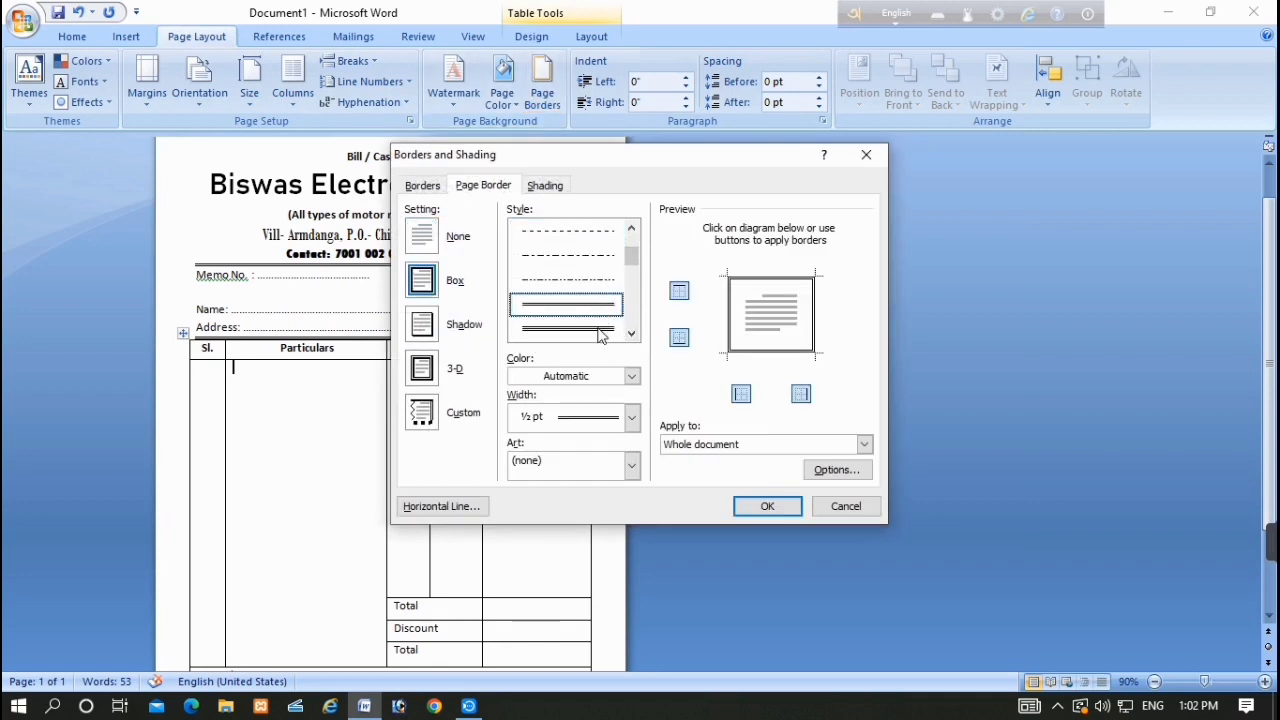
{"action": "left_click", "coordinate": [767, 506]}
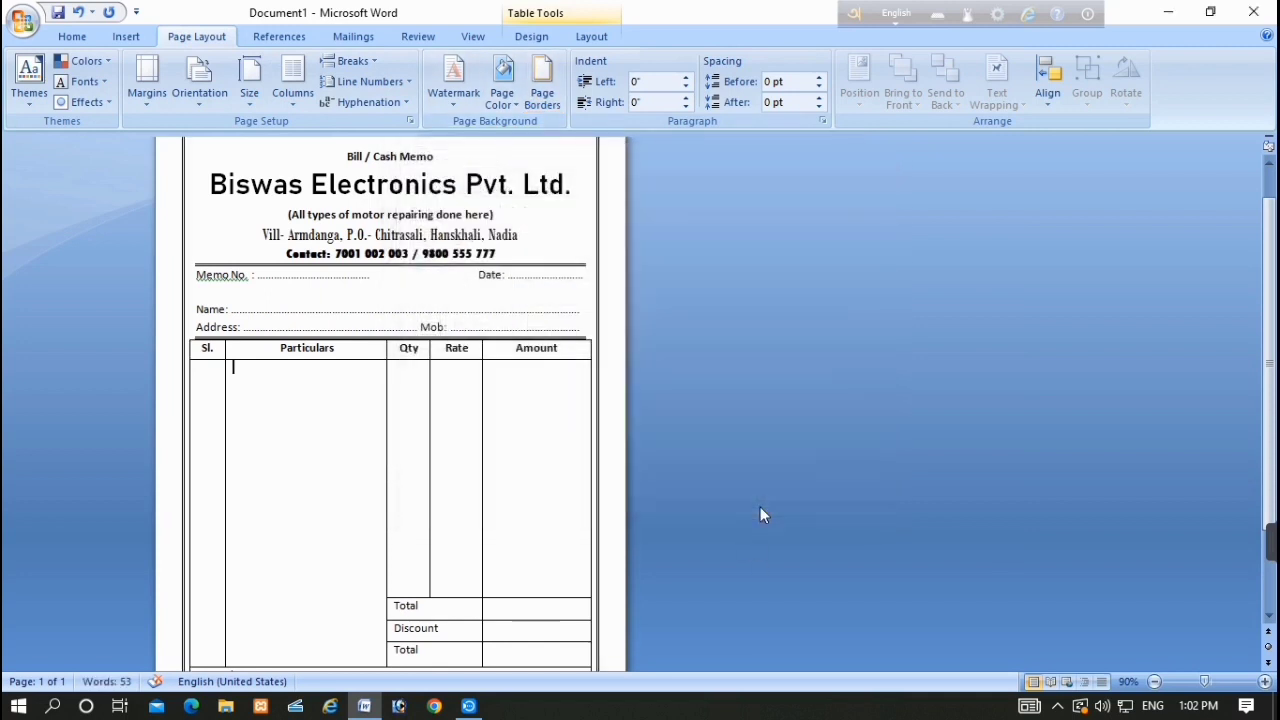
{"action": "scroll", "coordinate": [548, 570], "scroll_direction": "down", "scroll_amount": 2}
{"action": "scroll", "coordinate": [548, 570], "scroll_direction": "up", "scroll_amount": 1}
{"action": "scroll", "coordinate": [548, 570], "scroll_direction": "up", "scroll_amount": 1}
{"action": "scroll", "coordinate": [548, 570], "scroll_direction": "down", "scroll_amount": 1}
{"action": "scroll", "coordinate": [548, 570], "scroll_direction": "down", "scroll_amount": 1}
{"action": "scroll", "coordinate": [548, 570], "scroll_direction": "up", "scroll_amount": 3}
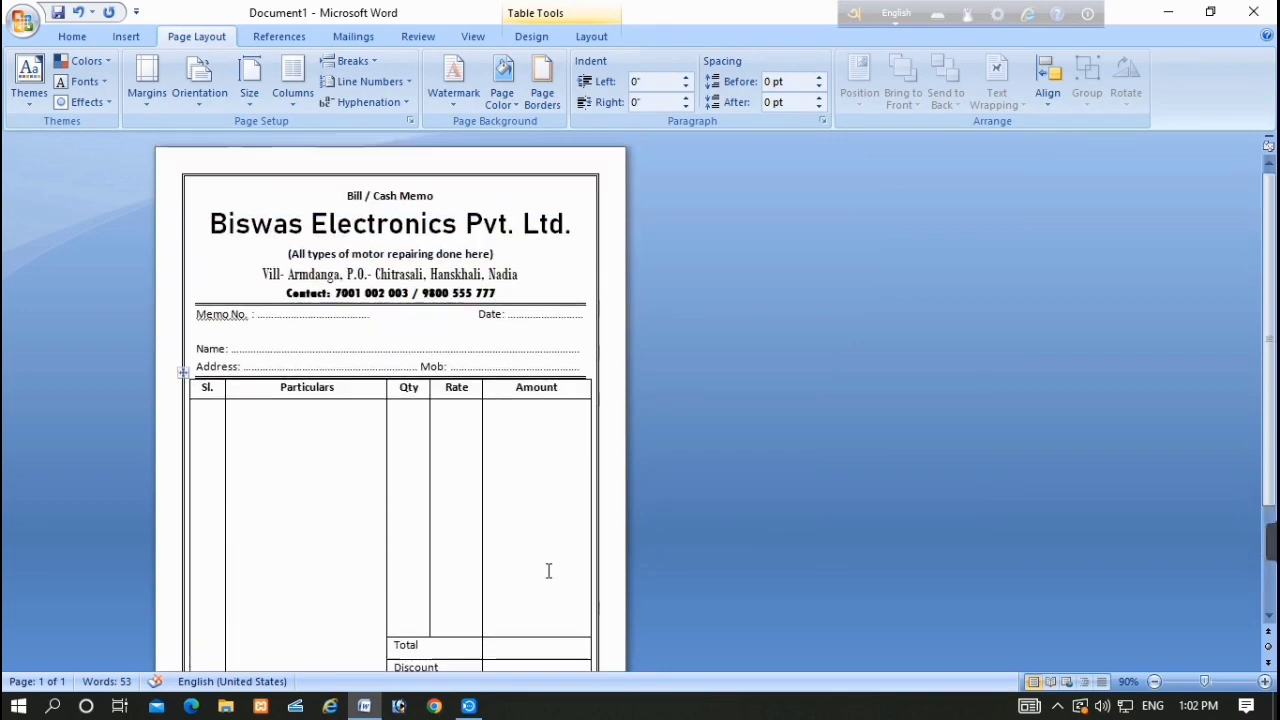
{"action": "scroll", "coordinate": [548, 570], "scroll_direction": "down", "scroll_amount": 3}
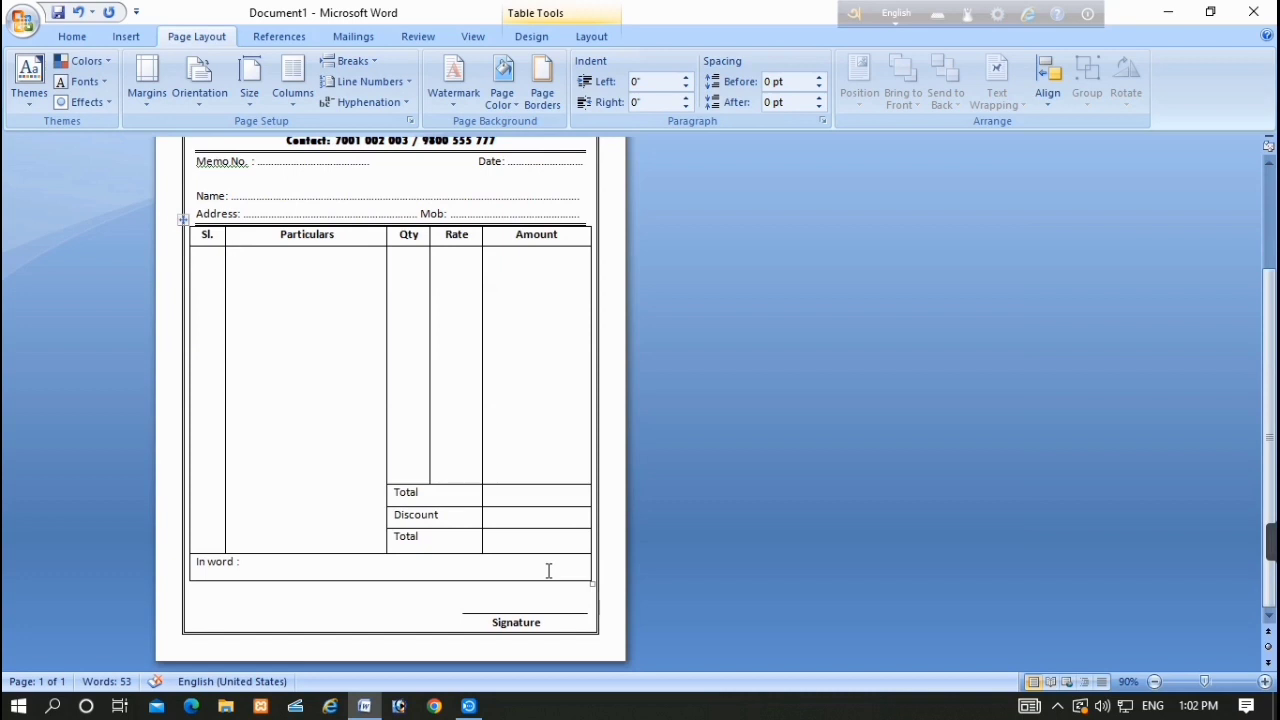
{"action": "scroll", "coordinate": [548, 570], "scroll_direction": "up", "scroll_amount": 2}
{"action": "scroll", "coordinate": [548, 570], "scroll_direction": "up", "scroll_amount": 1}
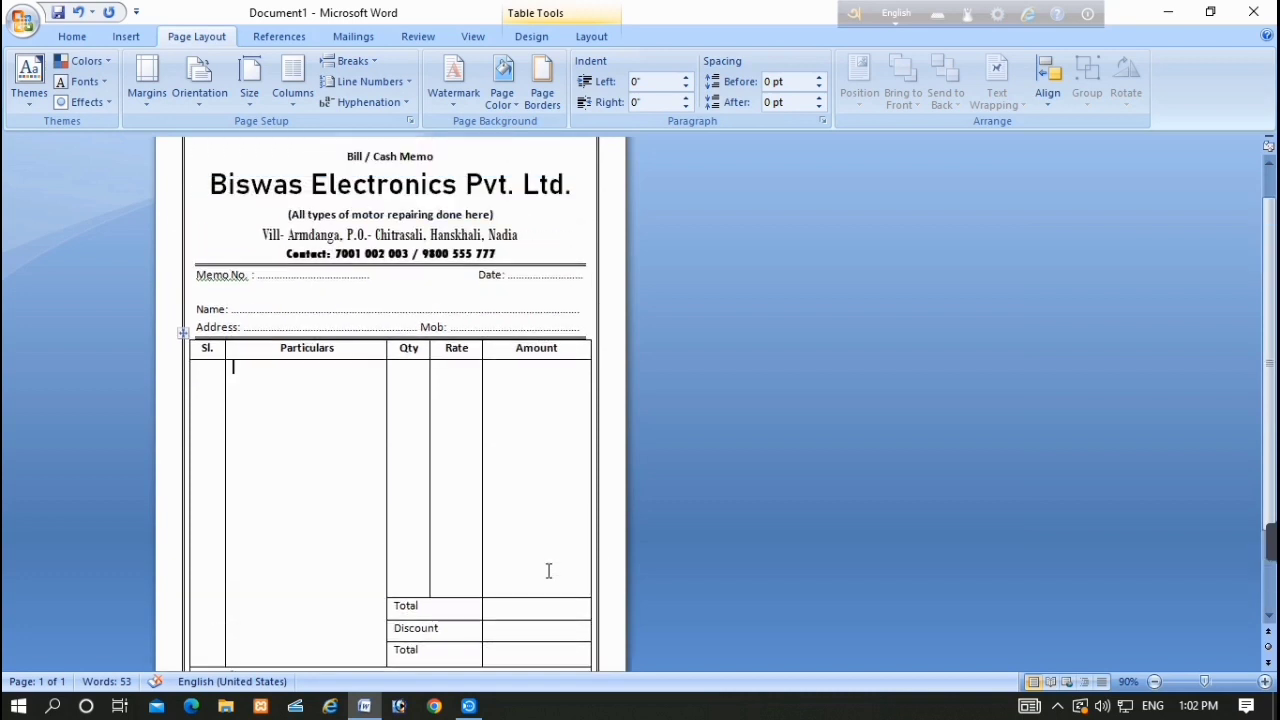
{"action": "scroll", "coordinate": [580, 562], "scroll_direction": "down", "scroll_amount": 2}
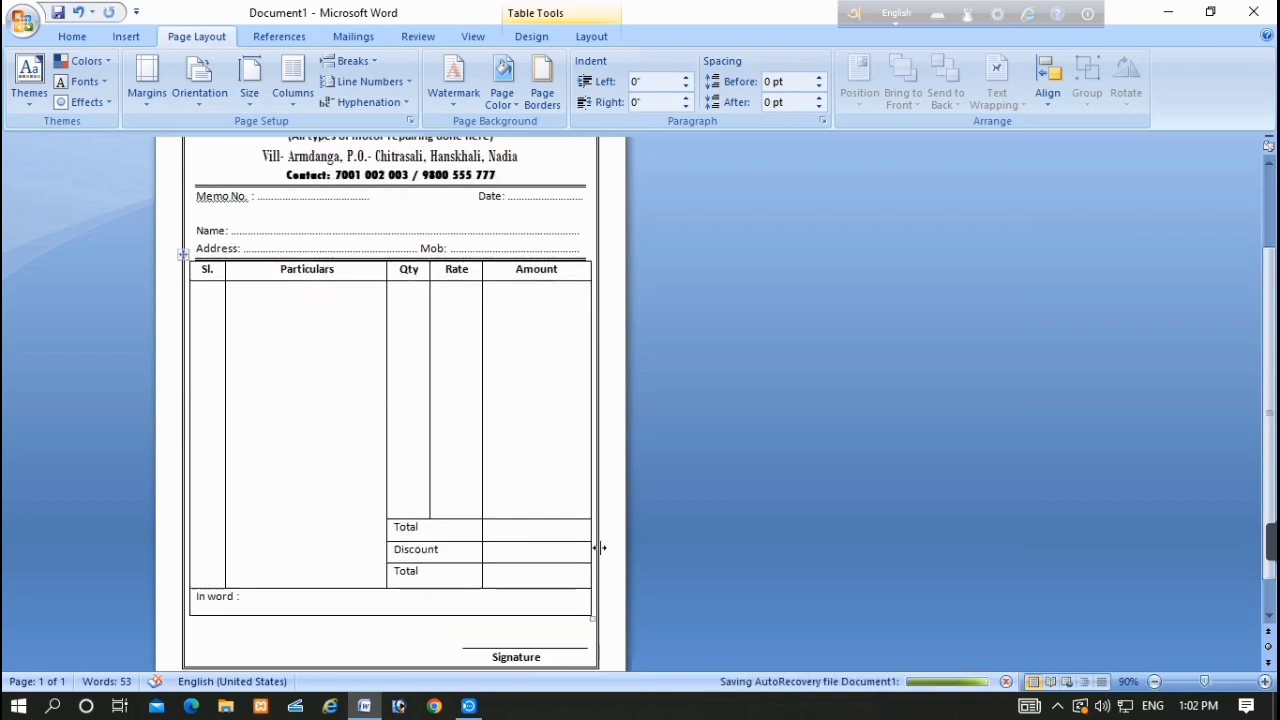
{"action": "scroll", "coordinate": [596, 546], "scroll_direction": "down", "scroll_amount": 1}
{"action": "scroll", "coordinate": [601, 540], "scroll_direction": "up", "scroll_amount": 4}
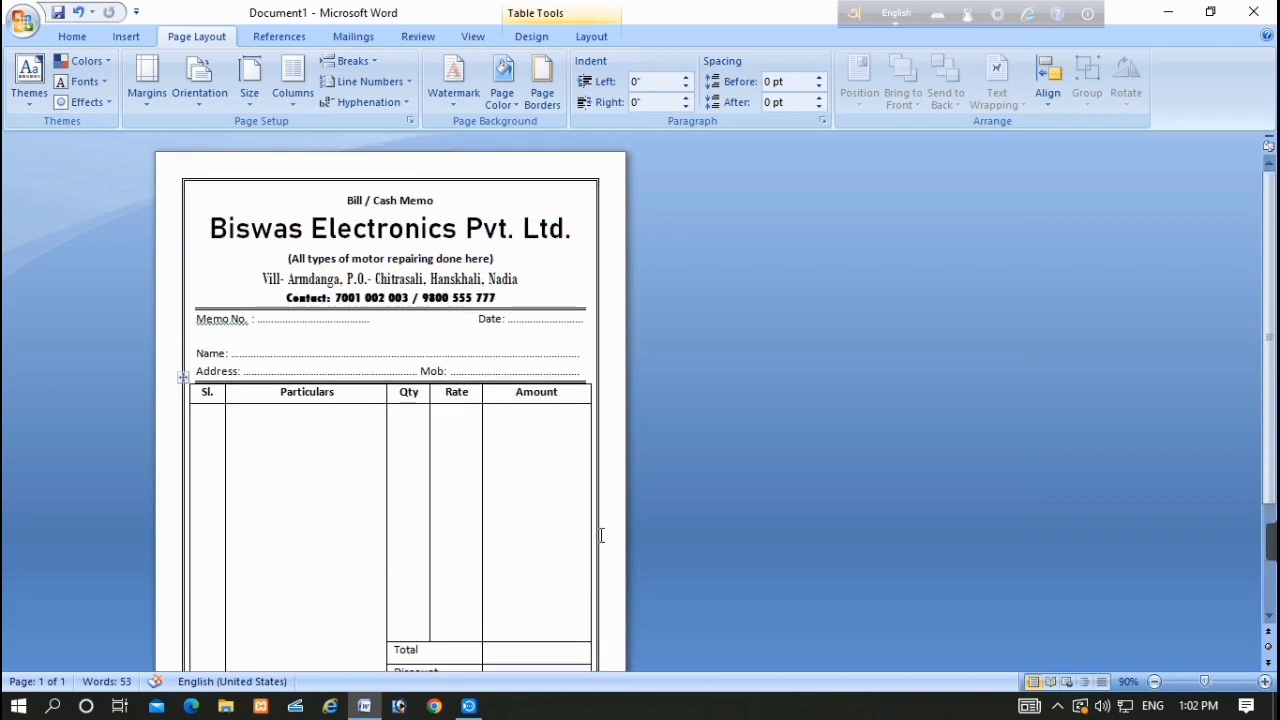
{"action": "scroll", "coordinate": [601, 535], "scroll_direction": "down", "scroll_amount": 3}
{"action": "scroll", "coordinate": [601, 535], "scroll_direction": "up", "scroll_amount": 2}
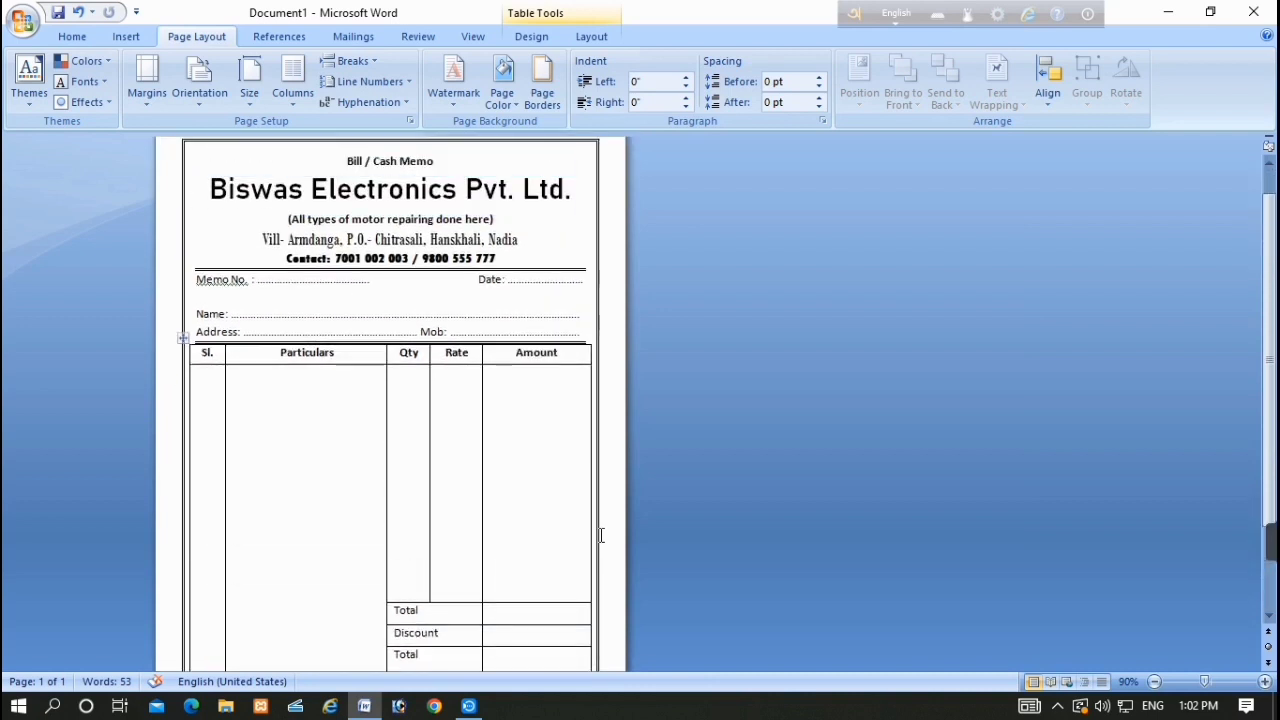
{"action": "scroll", "coordinate": [601, 535], "scroll_direction": "down", "scroll_amount": 3}
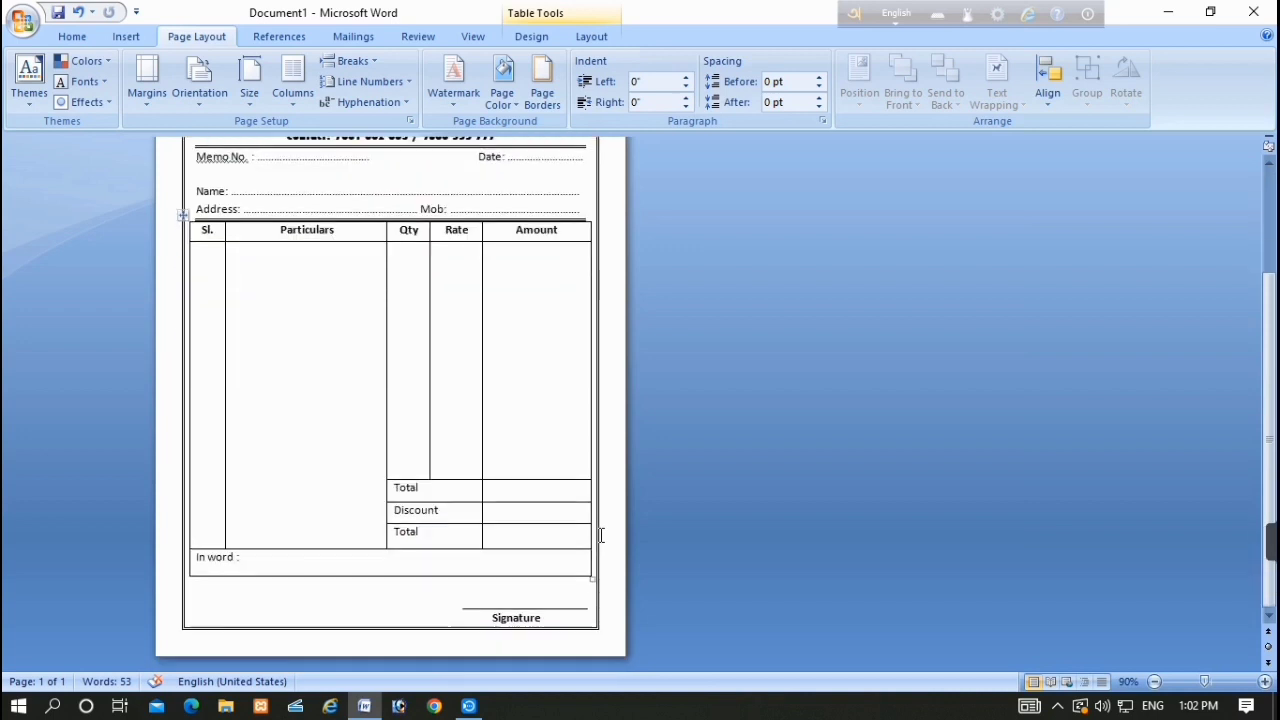
{"action": "scroll", "coordinate": [601, 535], "scroll_direction": "up", "scroll_amount": 3}
{"action": "scroll", "coordinate": [601, 535], "scroll_direction": "up", "scroll_amount": 1}
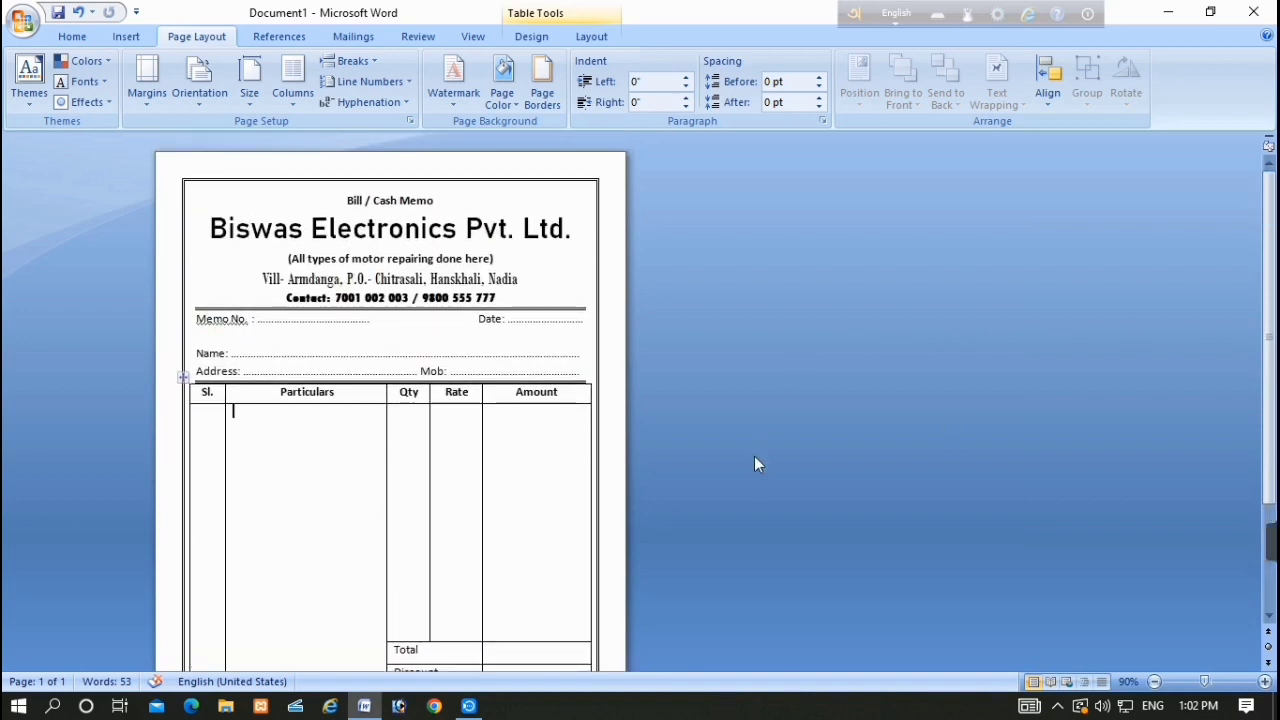